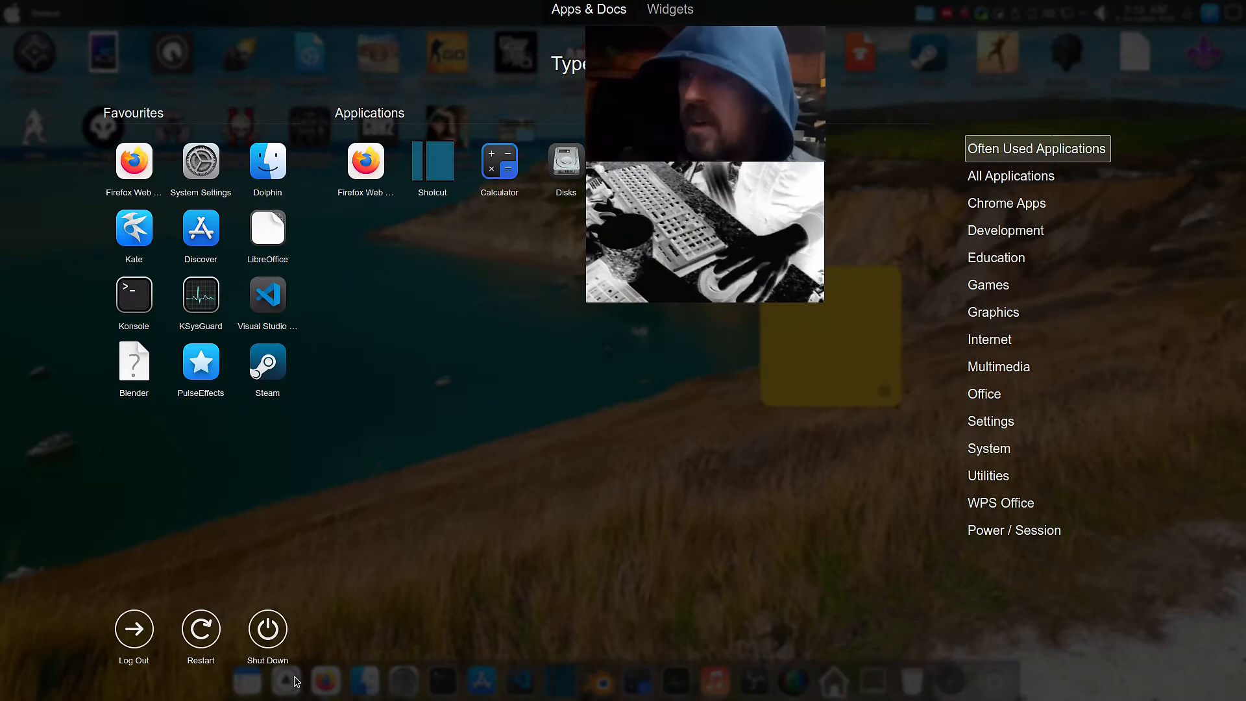
{"action": "left_click", "coordinate": [295, 681]}
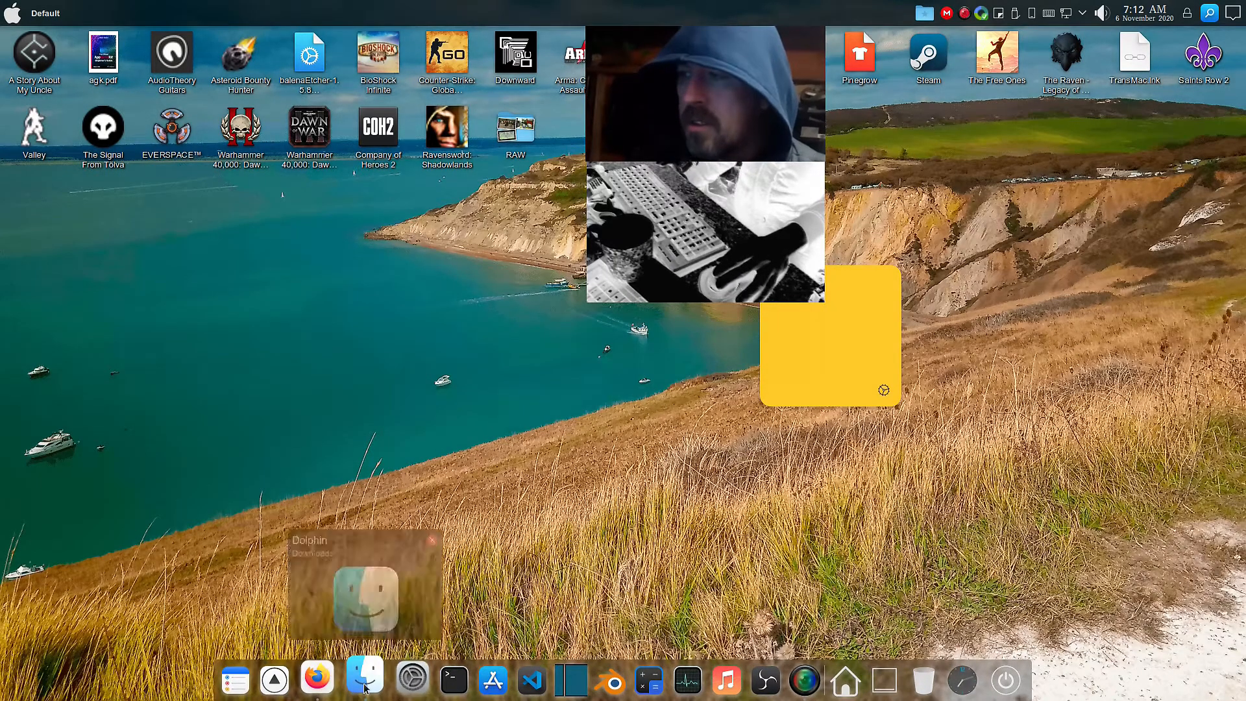
{"action": "double_click", "coordinate": [514, 145]}
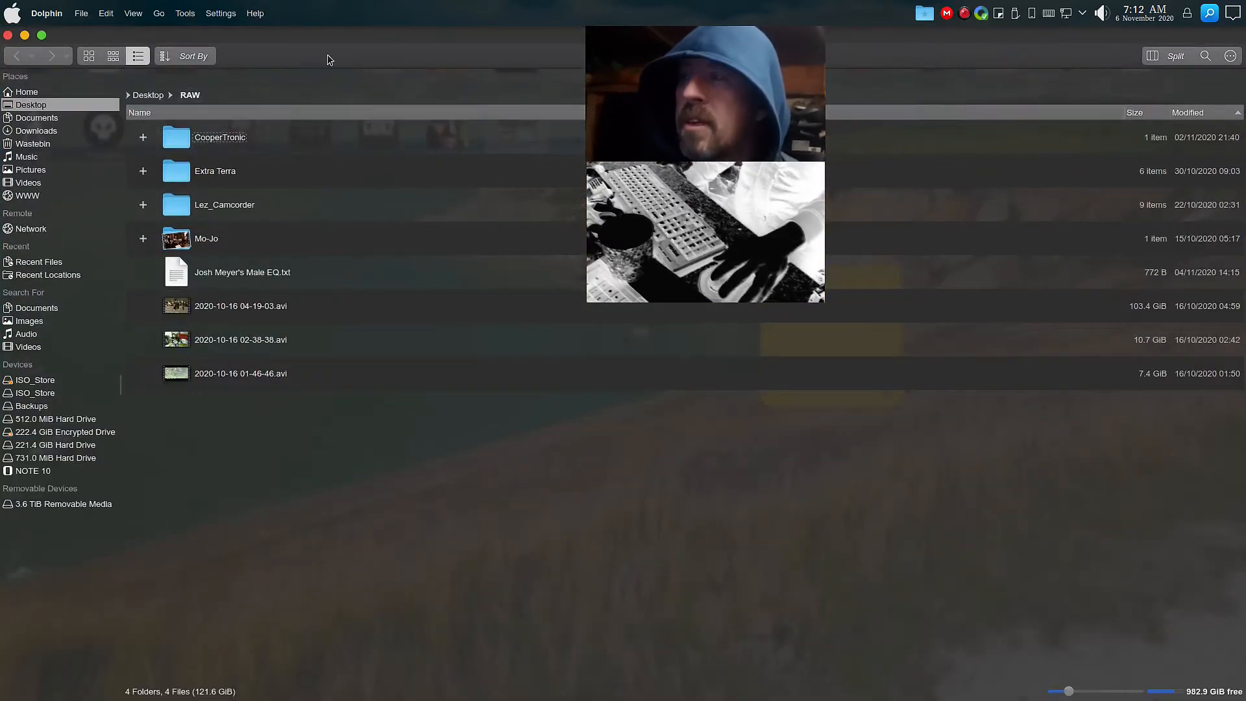
{"action": "left_click", "coordinate": [8, 35]}
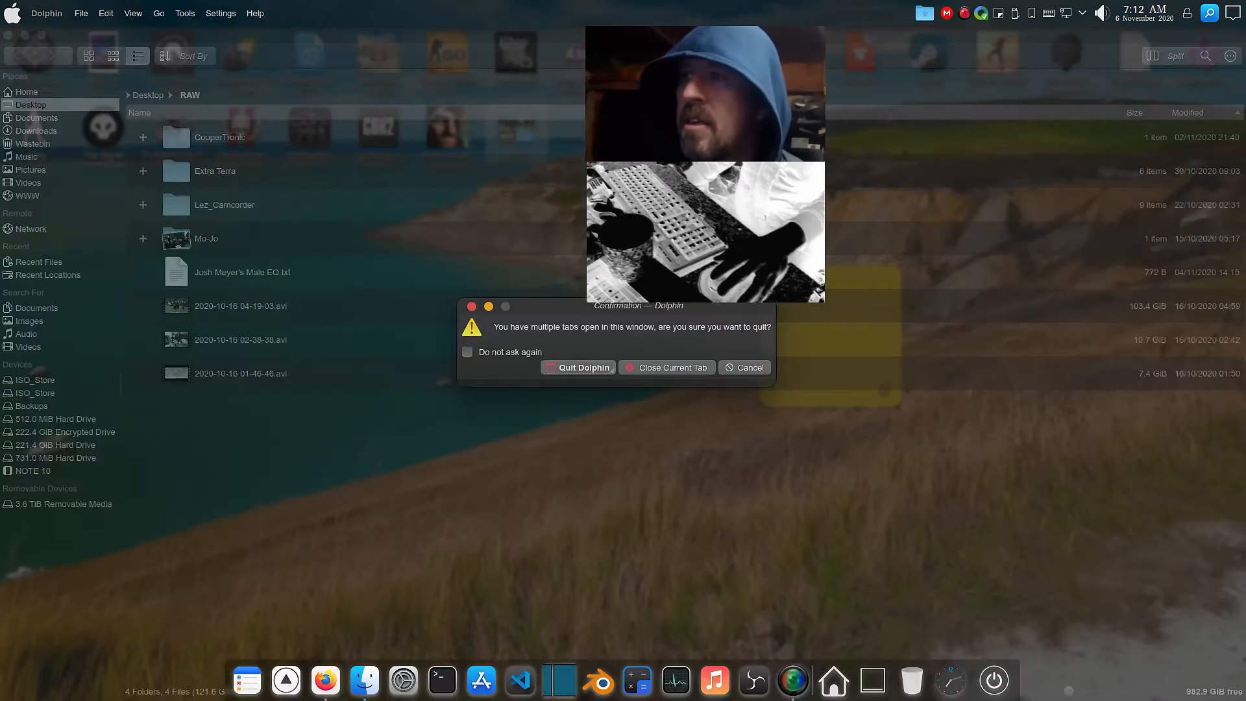
{"action": "left_click", "coordinate": [584, 368]}
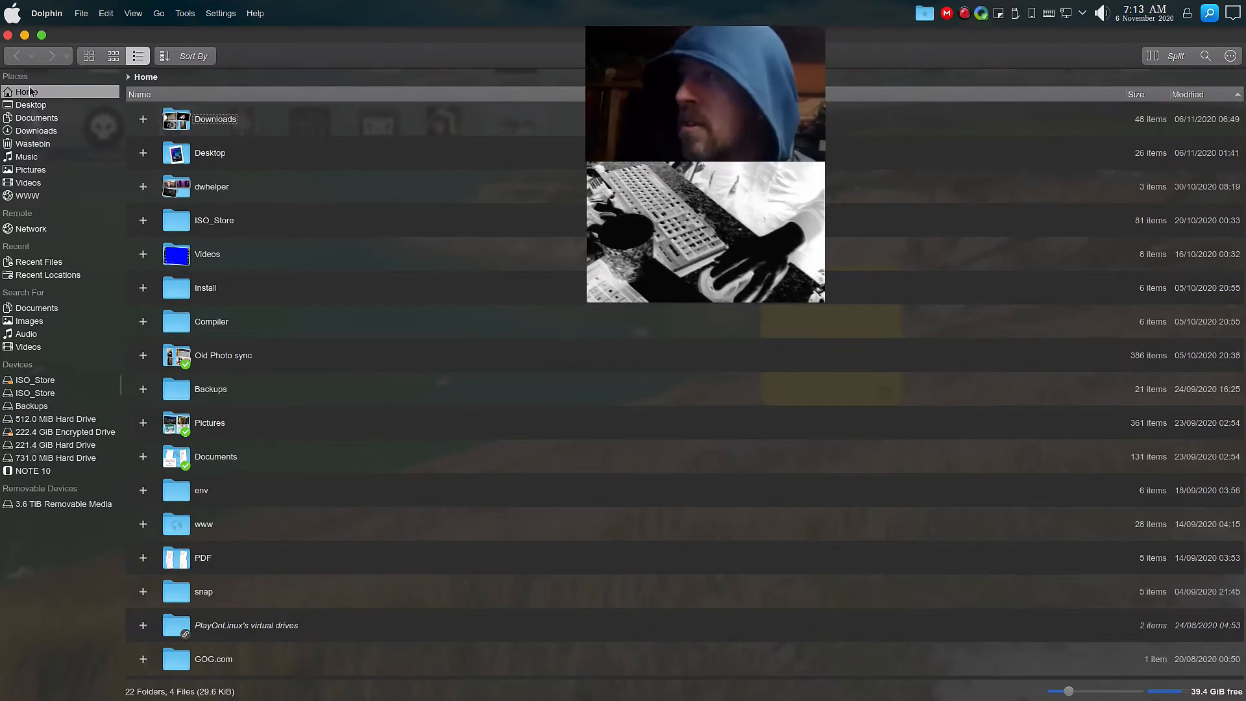
Open VID_20201103_224411.3gp from the Downloads folder with Avidemux.
{"action": "left_click", "coordinate": [39, 131]}
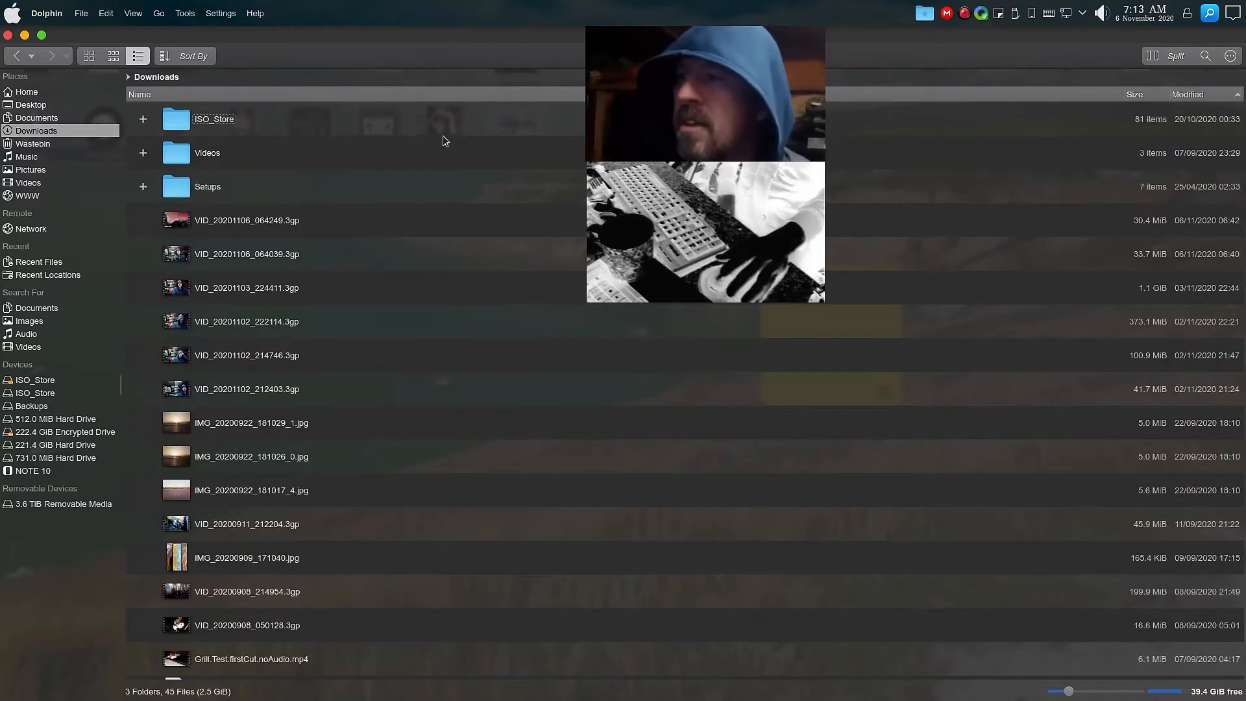
{"action": "right_click", "coordinate": [264, 292]}
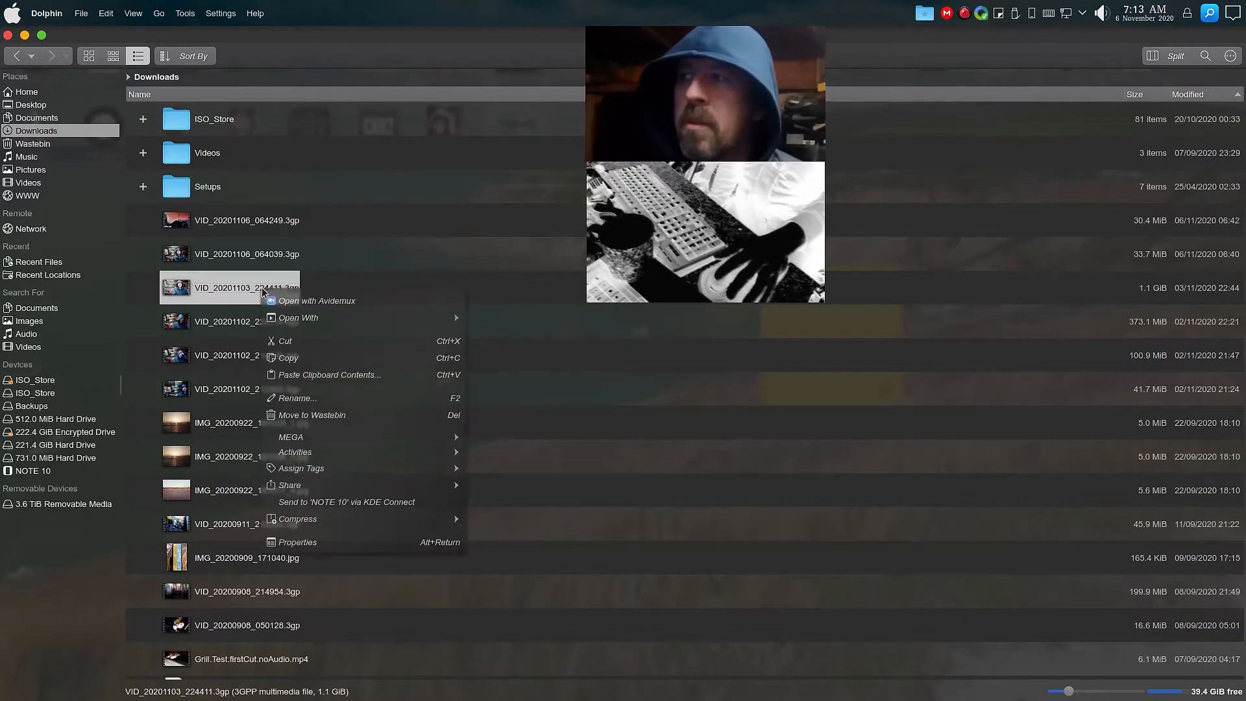
{"action": "left_click", "coordinate": [346, 301]}
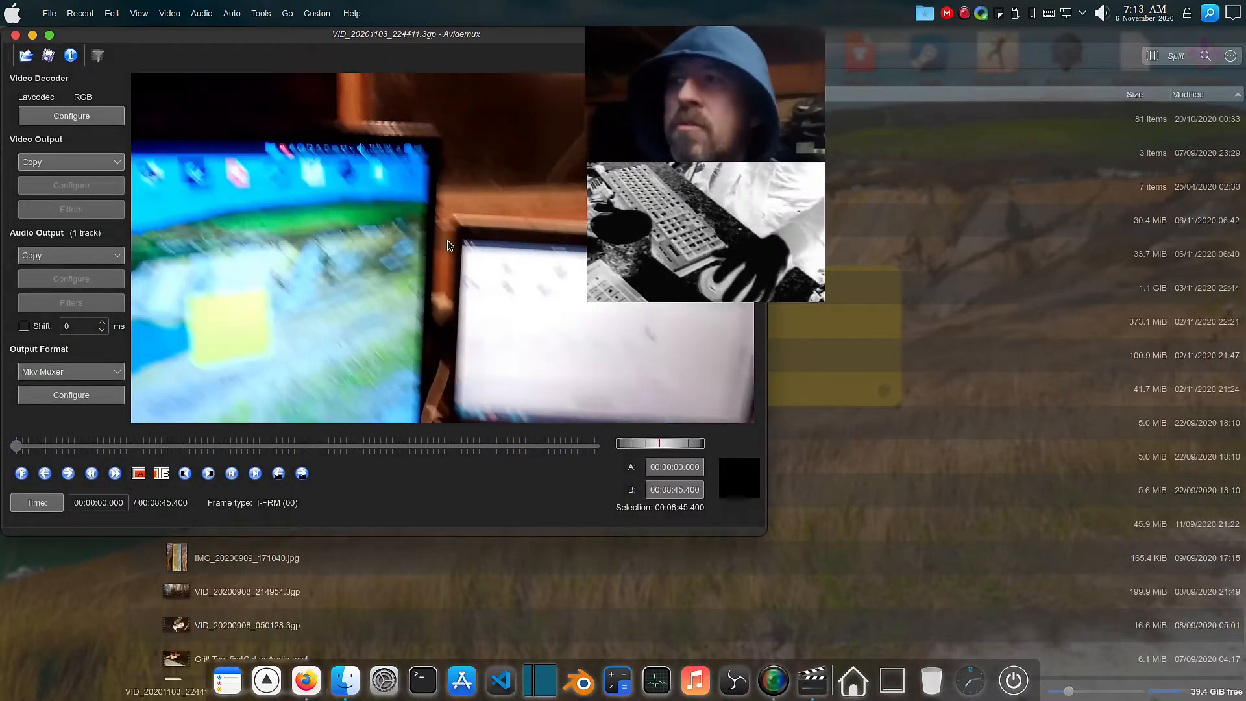
Save the video as Headshot.RAW.mkv inside the nested First_Take folder under CooperTronic, then acknowledge the saved notice.
{"action": "left_click", "coordinate": [49, 57]}
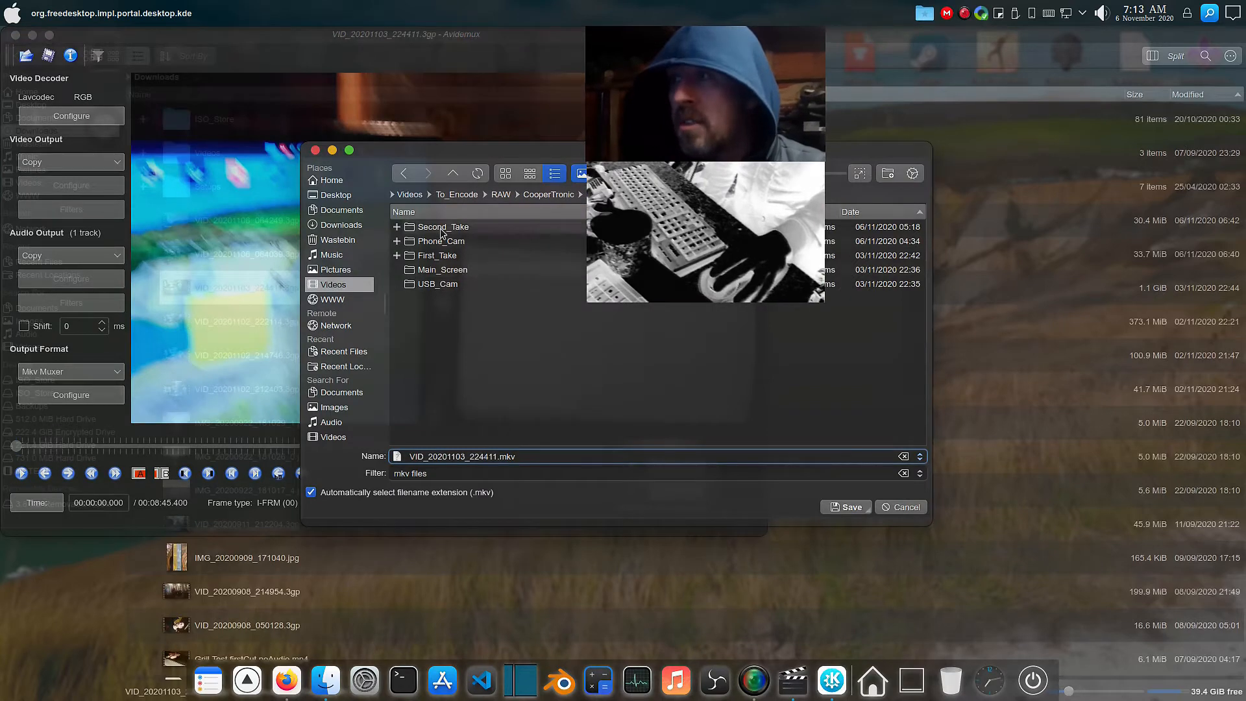
{"action": "double_click", "coordinate": [422, 257]}
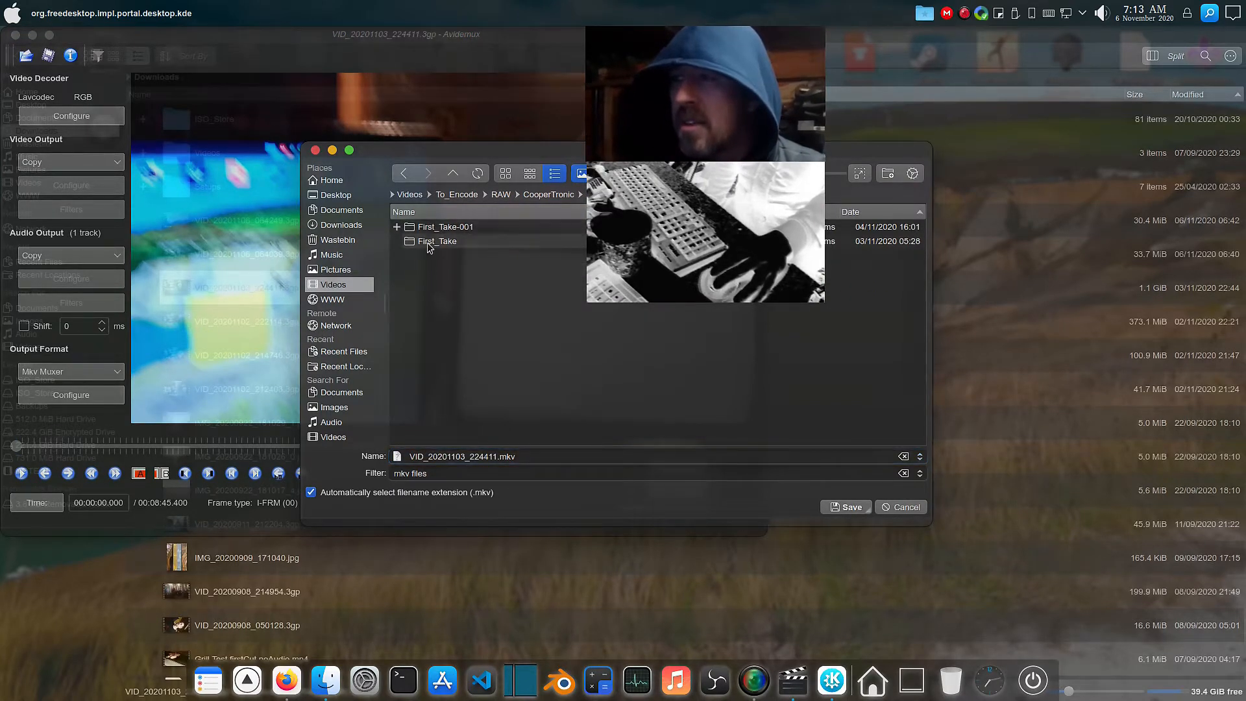
{"action": "double_click", "coordinate": [430, 241]}
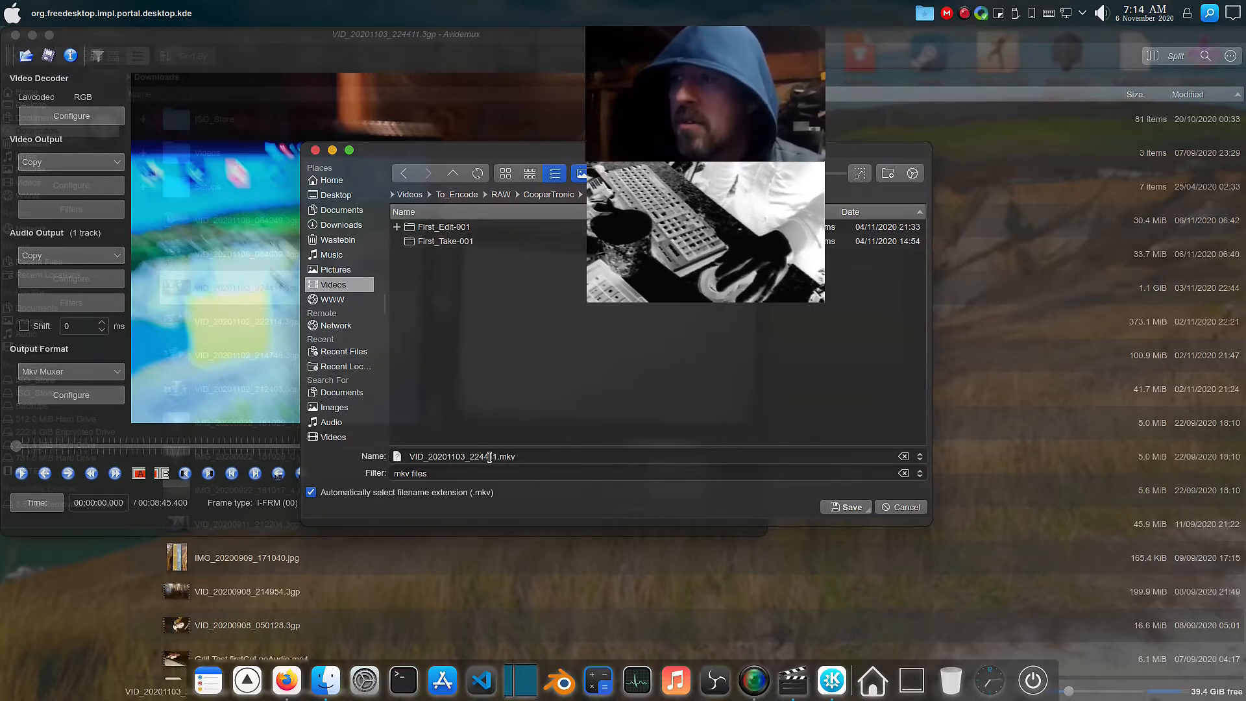
{"action": "double_click", "coordinate": [496, 456]}
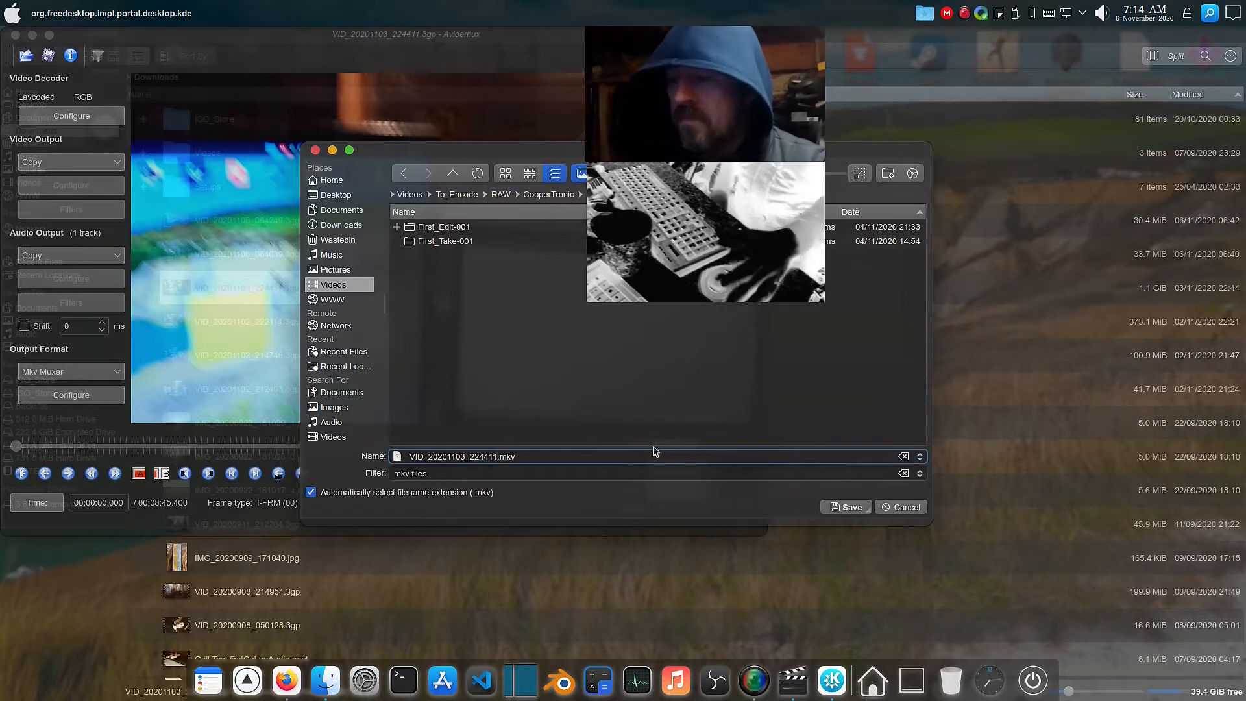
{"action": "type", "text": "Head"}
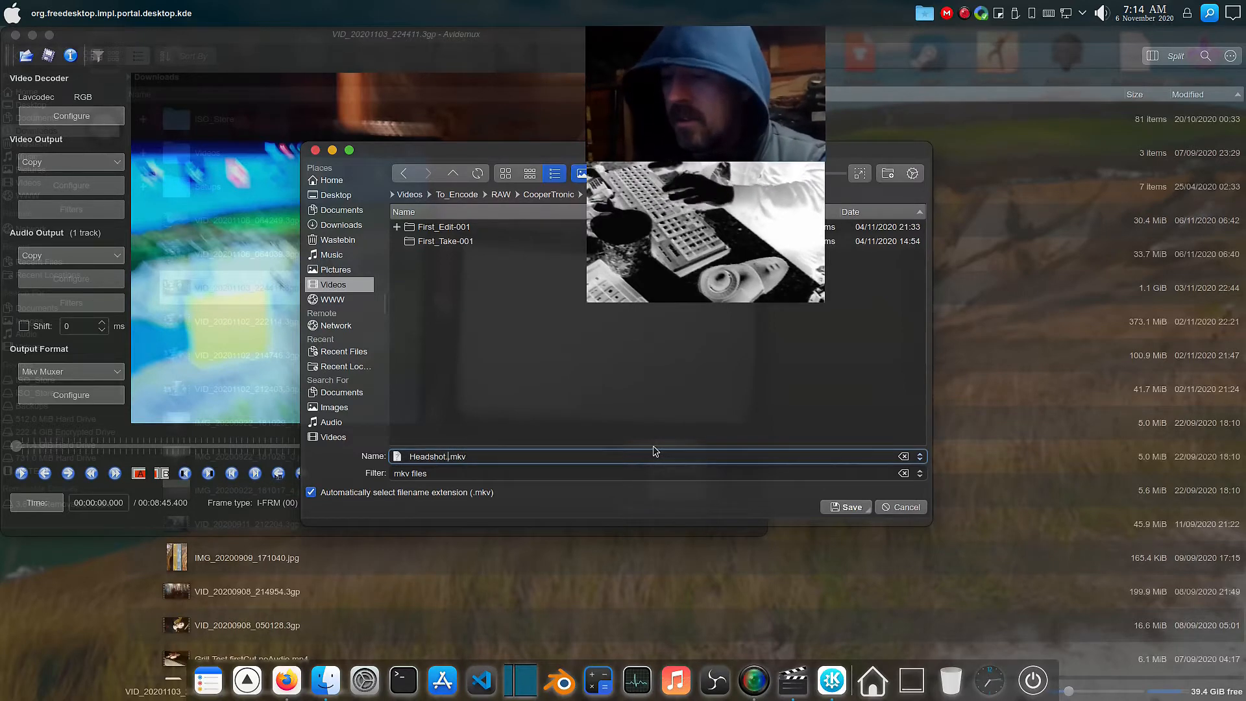
{"action": "type", "text": "shot.RAW."}
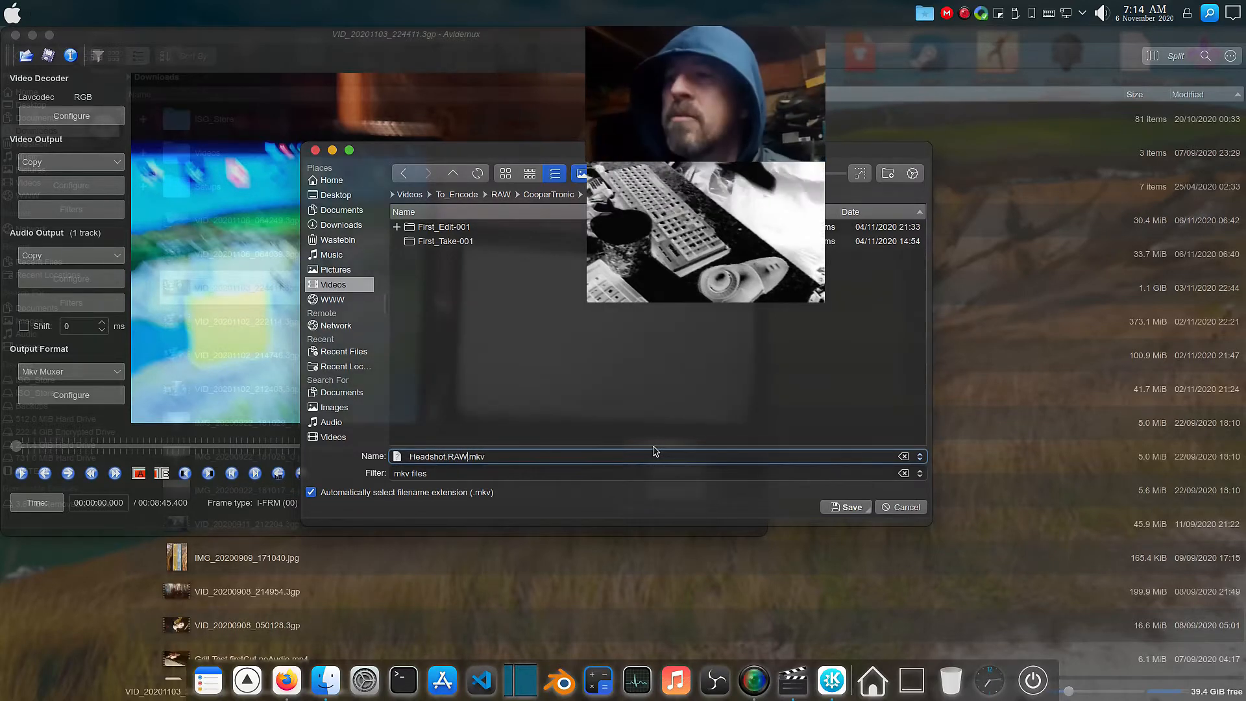
{"action": "key", "text": "Return"}
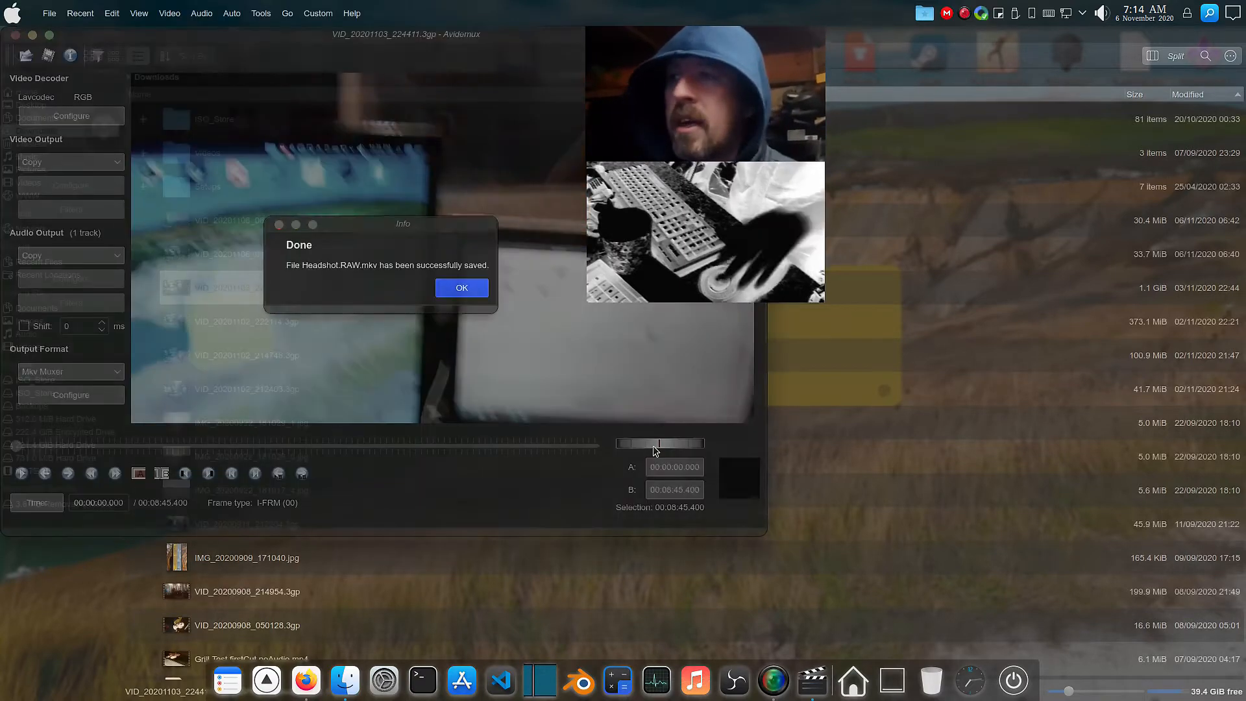
{"action": "left_click", "coordinate": [456, 295]}
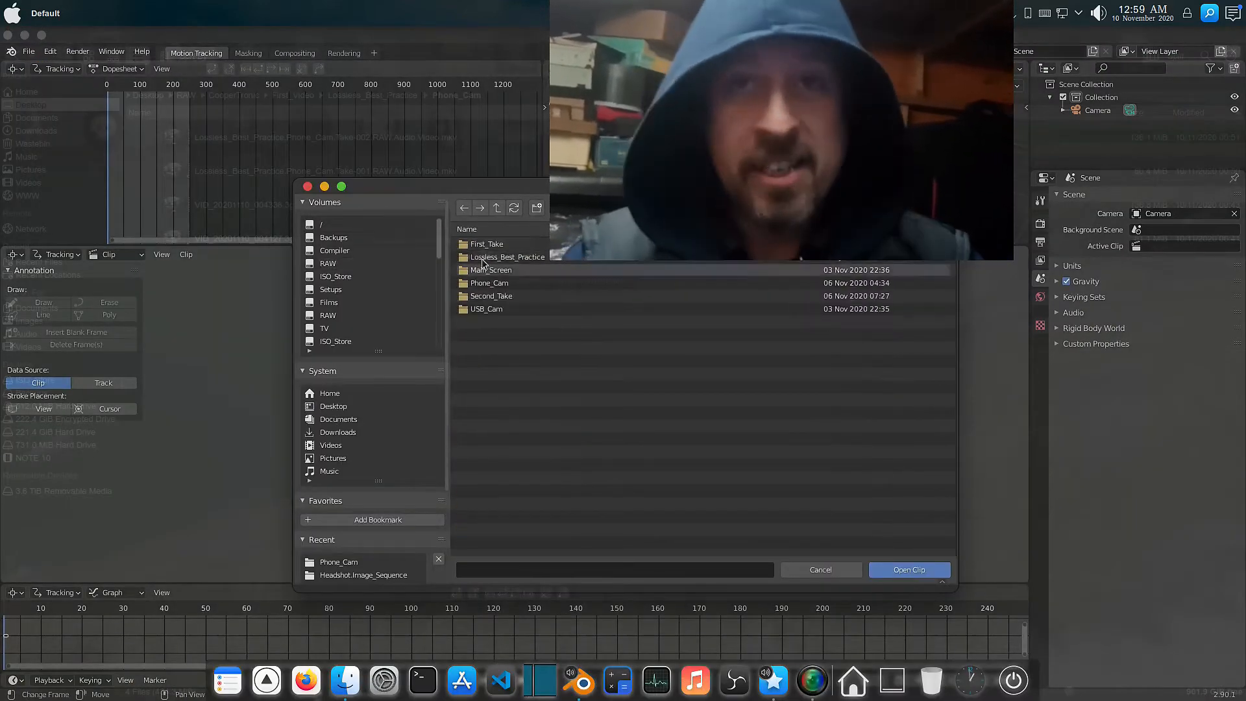
Load the clip from the Lossless_Best_Practice folder and open the Output properties.
{"action": "double_click", "coordinate": [490, 257]}
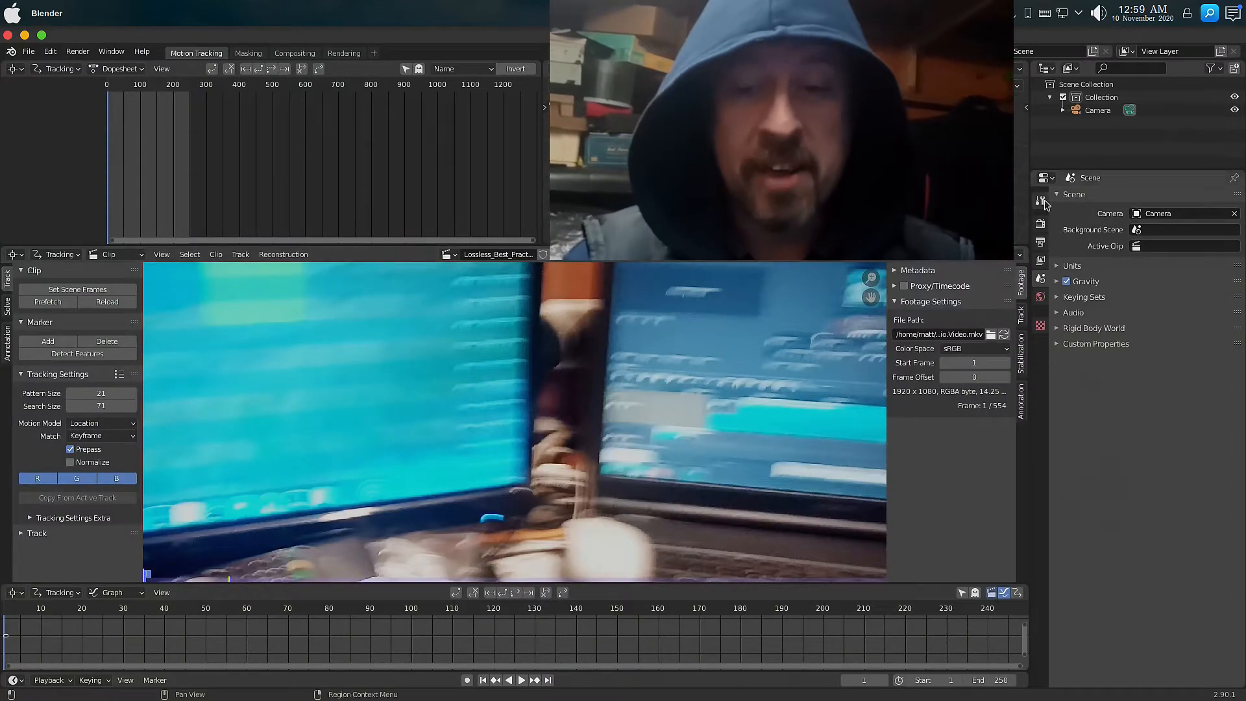
{"action": "left_click", "coordinate": [1040, 223]}
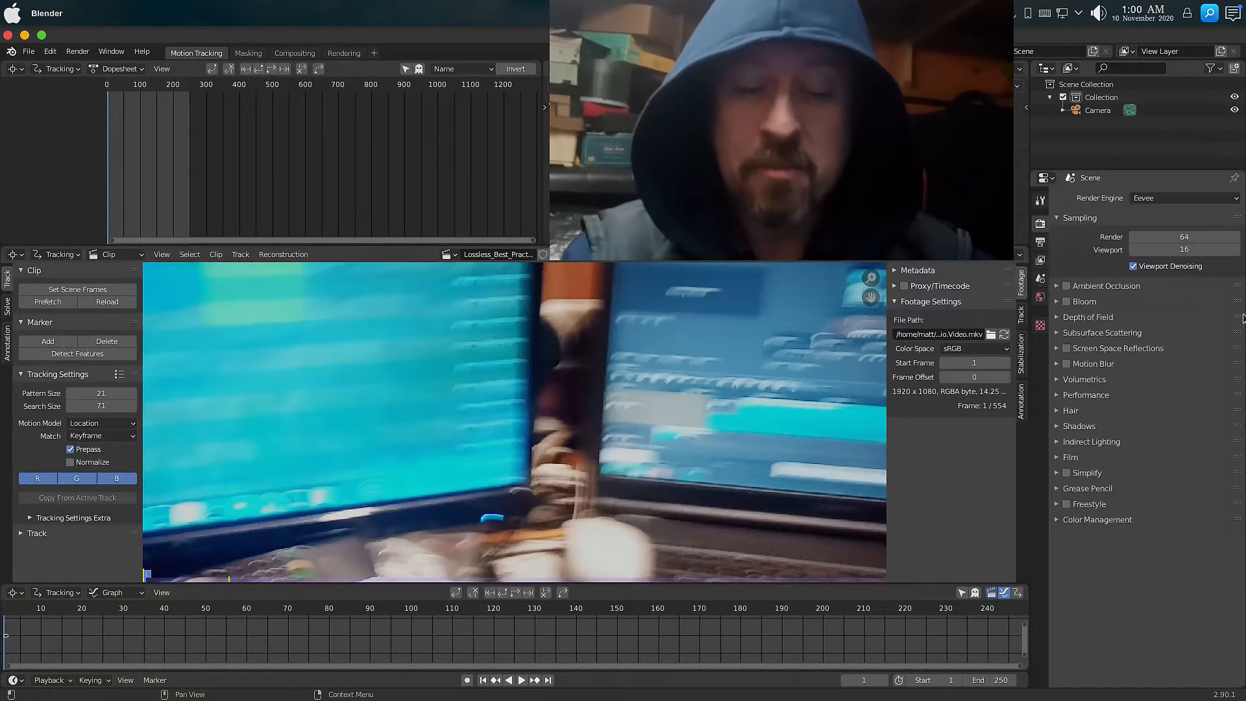
{"action": "left_click", "coordinate": [1097, 519]}
{"action": "left_click", "coordinate": [1144, 557]}
{"action": "left_click", "coordinate": [1152, 573]}
{"action": "left_click", "coordinate": [1041, 242]}
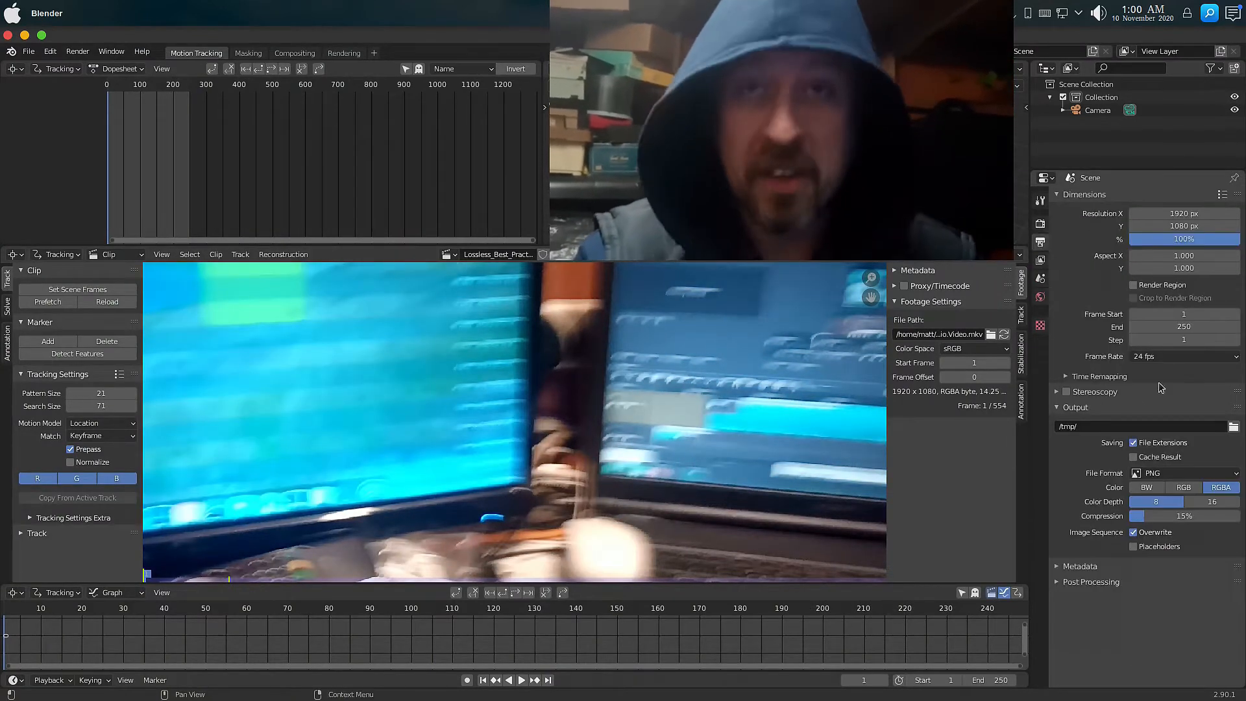
Set the scene frame range to match the clip's length.
{"action": "left_click", "coordinate": [91, 289]}
{"action": "left_click", "coordinate": [1185, 473]}
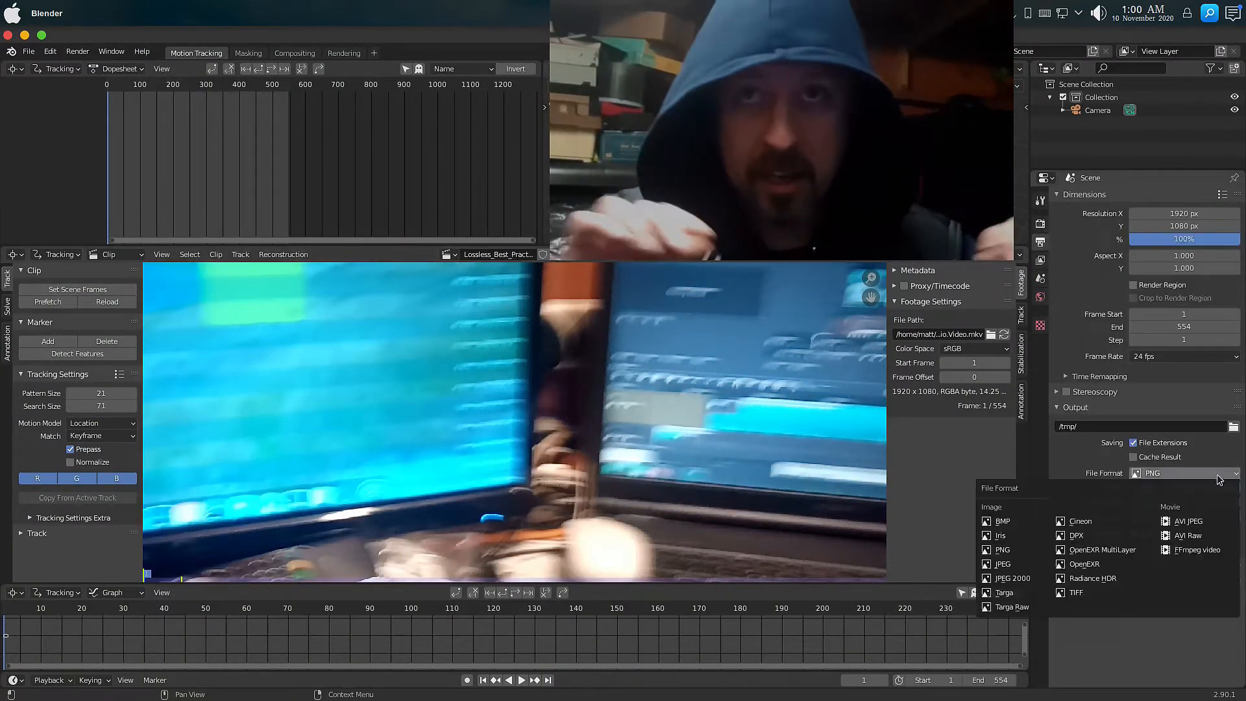
Browse for the render output location, navigating from the Desktop's RAW folder to Phone_Cam.
{"action": "left_click", "coordinate": [1234, 428]}
{"action": "left_click", "coordinate": [326, 407]}
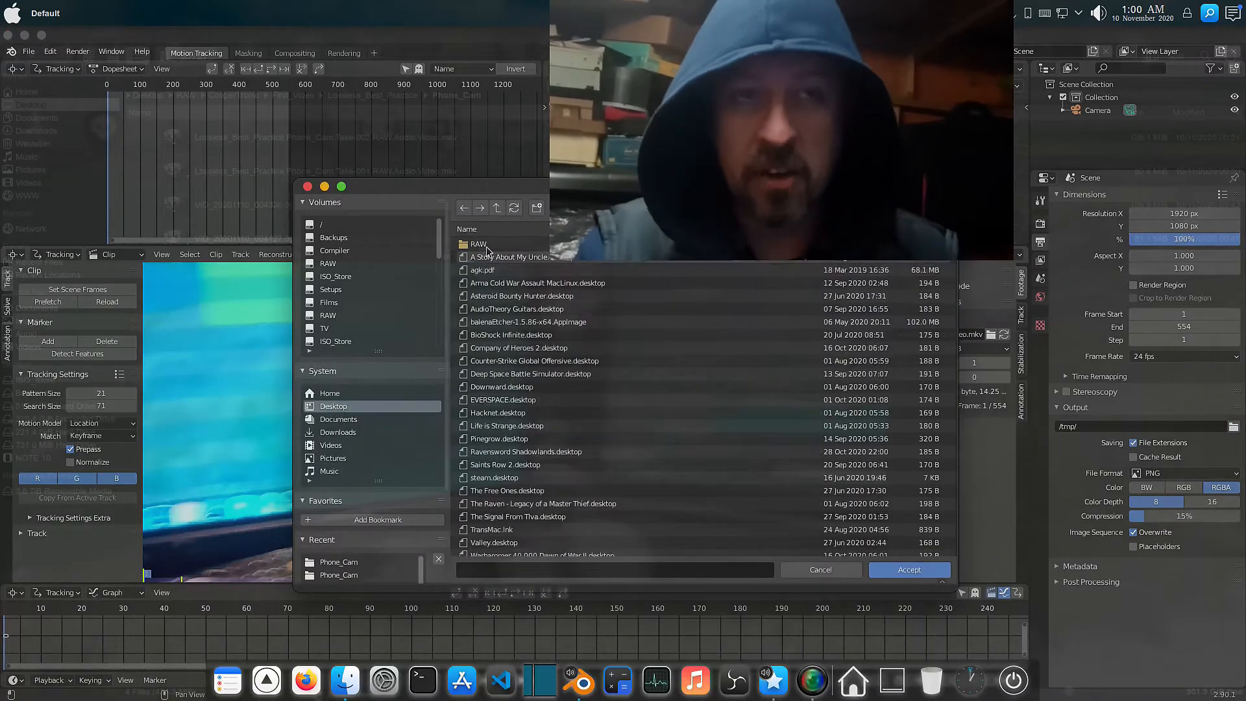
{"action": "double_click", "coordinate": [479, 245]}
{"action": "double_click", "coordinate": [498, 245]}
{"action": "double_click", "coordinate": [482, 245]}
{"action": "double_click", "coordinate": [482, 246]}
{"action": "left_click", "coordinate": [339, 562]}
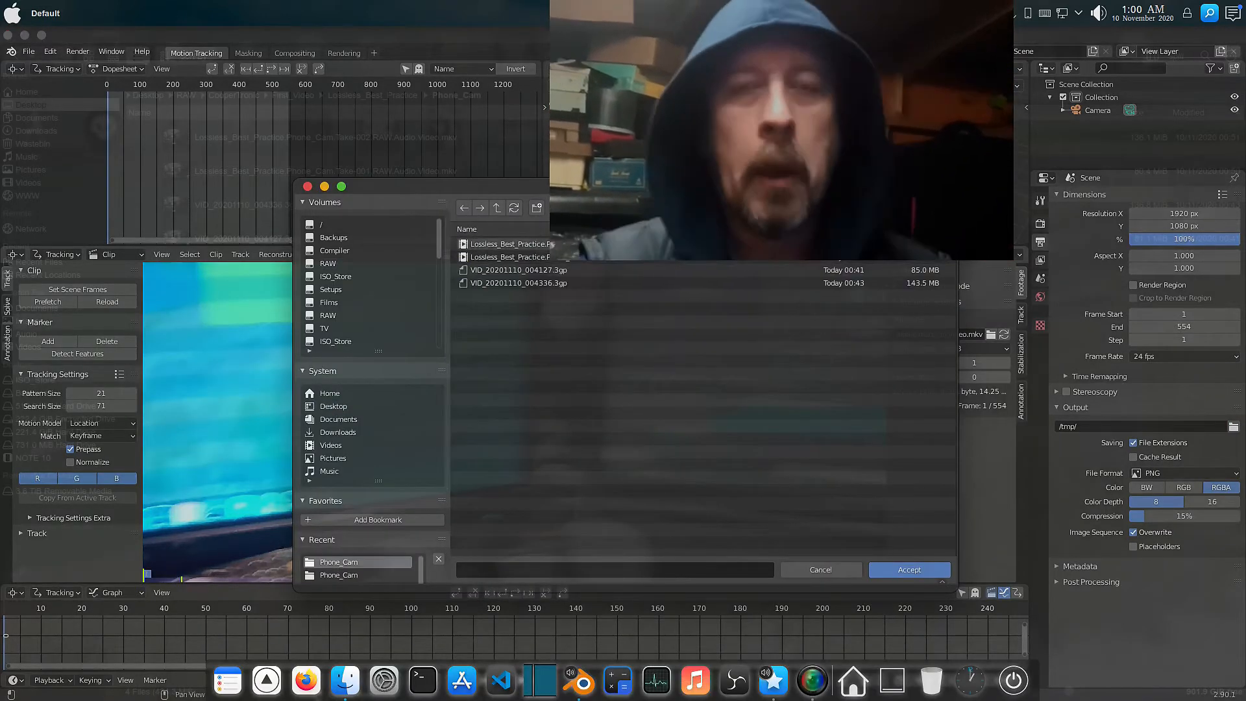
Create a new folder named after the Lossless_Best_Practice.Phone_Cam.Take-001.RAW.Audio.Video.mkv clip.
{"action": "left_click", "coordinate": [511, 244], "text": "ctrl"}
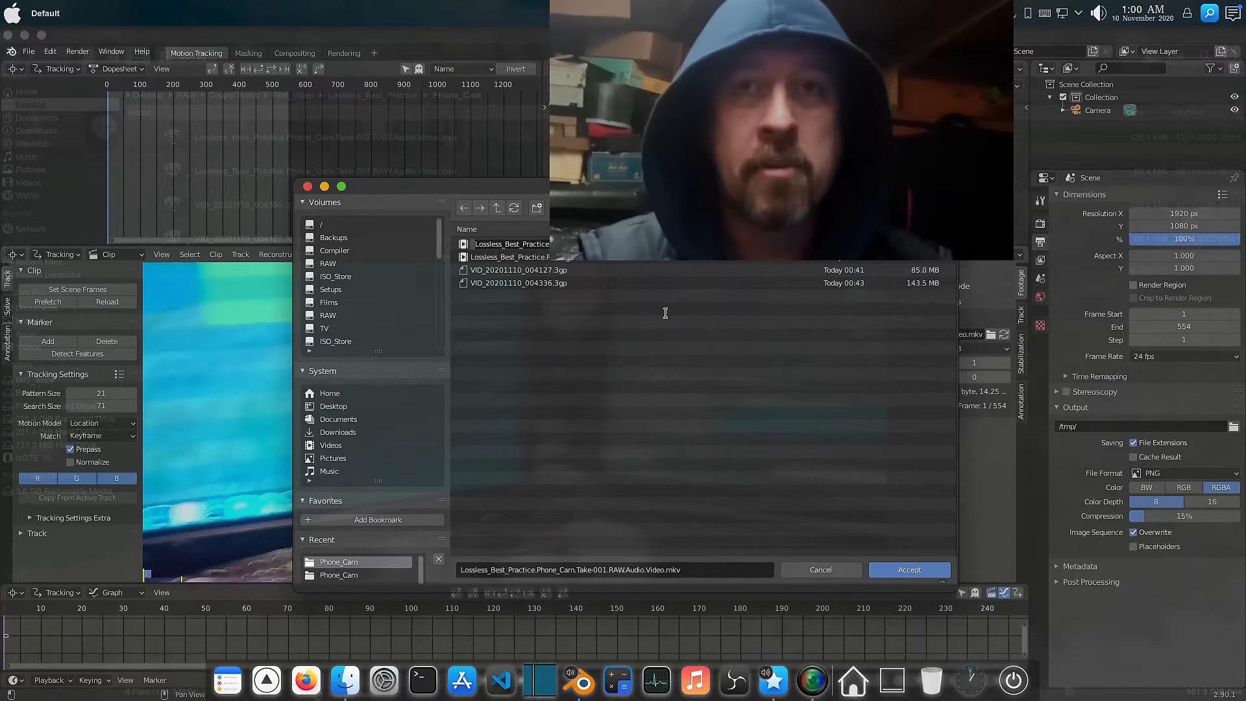
{"action": "key", "text": "Escape"}
{"action": "left_click", "coordinate": [536, 208]}
{"action": "key", "text": "ctrl+v"}
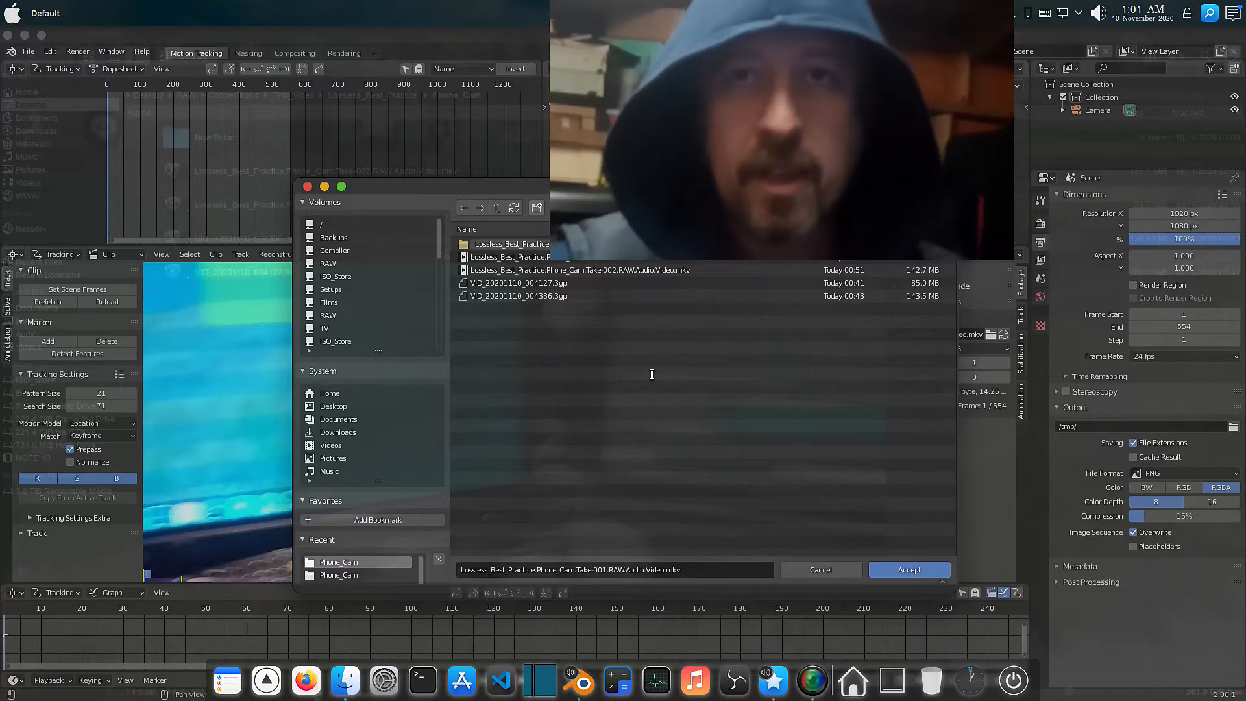
{"action": "key", "text": "Return"}
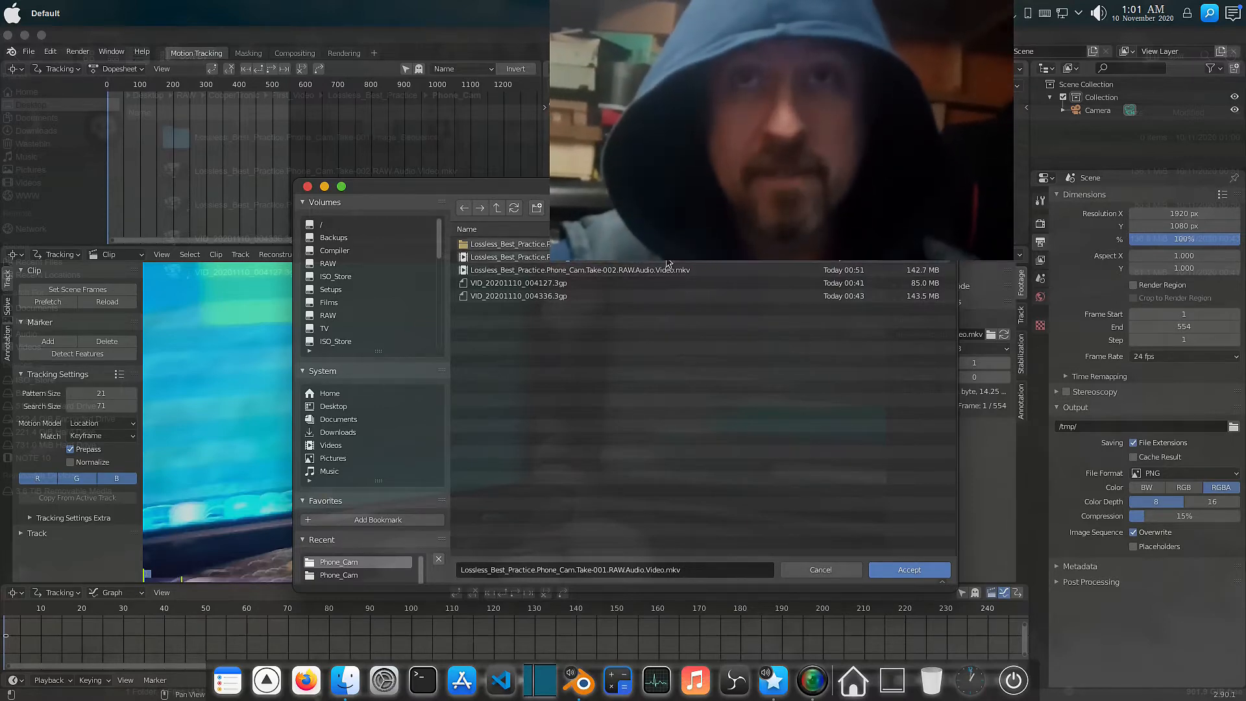
Enter the new folder and set the output file name to Lossless_Best_Practice.Phone_Cam.Take-001.RAW.Video.
{"action": "double_click", "coordinate": [662, 246]}
{"action": "left_click", "coordinate": [667, 570]}
{"action": "double_click", "coordinate": [632, 570]}
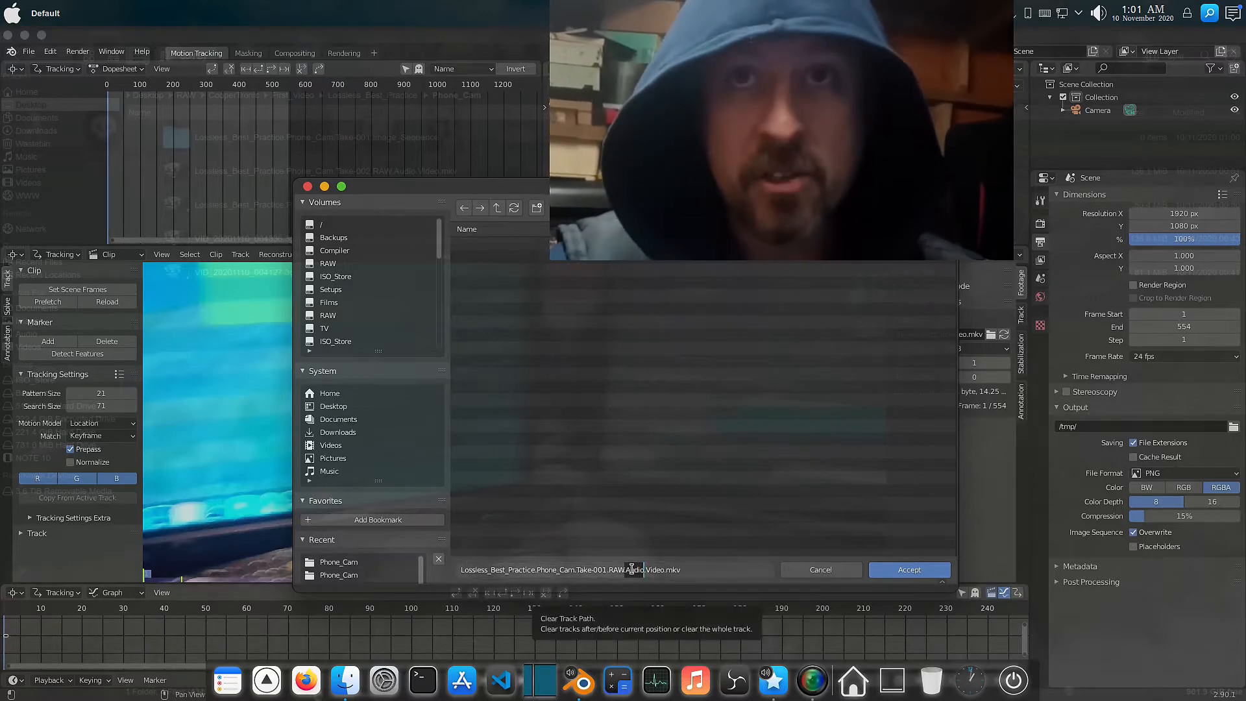
{"action": "key", "text": "BackSpace"}
{"action": "key", "text": "BackSpace"}
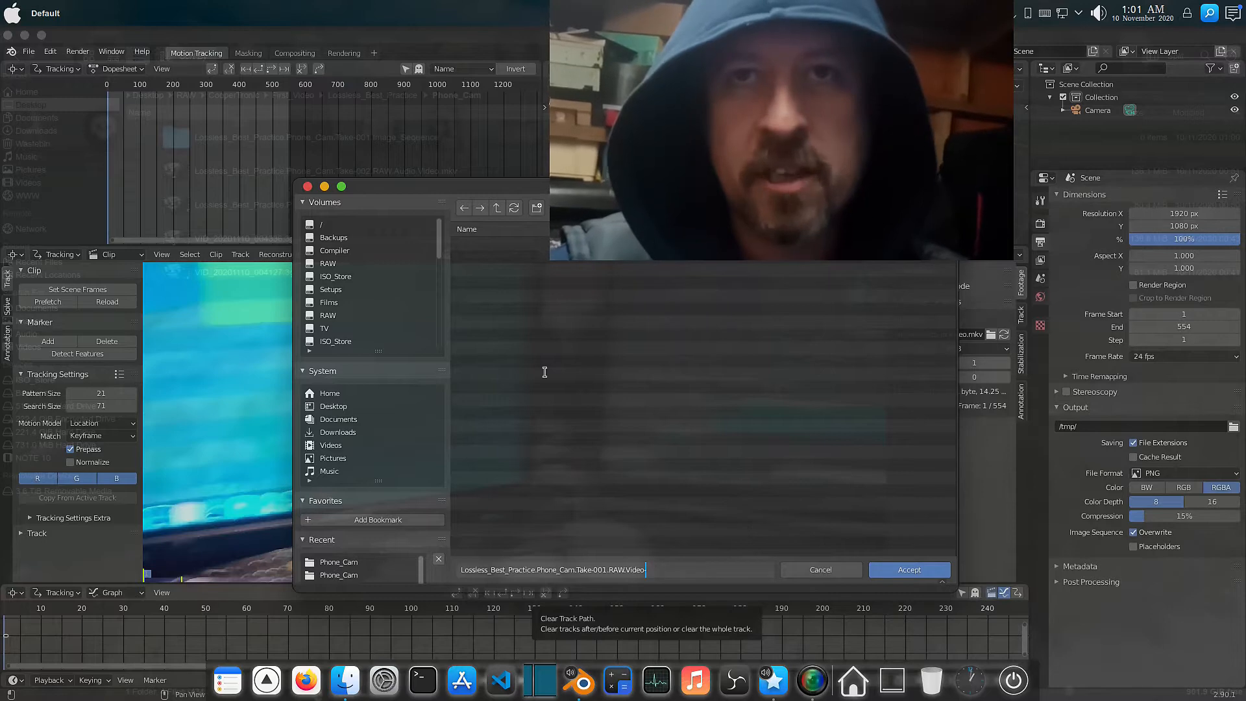
{"action": "left_click", "coordinate": [903, 571]}
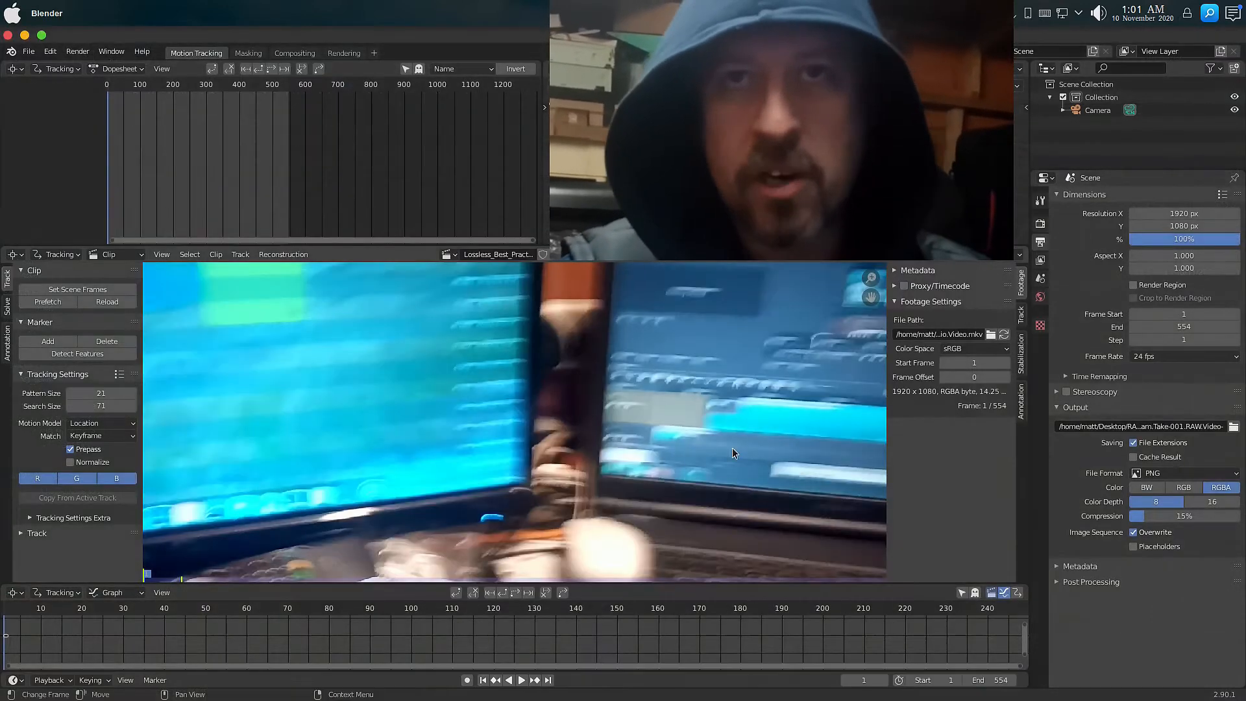
Set the PNG compression to 0% and the color depth to 16.
{"action": "left_click_drag", "start_coordinate": [1140, 518], "coordinate": [1125, 518]}
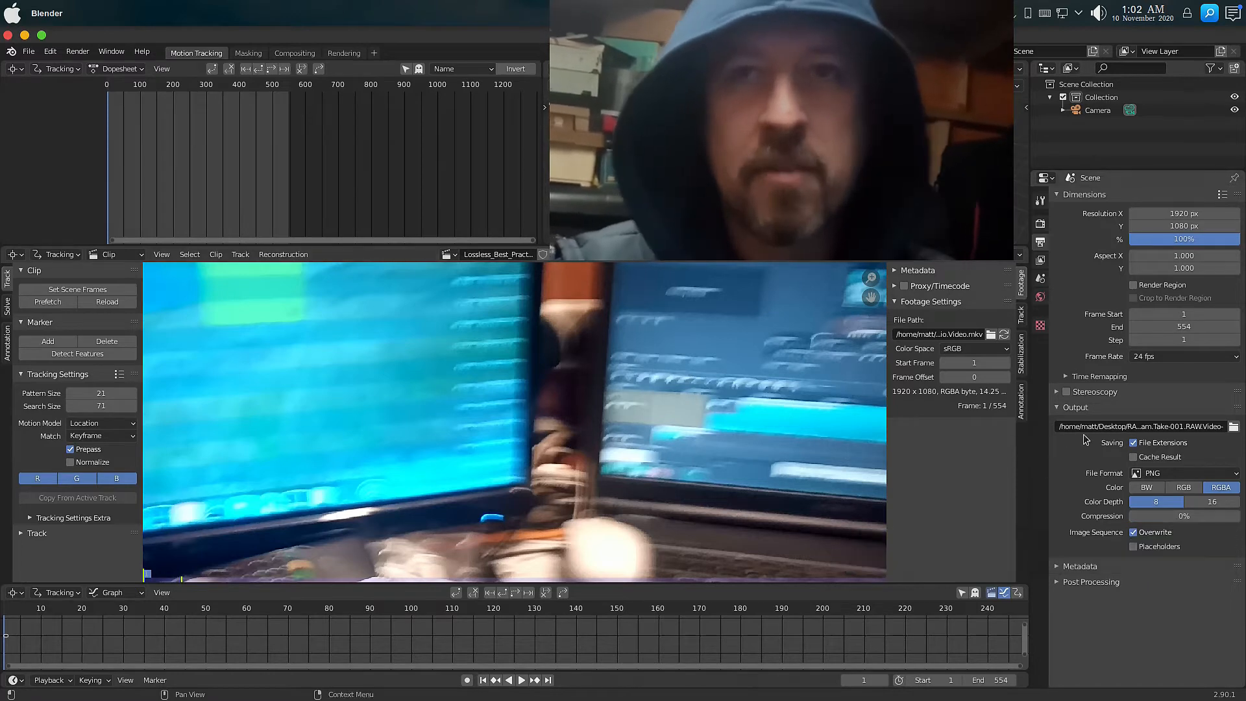
{"action": "left_click", "coordinate": [1211, 503]}
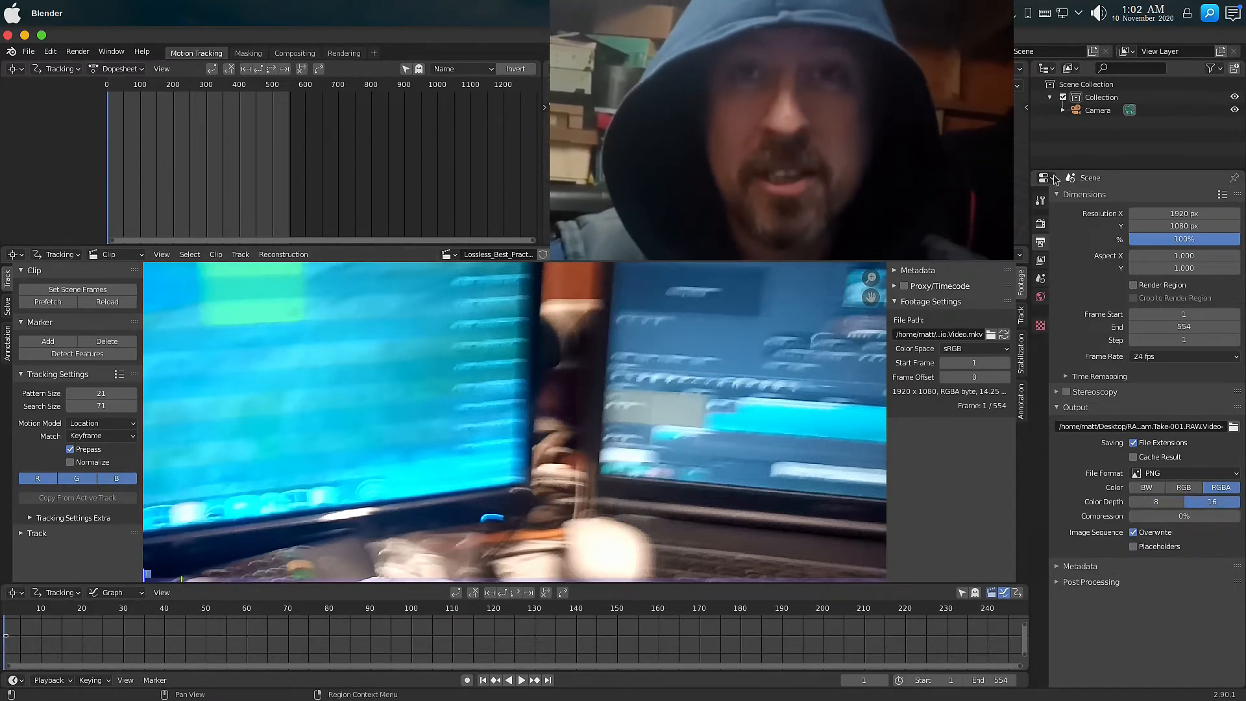
Render the animation and close the render window.
{"action": "left_click", "coordinate": [78, 51]}
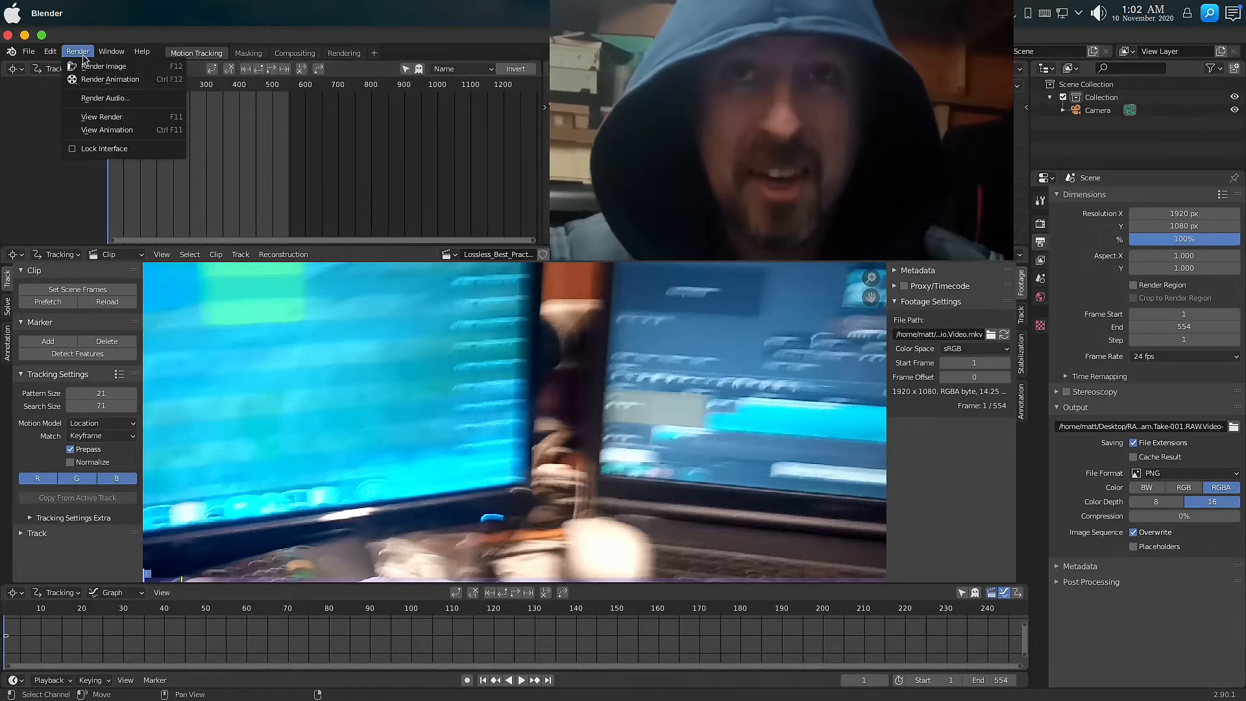
{"action": "mouse_move", "coordinate": [575, 677]}
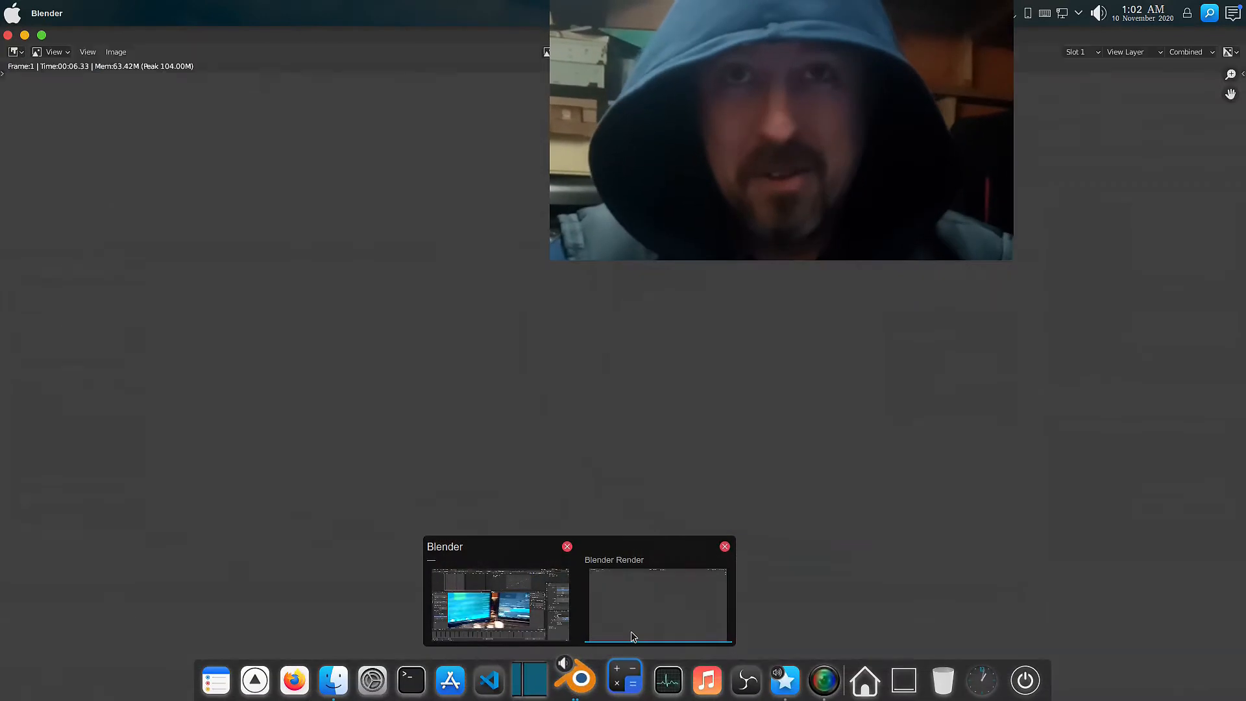
{"action": "left_click", "coordinate": [632, 635]}
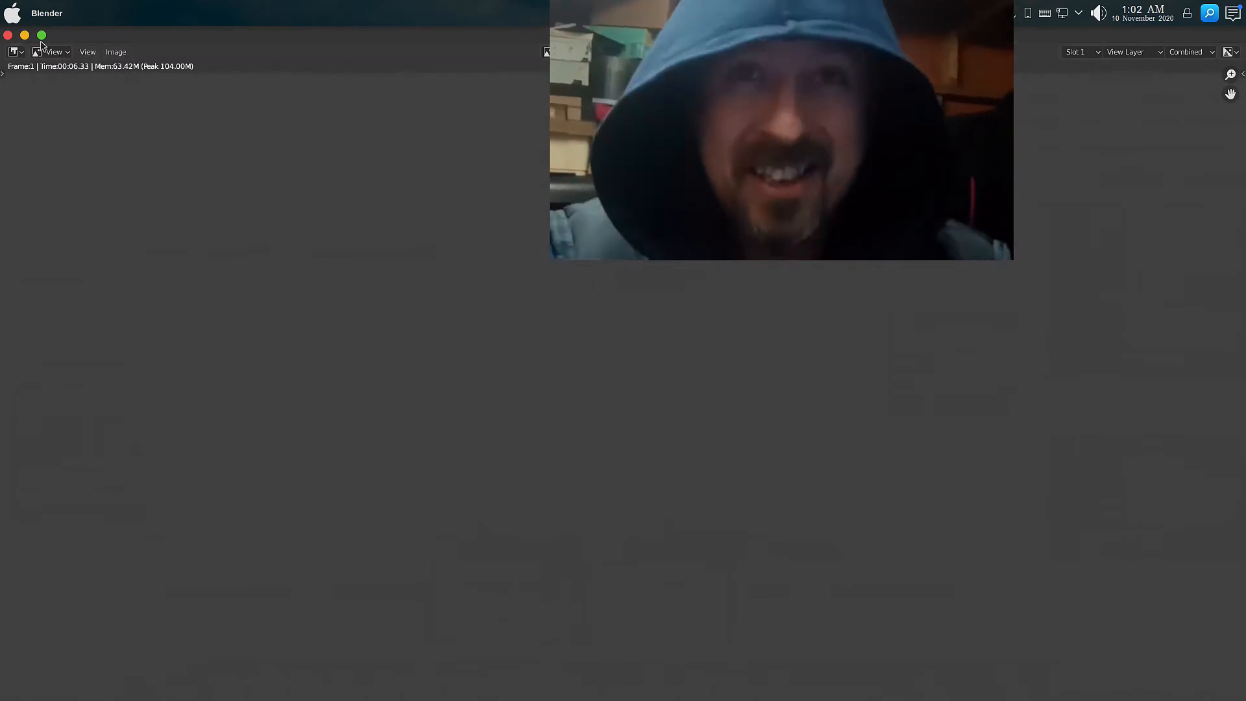
{"action": "left_click", "coordinate": [8, 35]}
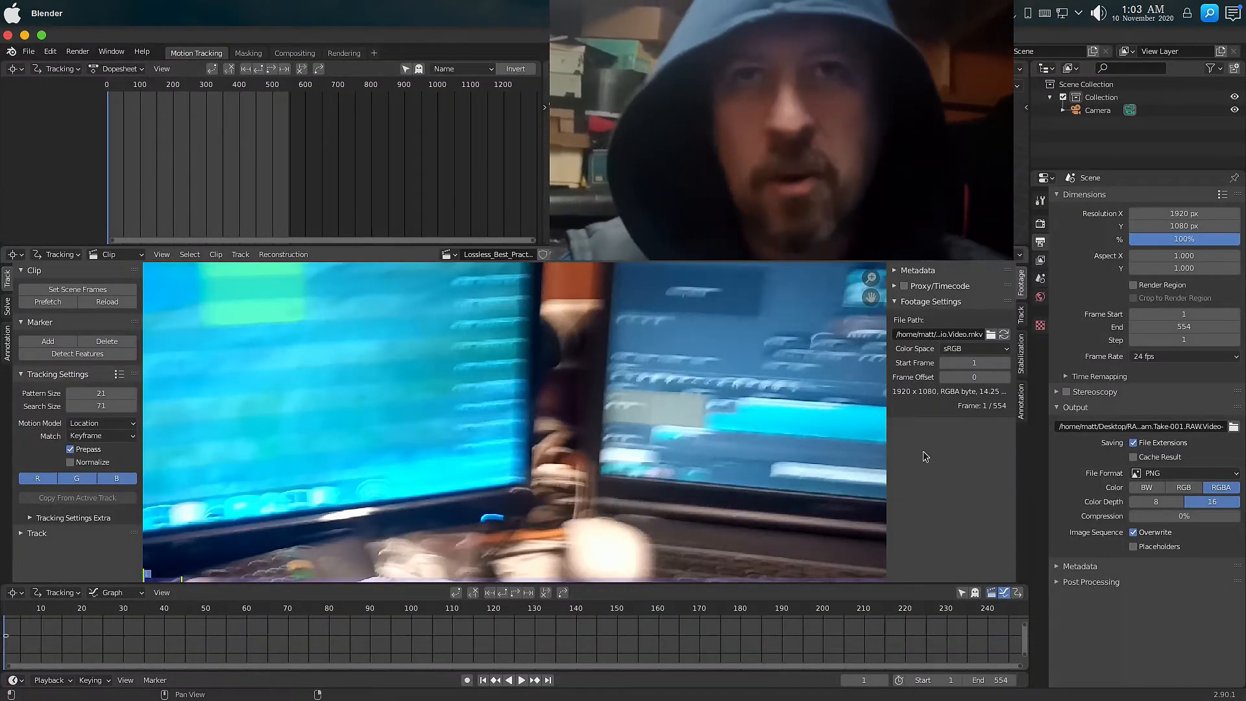
Jump to the clip's last frame and back to the first frame.
{"action": "key", "text": "shift+Right"}
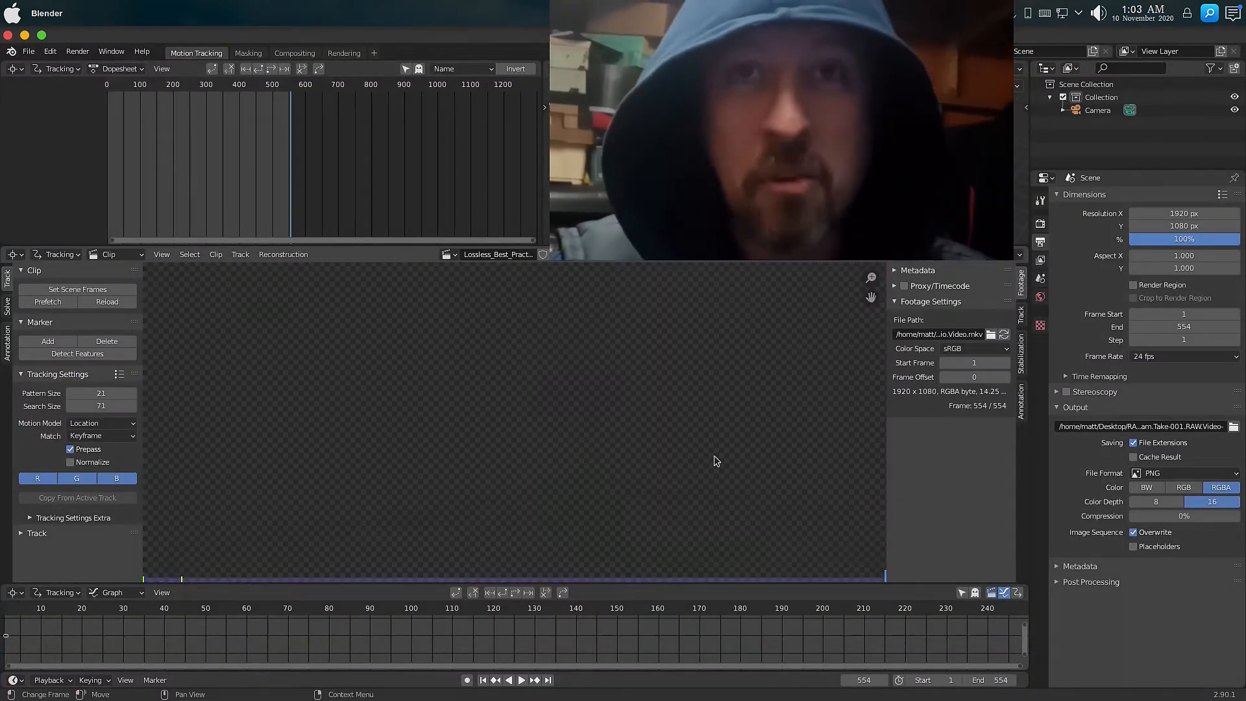
{"action": "key", "text": "shift+Left"}
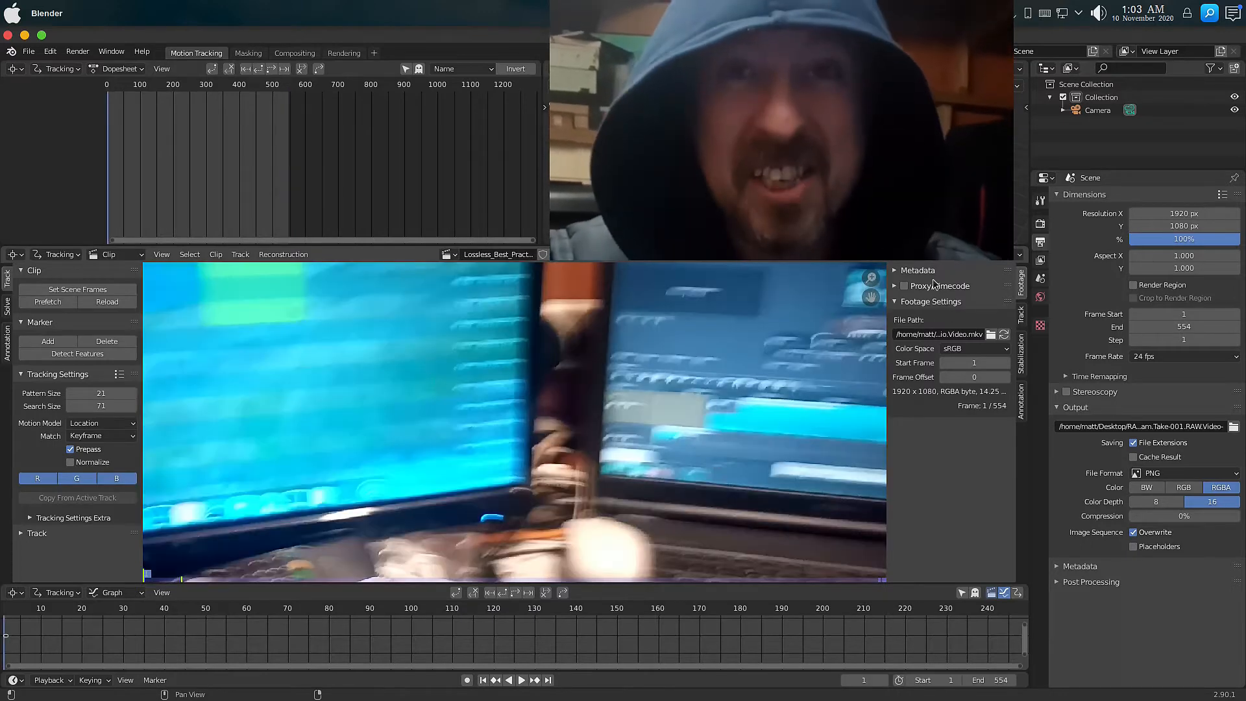
Enable compositing nodes and replace the Render Layers node with a Movie Clip node.
{"action": "left_click", "coordinate": [294, 53]}
{"action": "left_click", "coordinate": [141, 69]}
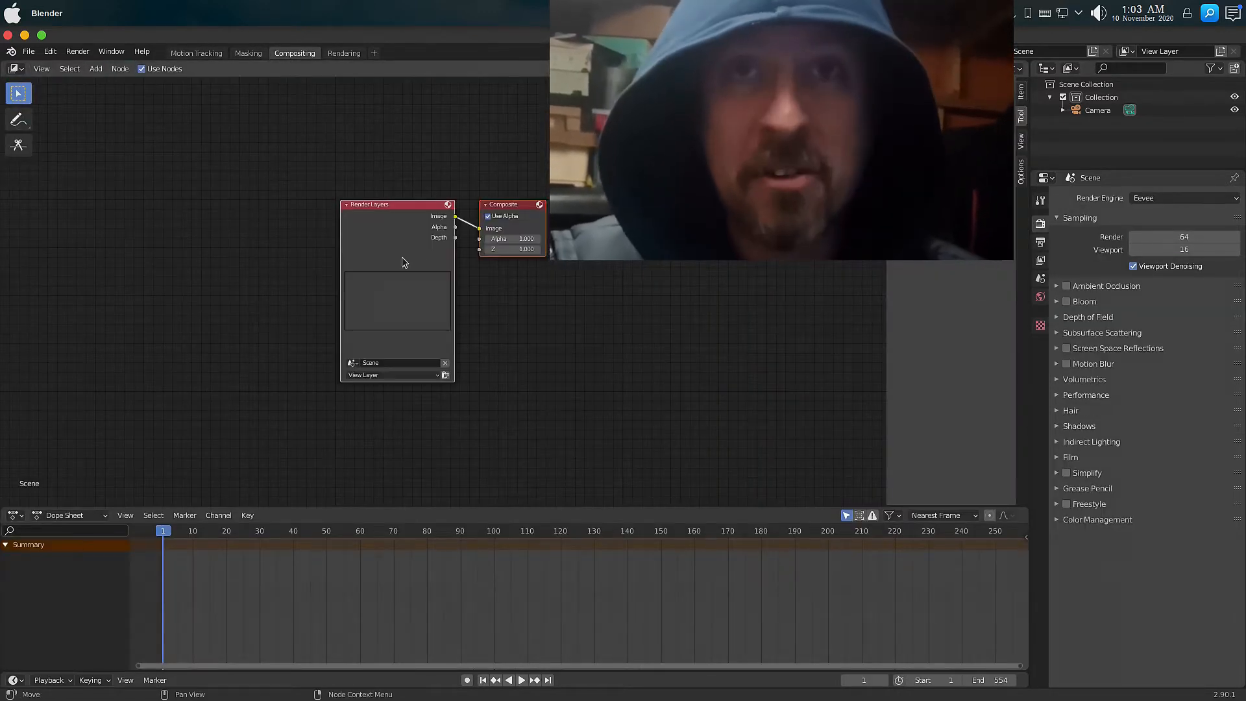
{"action": "key", "text": "x"}
{"action": "left_click", "coordinate": [95, 69]}
{"action": "type", "text": "mo"}
{"action": "left_click", "coordinate": [148, 110]}
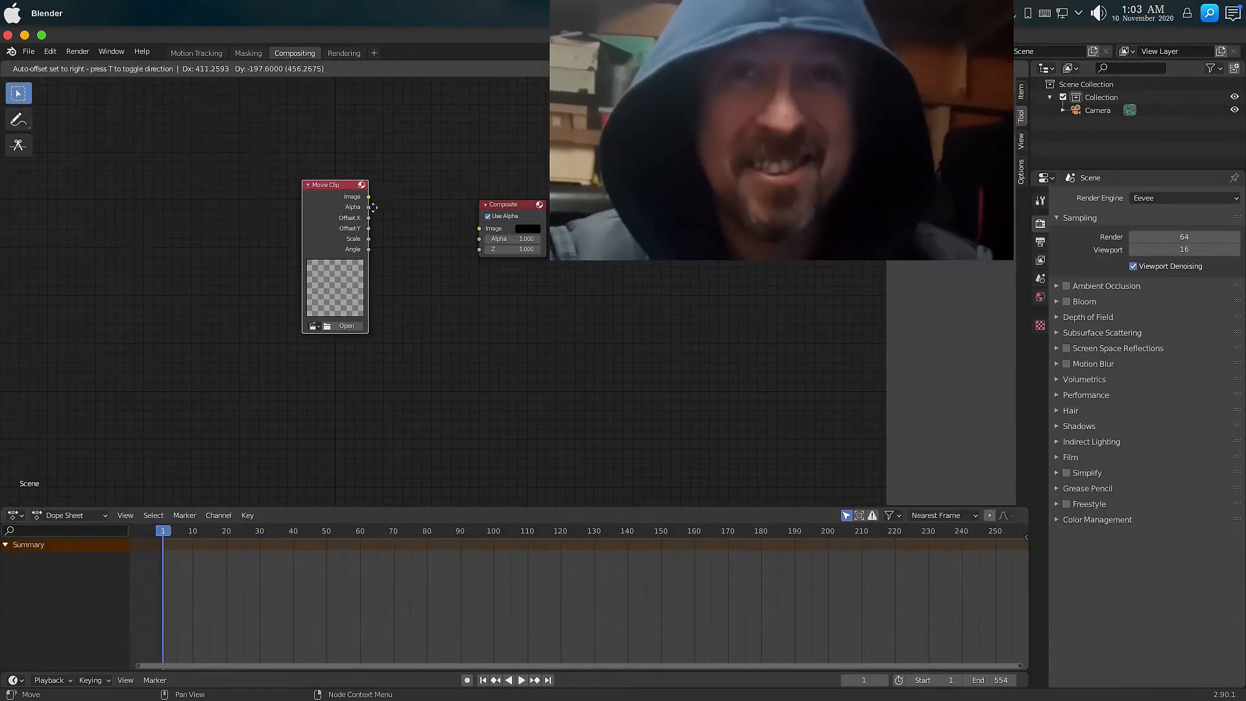
Load the clip into the Movie Clip node and connect its Image output to the Composite node's Image input.
{"action": "left_click", "coordinate": [352, 188]}
{"action": "left_click", "coordinate": [294, 307]}
{"action": "left_click", "coordinate": [315, 323]}
{"action": "left_click_drag", "start_coordinate": [348, 177], "coordinate": [480, 230]}
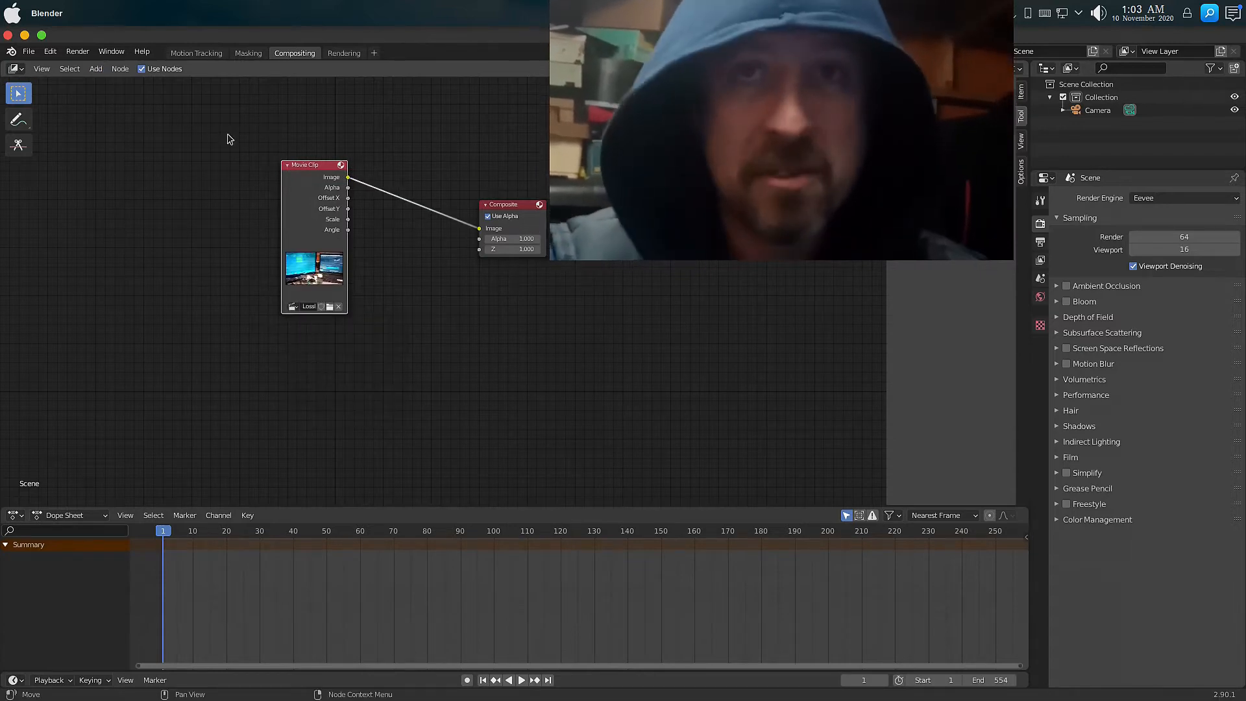
Render a still image of the current frame.
{"action": "left_click", "coordinate": [78, 52]}
{"action": "left_click", "coordinate": [94, 65]}
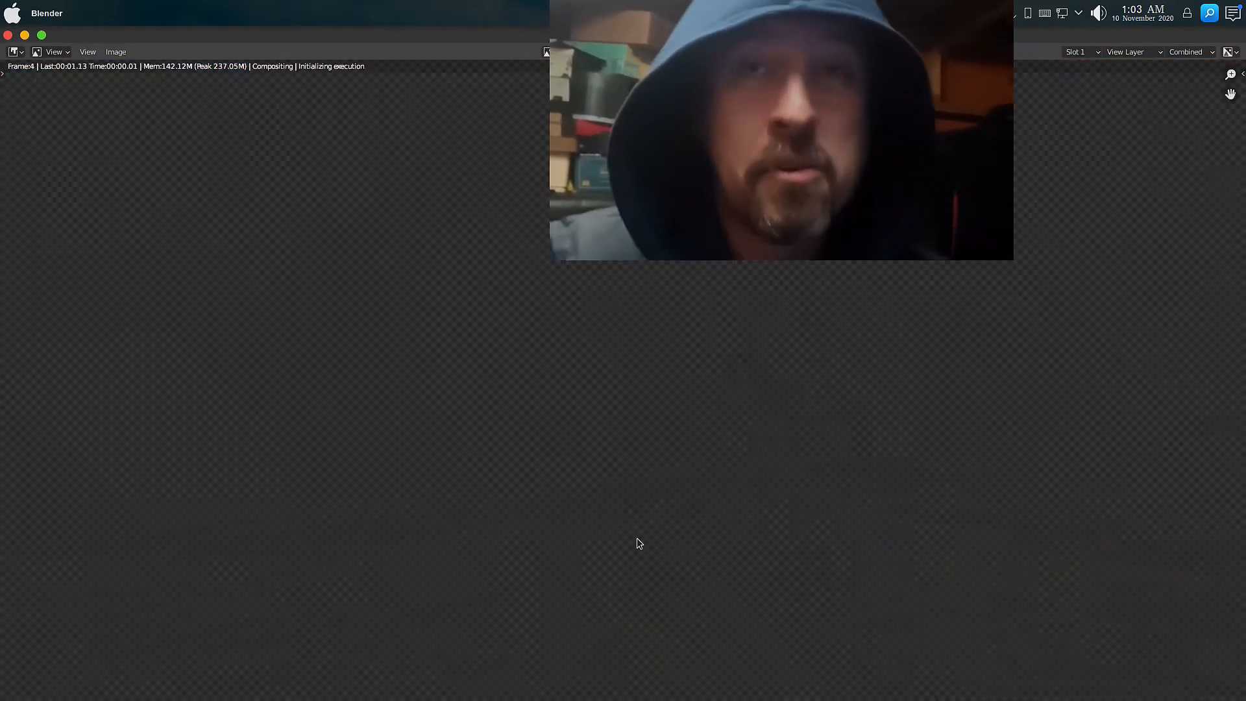
{"action": "mouse_move", "coordinate": [663, 688]}
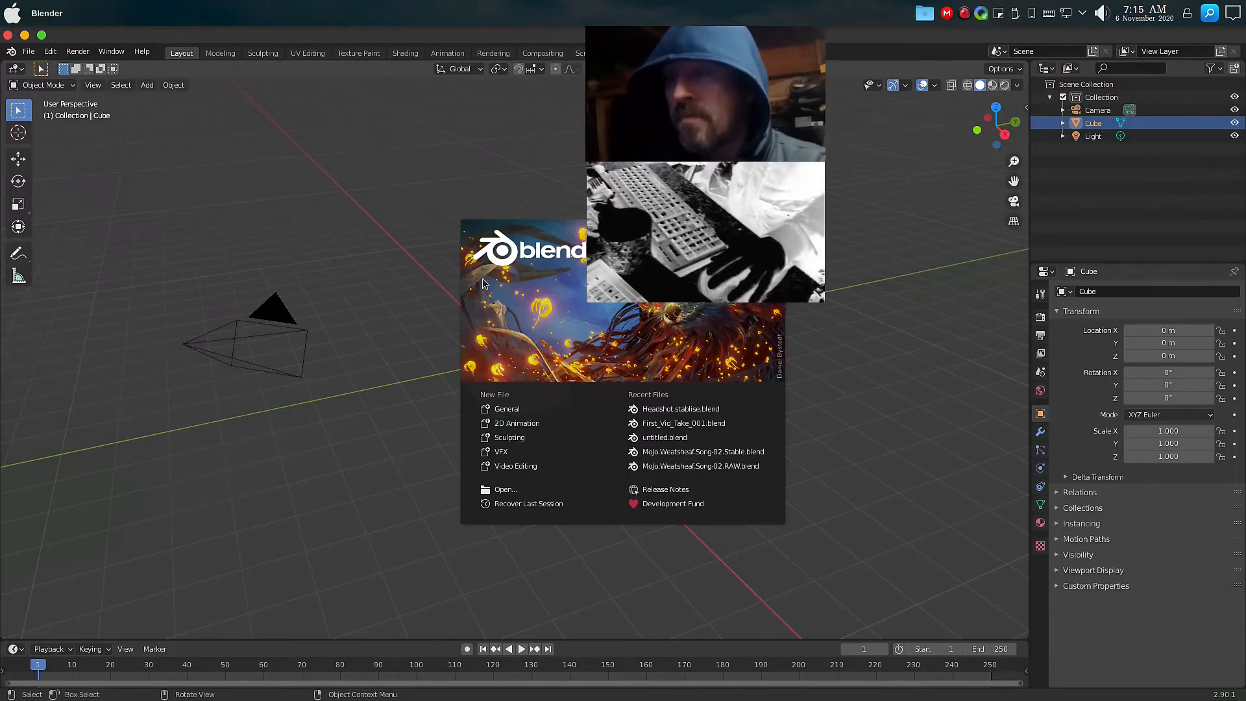
Dismiss the splash screen and start a new VFX file.
{"action": "left_click", "coordinate": [418, 219]}
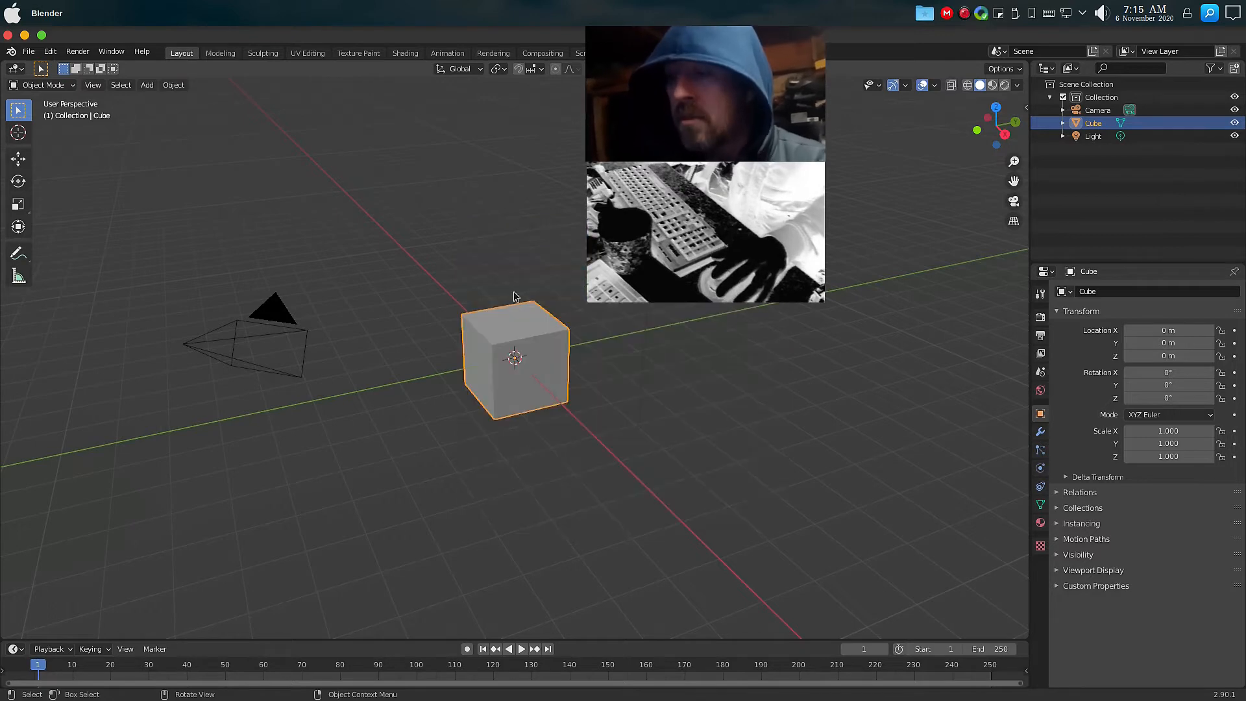
{"action": "key", "text": "ctrl+n"}
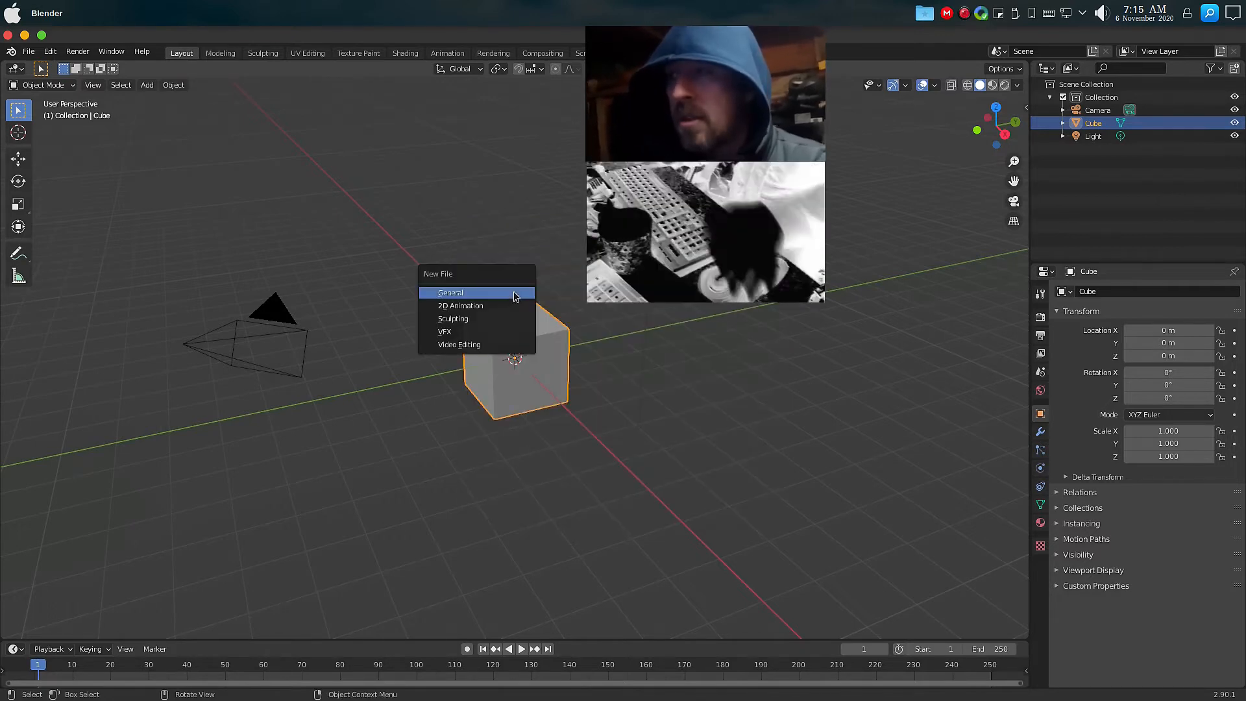
{"action": "left_click", "coordinate": [445, 333]}
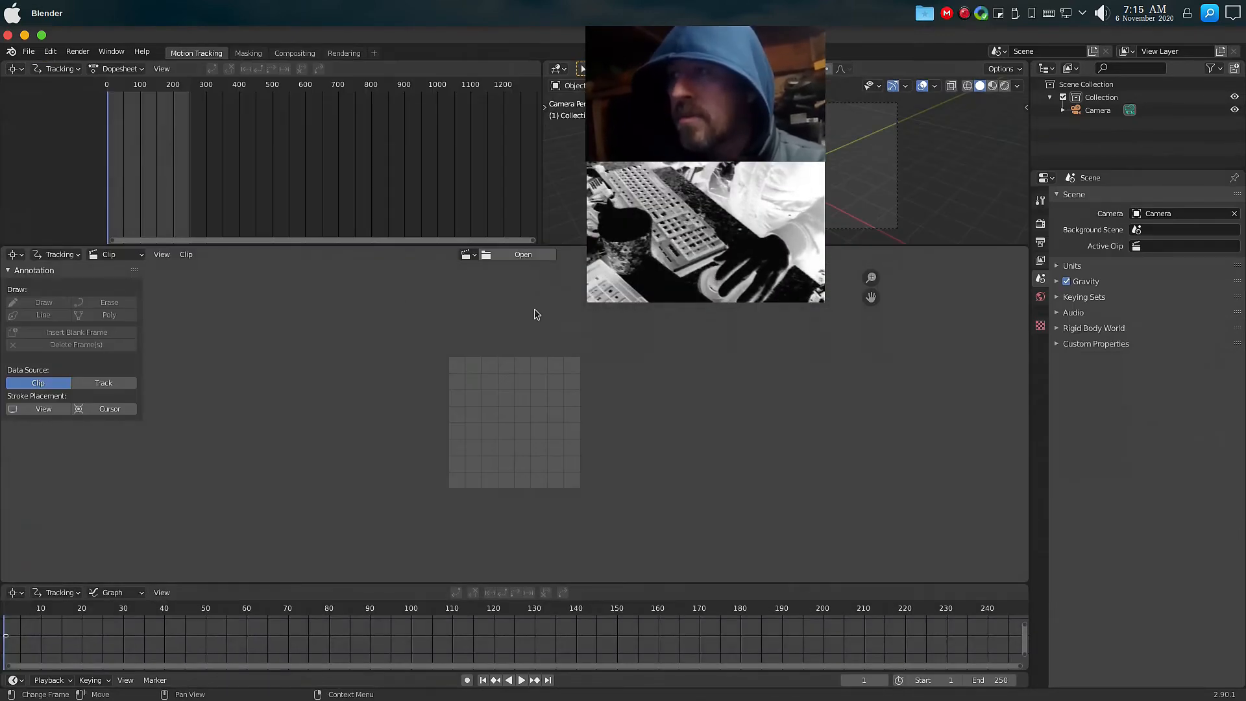
Open the Headshot.RAW.mkv clip in the clip editor and set the scene frames to match it.
{"action": "left_click", "coordinate": [524, 255]}
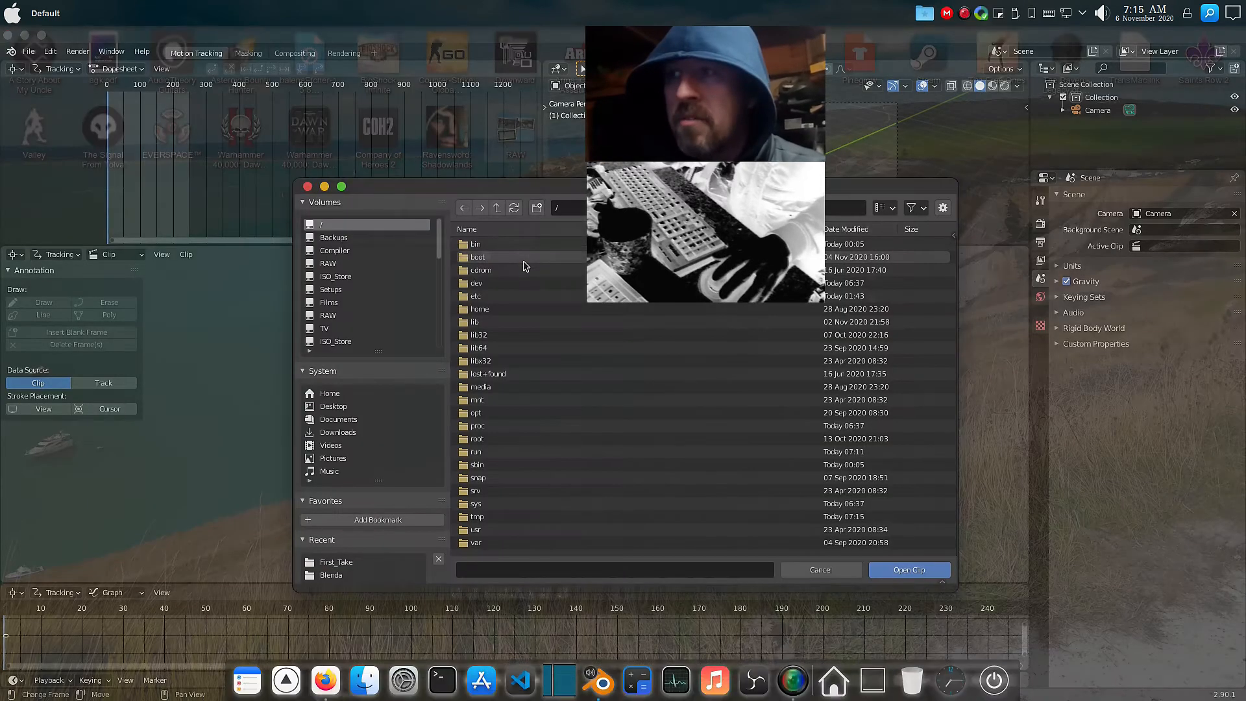
{"action": "left_click", "coordinate": [334, 327]}
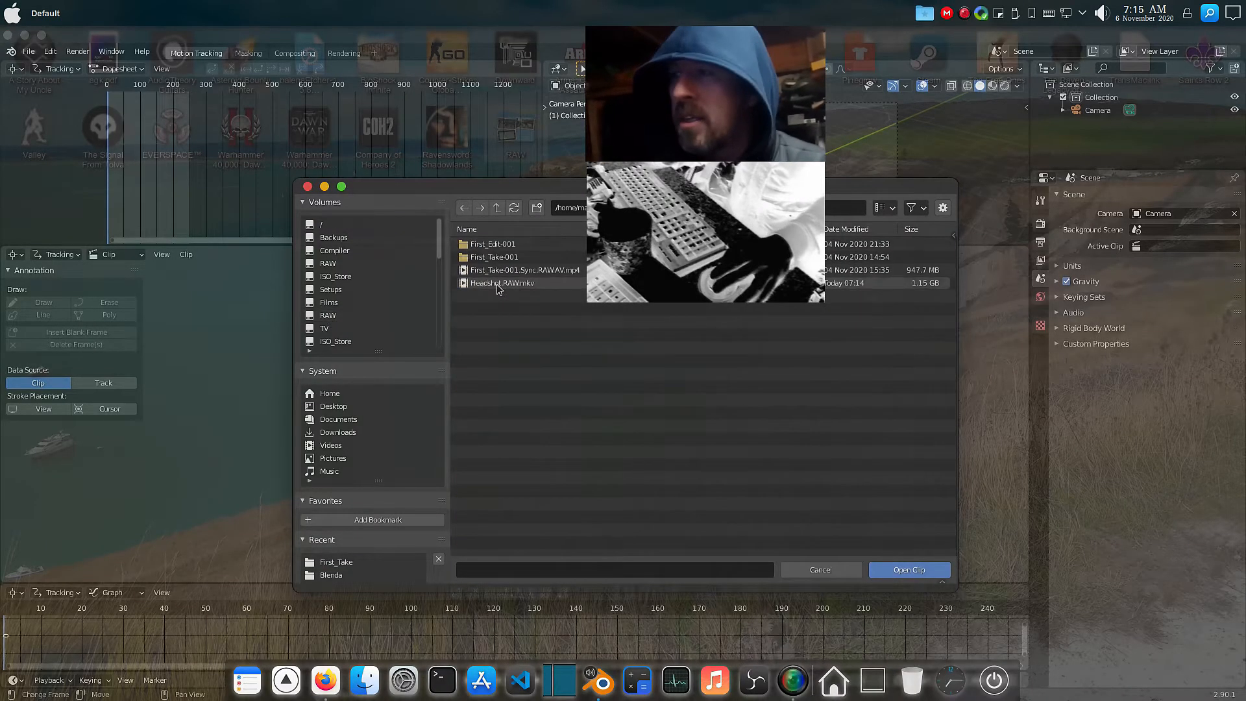
{"action": "double_click", "coordinate": [498, 283]}
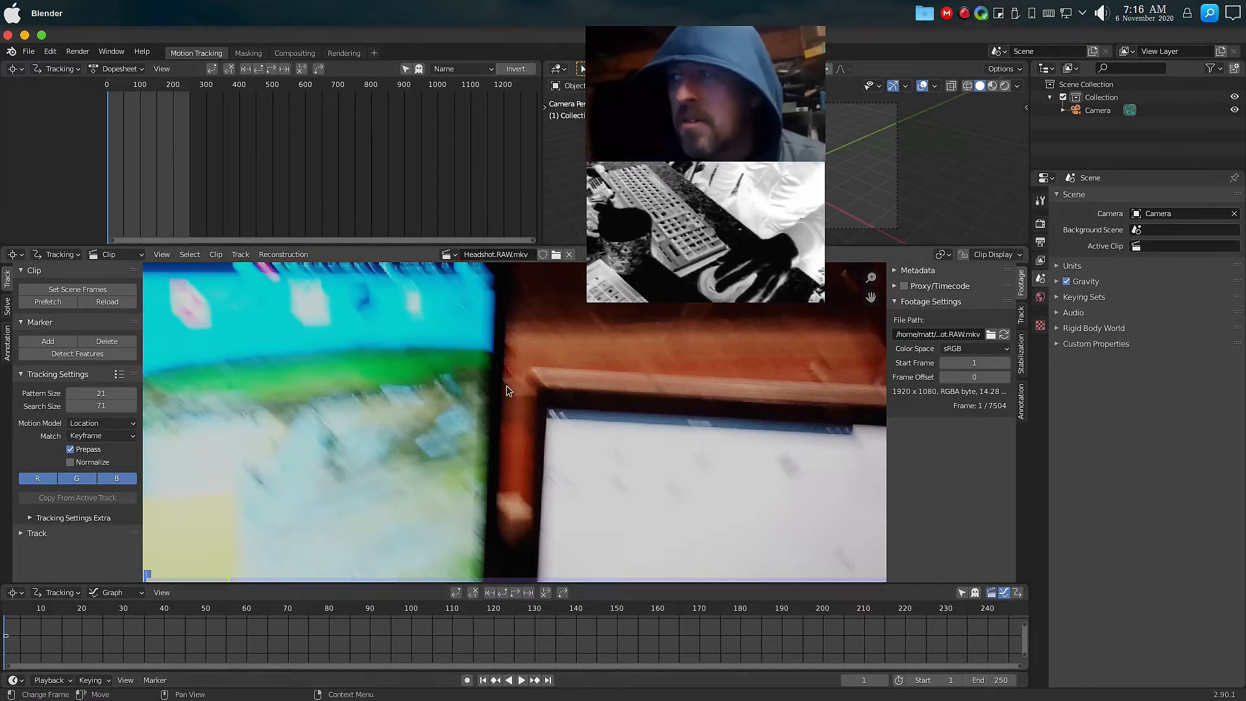
{"action": "left_click", "coordinate": [83, 289]}
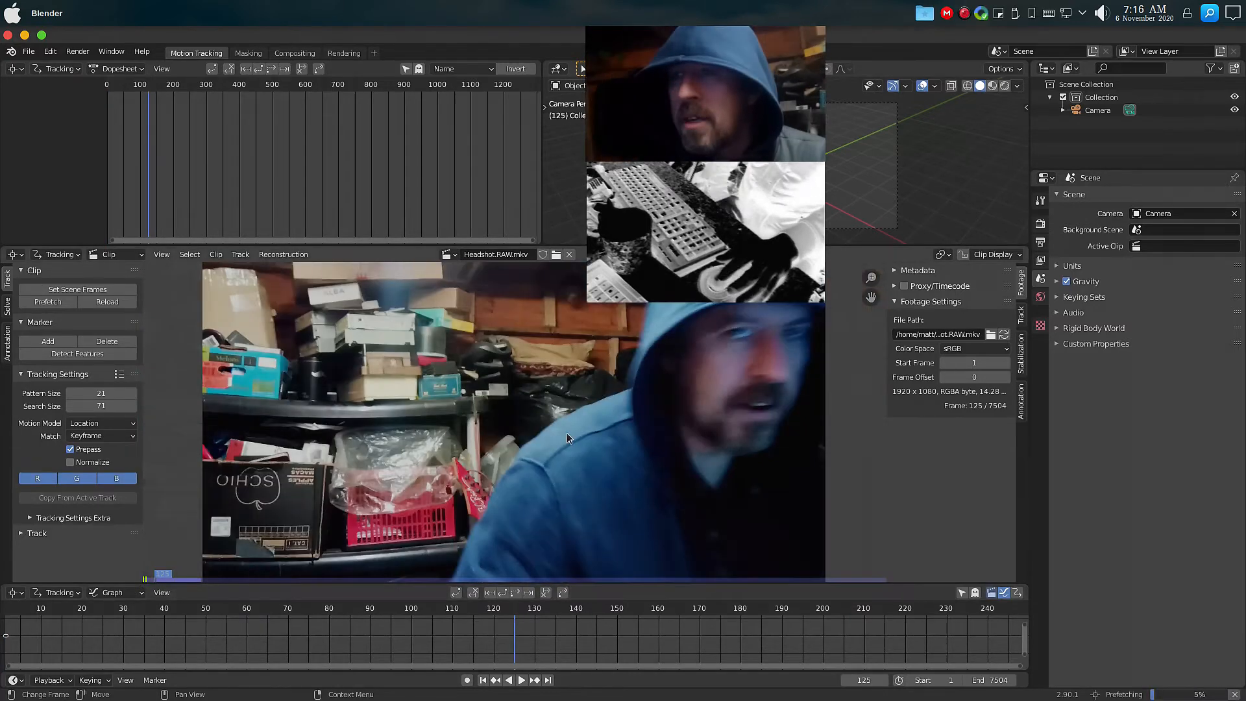
Preview the clip by zooming the clip view and moving to frames 121 and 136.
{"action": "scroll", "coordinate": [567, 434], "scroll_direction": "down", "scroll_amount": 10}
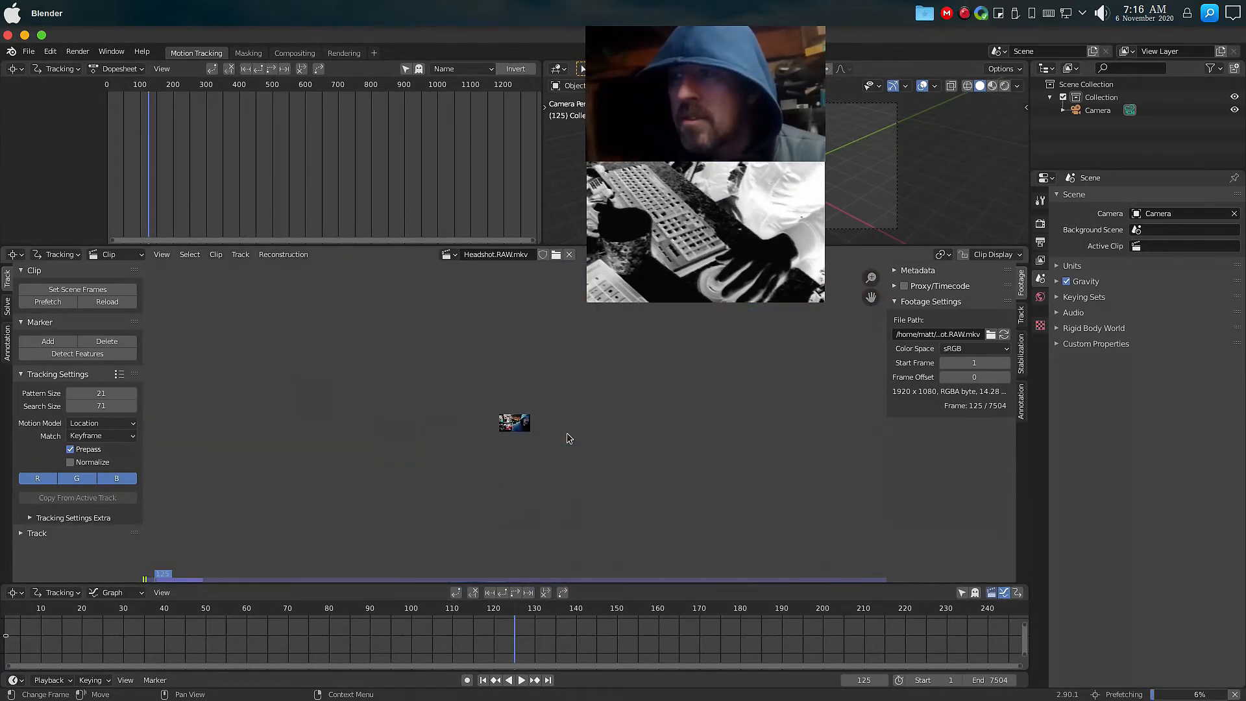
{"action": "scroll", "coordinate": [536, 398], "scroll_direction": "up", "scroll_amount": 11}
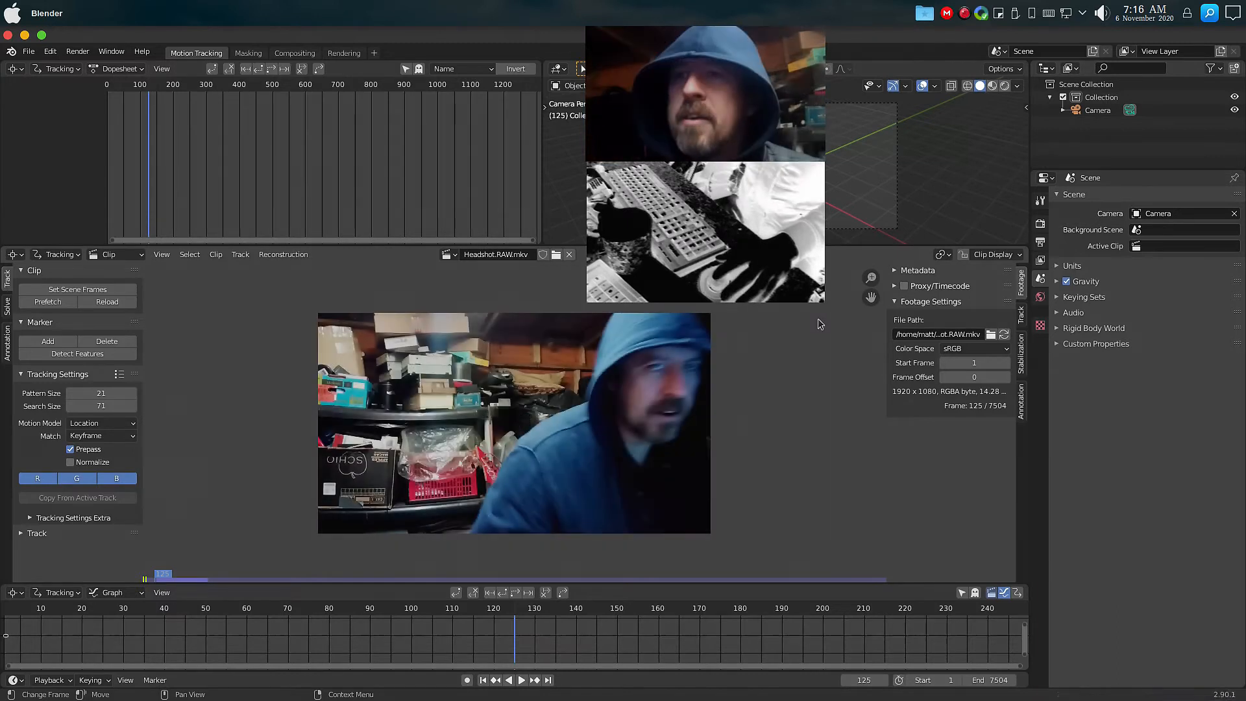
{"action": "left_click", "coordinate": [501, 613]}
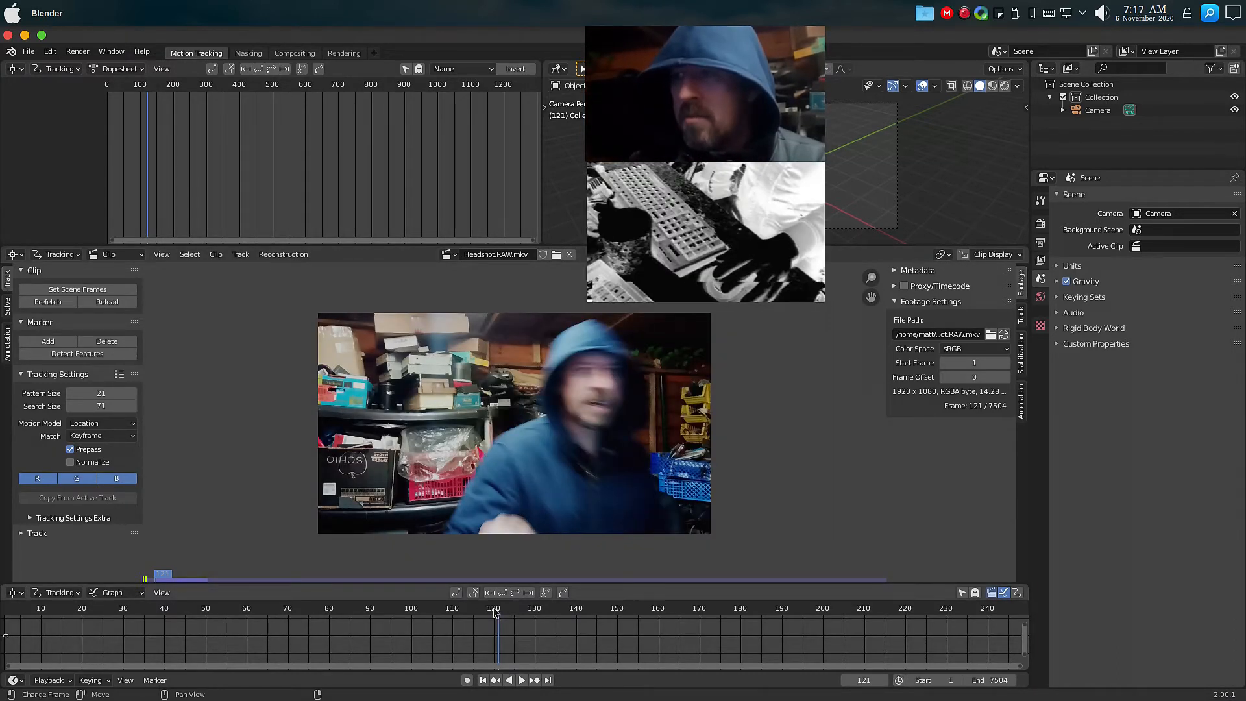
{"action": "left_click", "coordinate": [560, 613]}
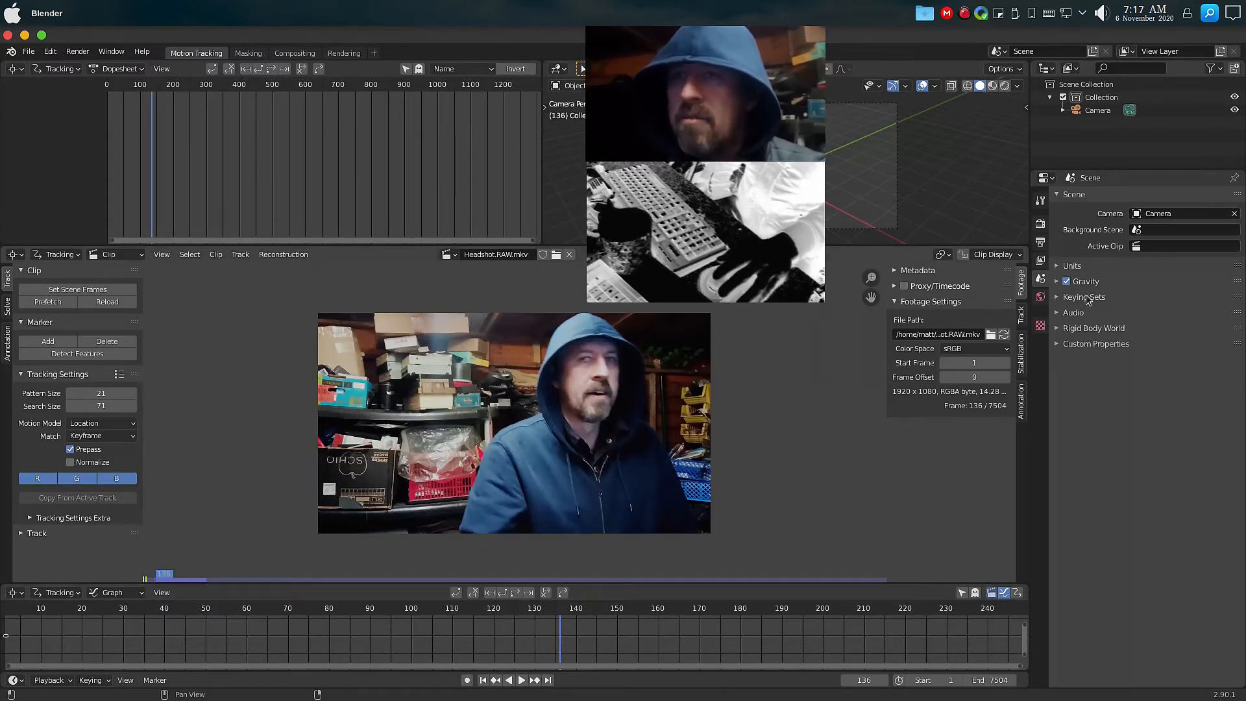
Set the Color Management view transform to Standard.
{"action": "left_click", "coordinate": [1040, 223]}
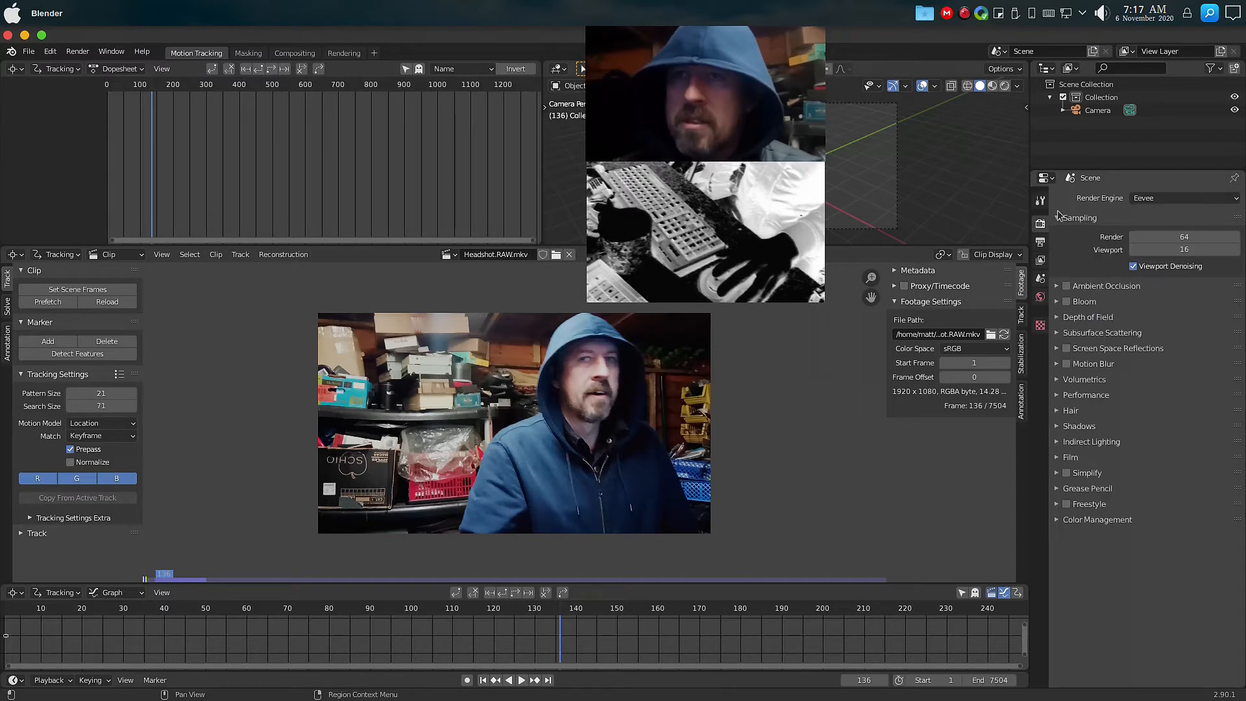
{"action": "left_click", "coordinate": [1091, 520]}
{"action": "left_click", "coordinate": [1176, 559]}
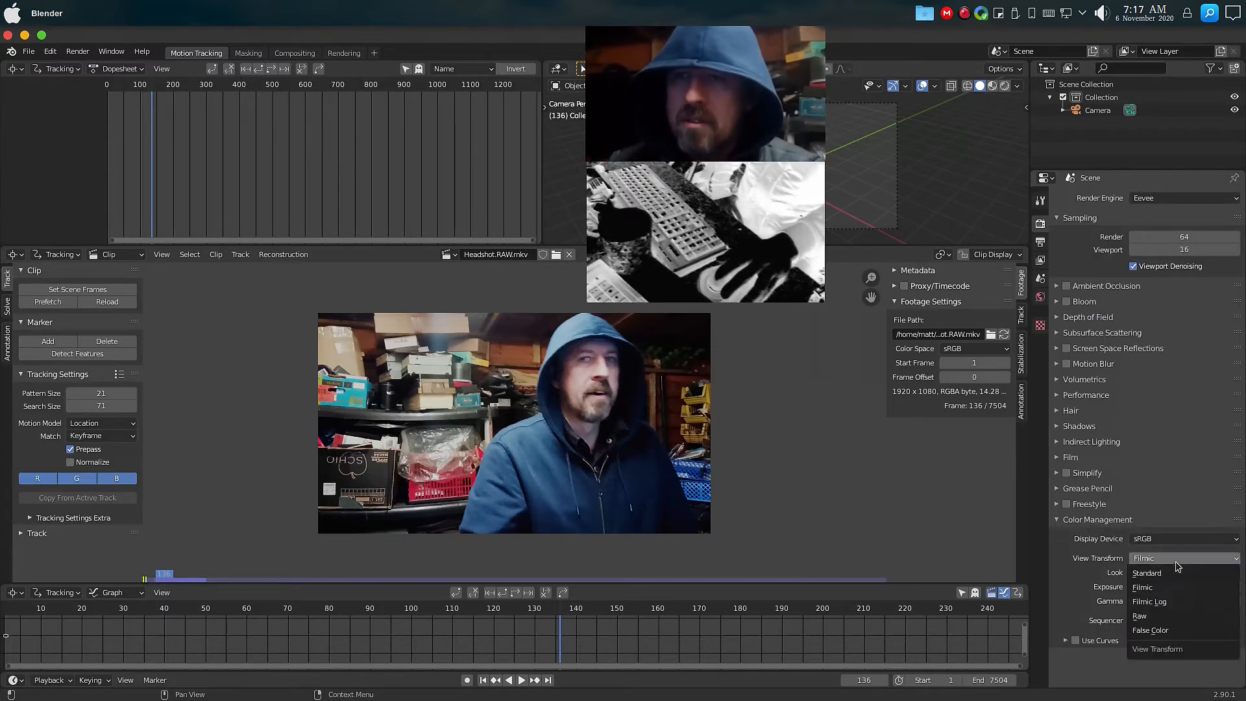
{"action": "left_click", "coordinate": [1166, 574]}
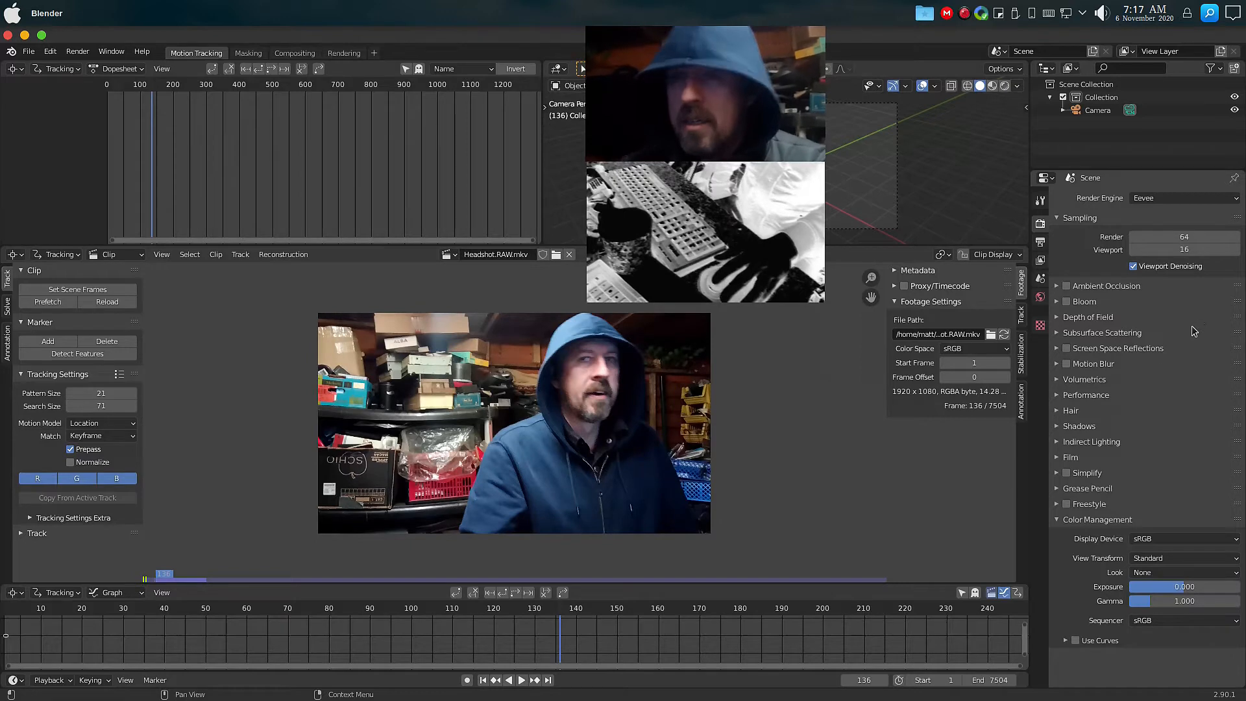
Set a custom frame rate of 14.28 FPS with base 1.
{"action": "key", "text": "ctrl+Tab"}
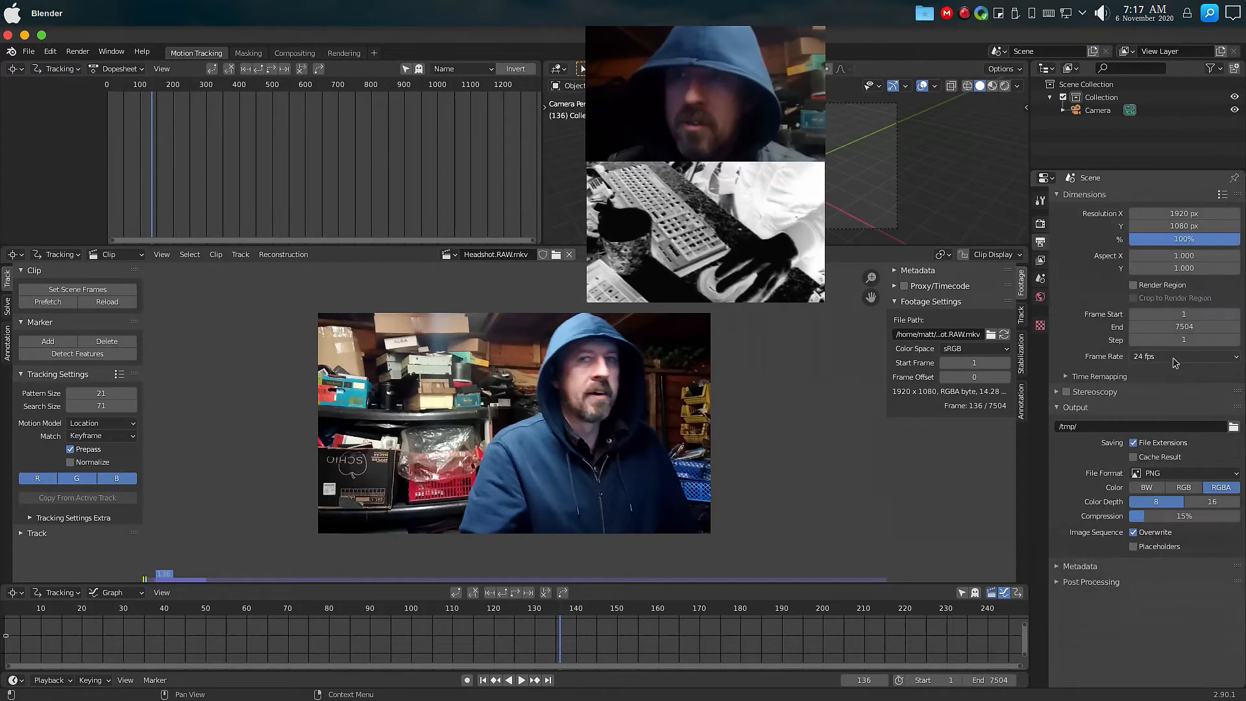
{"action": "left_click", "coordinate": [1176, 358]}
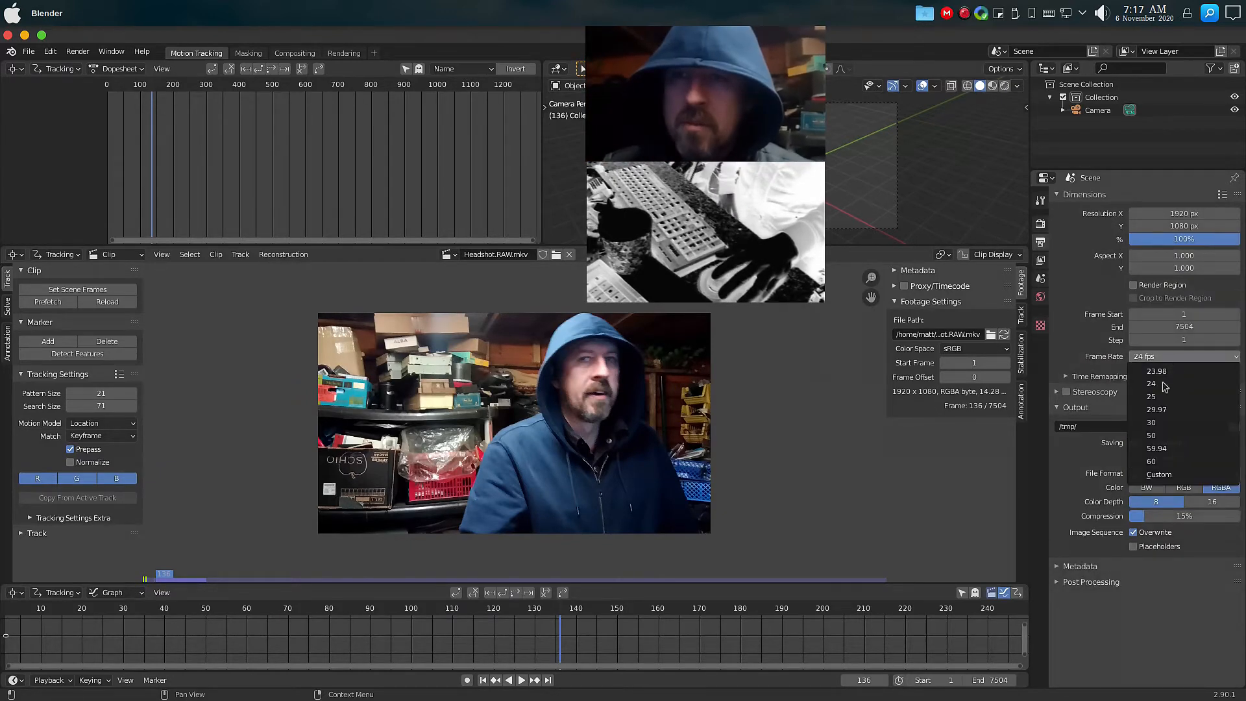
{"action": "left_click", "coordinate": [1165, 384]}
{"action": "left_click", "coordinate": [1169, 358]}
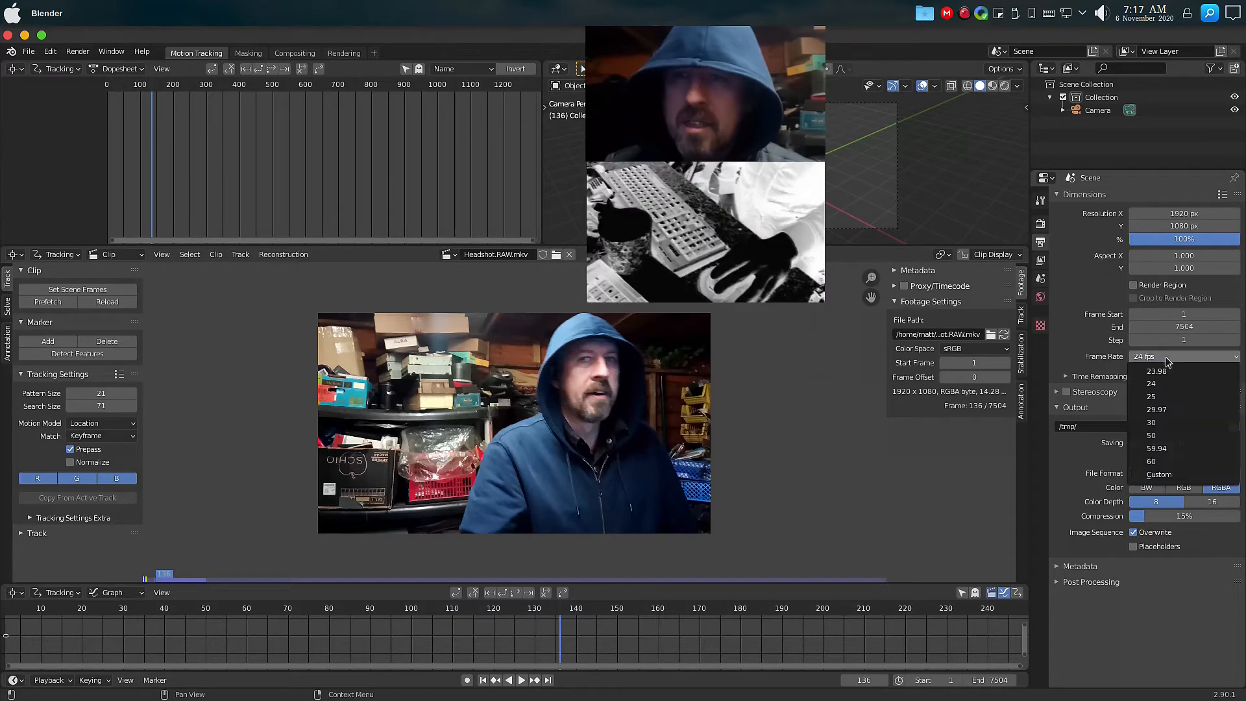
{"action": "left_click", "coordinate": [1161, 477]}
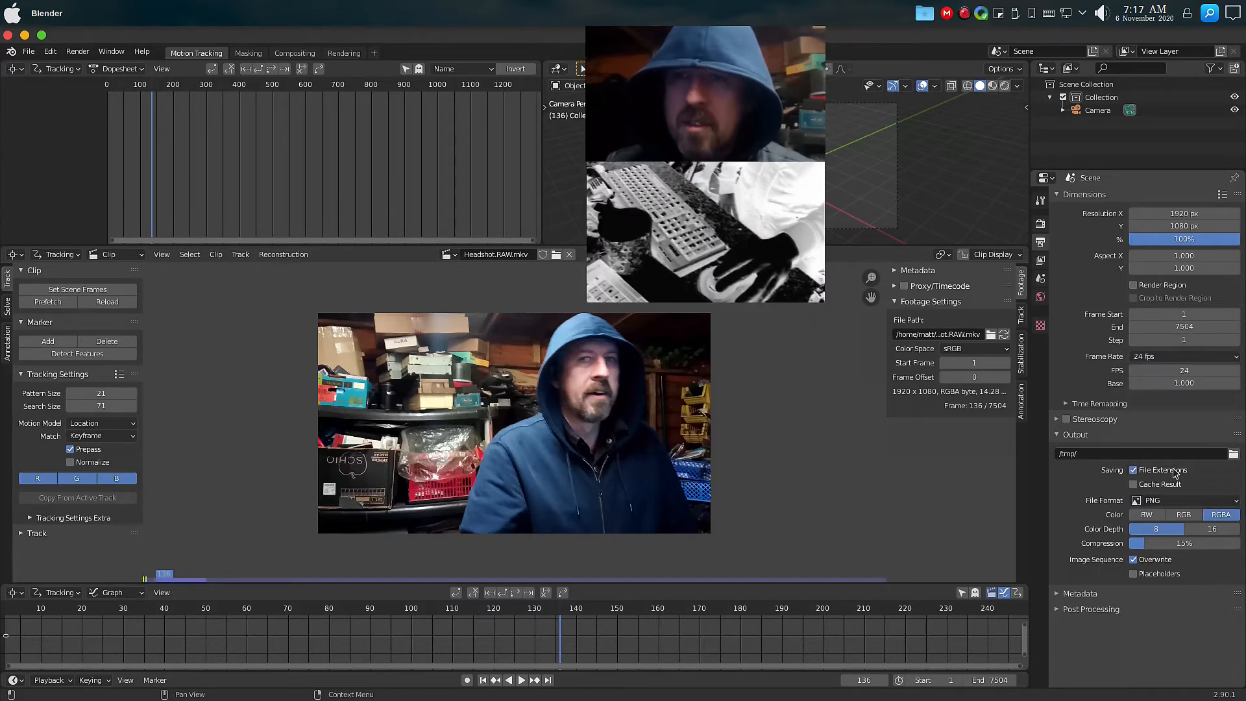
{"action": "left_click", "coordinate": [1174, 370]}
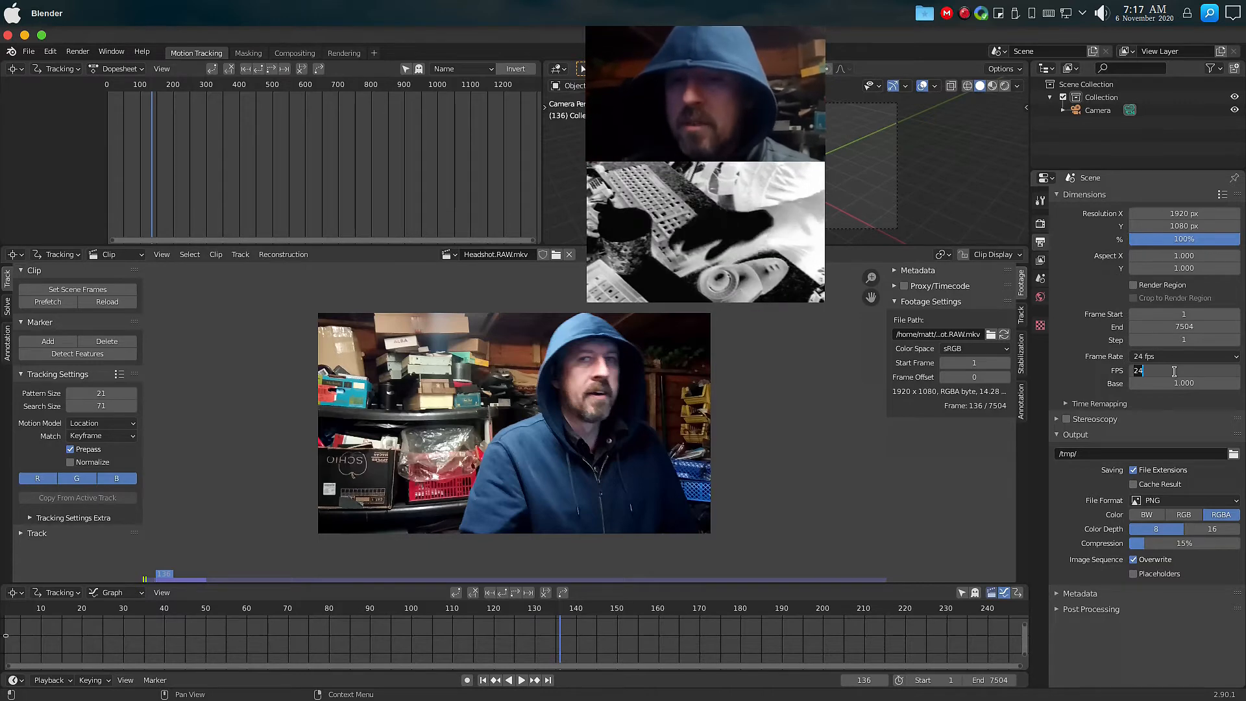
{"action": "type", "text": "14"}
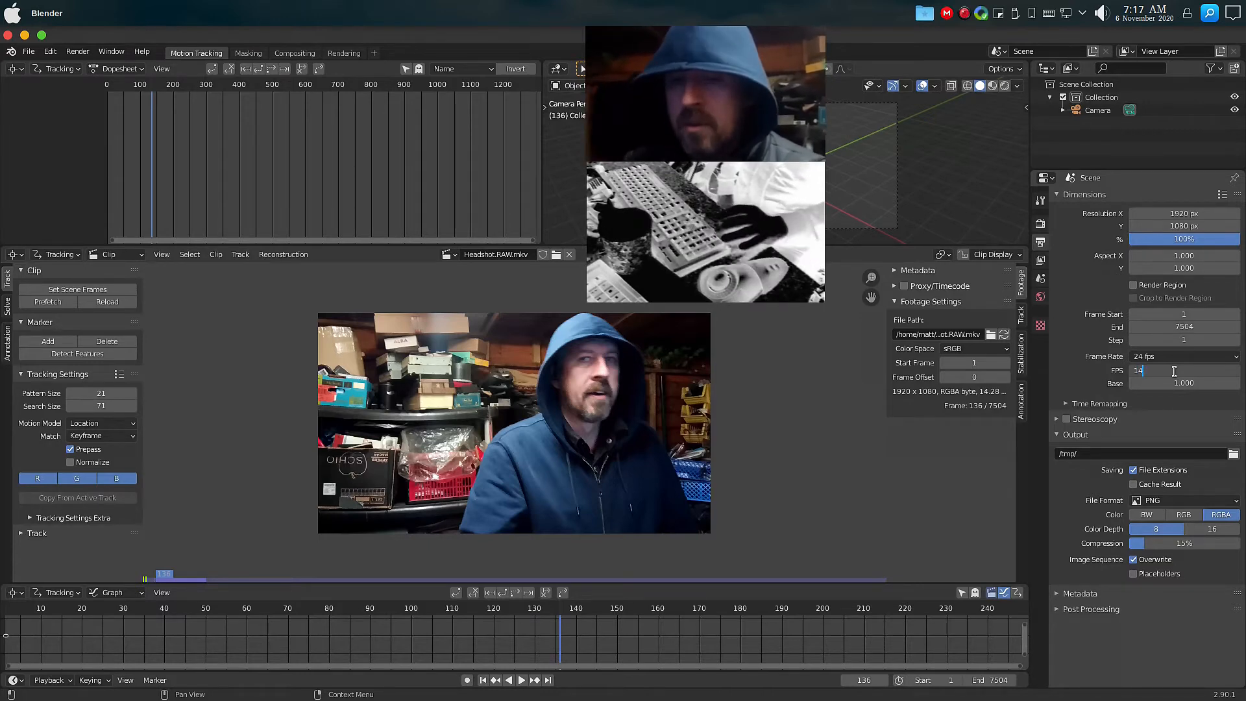
{"action": "type", "text": ".28"}
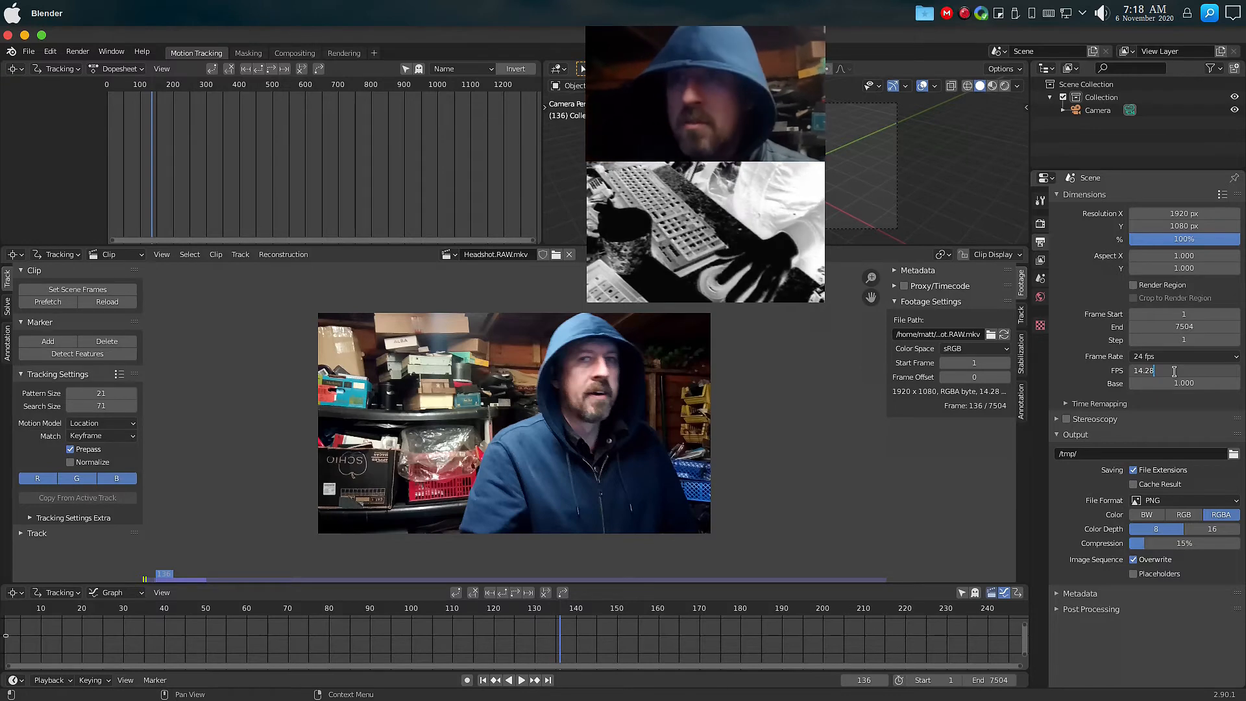
{"action": "key", "text": "Tab"}
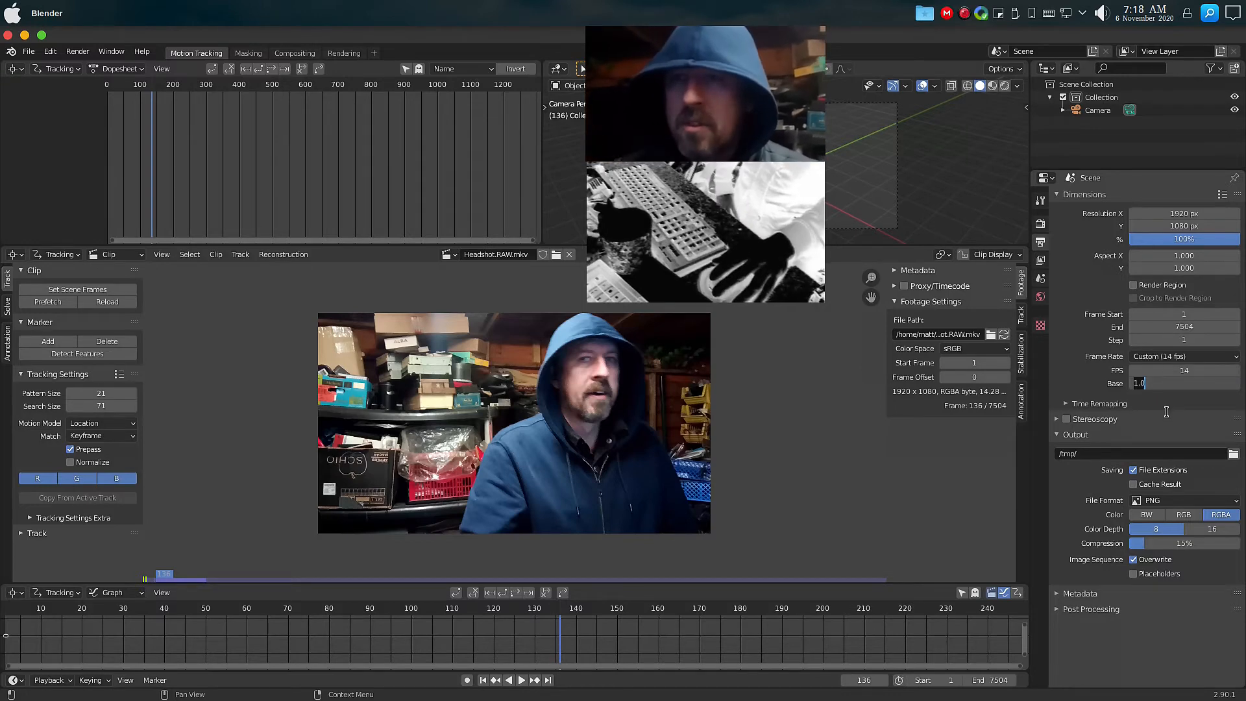
{"action": "key", "text": "Return"}
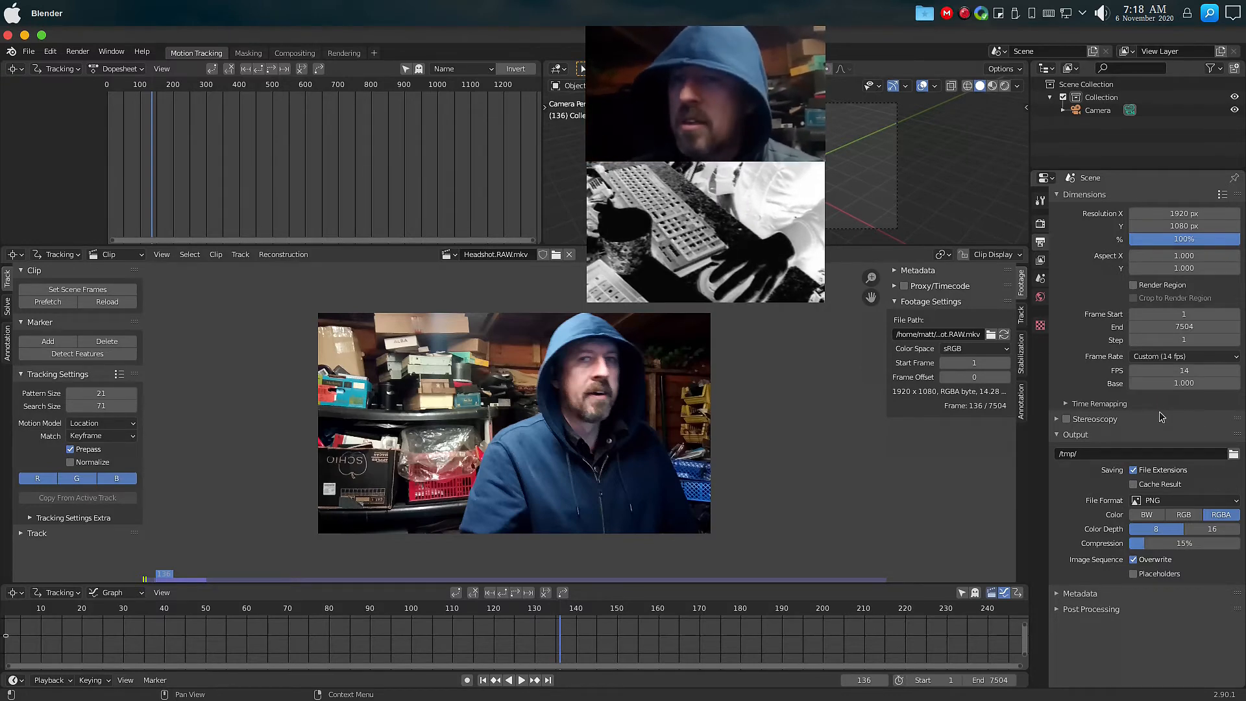
Switch the output file format to FFmpeg video and open the output path browser.
{"action": "left_click", "coordinate": [1183, 503]}
{"action": "left_click", "coordinate": [1192, 578]}
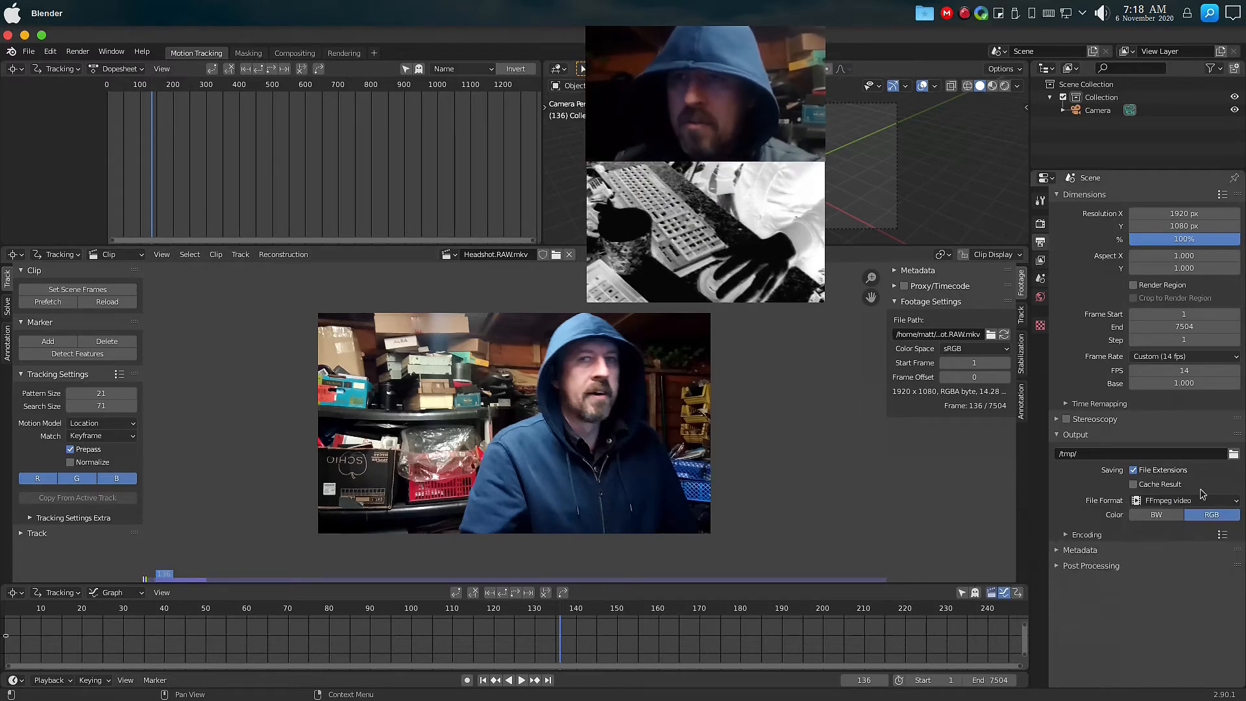
{"action": "left_click", "coordinate": [1234, 453]}
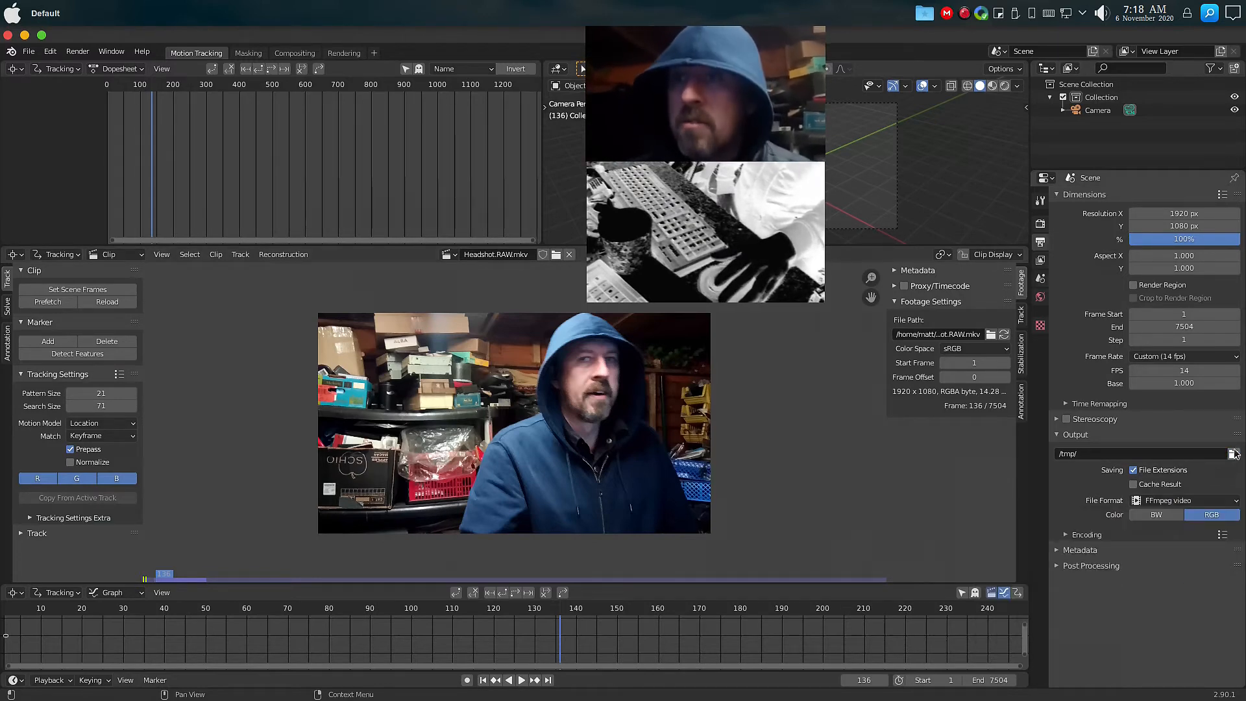
Set the output path to Headshot.Stablised.RAW inside the First_Take-001 folder.
{"action": "double_click", "coordinate": [475, 245]}
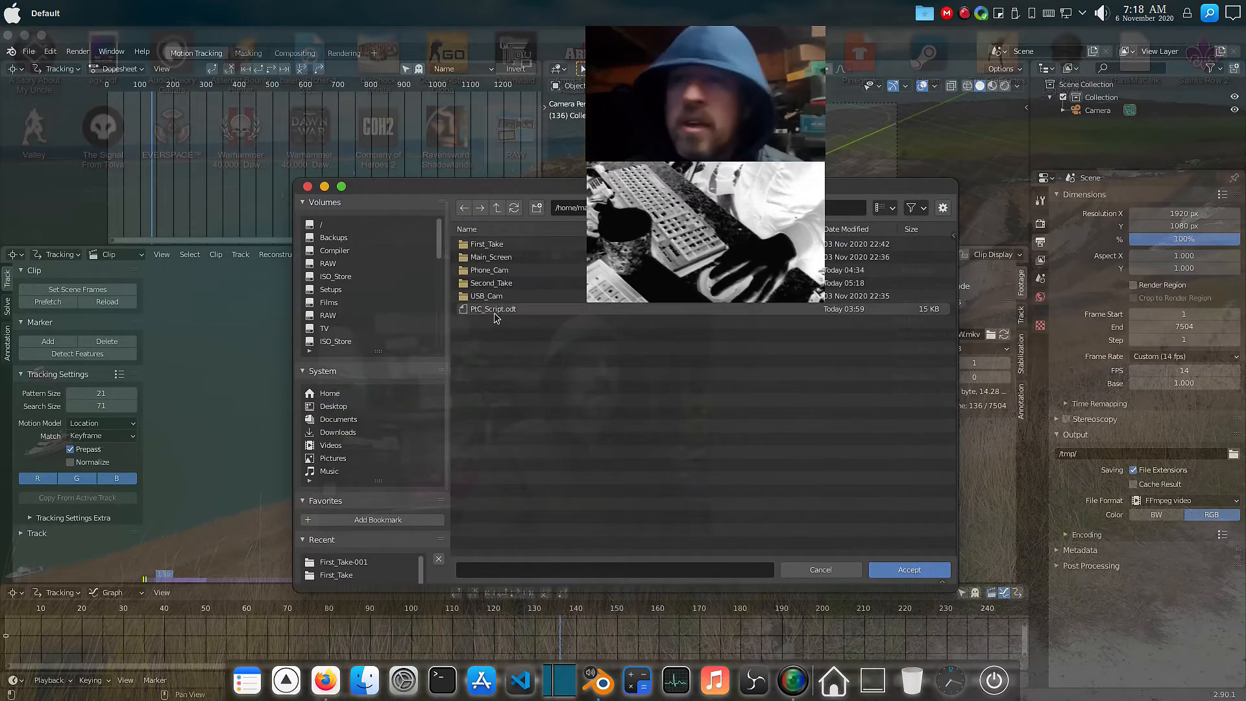
{"action": "left_click", "coordinate": [488, 245]}
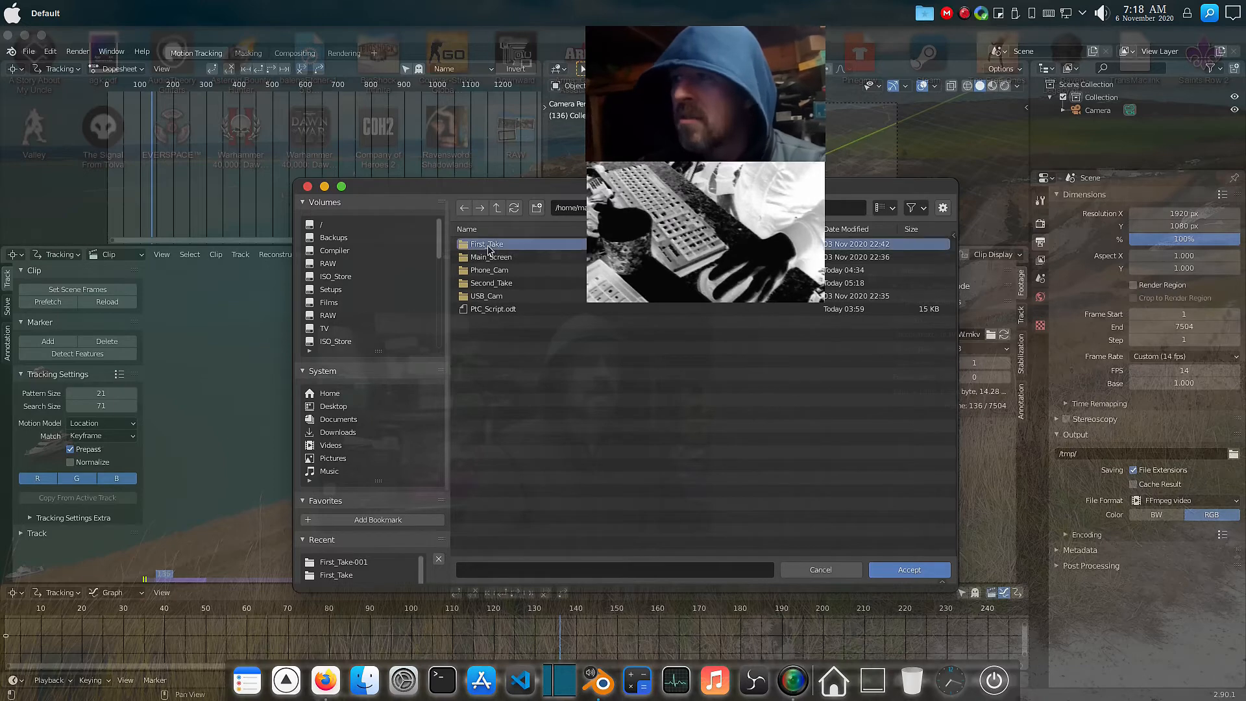
{"action": "double_click", "coordinate": [489, 245]}
{"action": "double_click", "coordinate": [486, 258]}
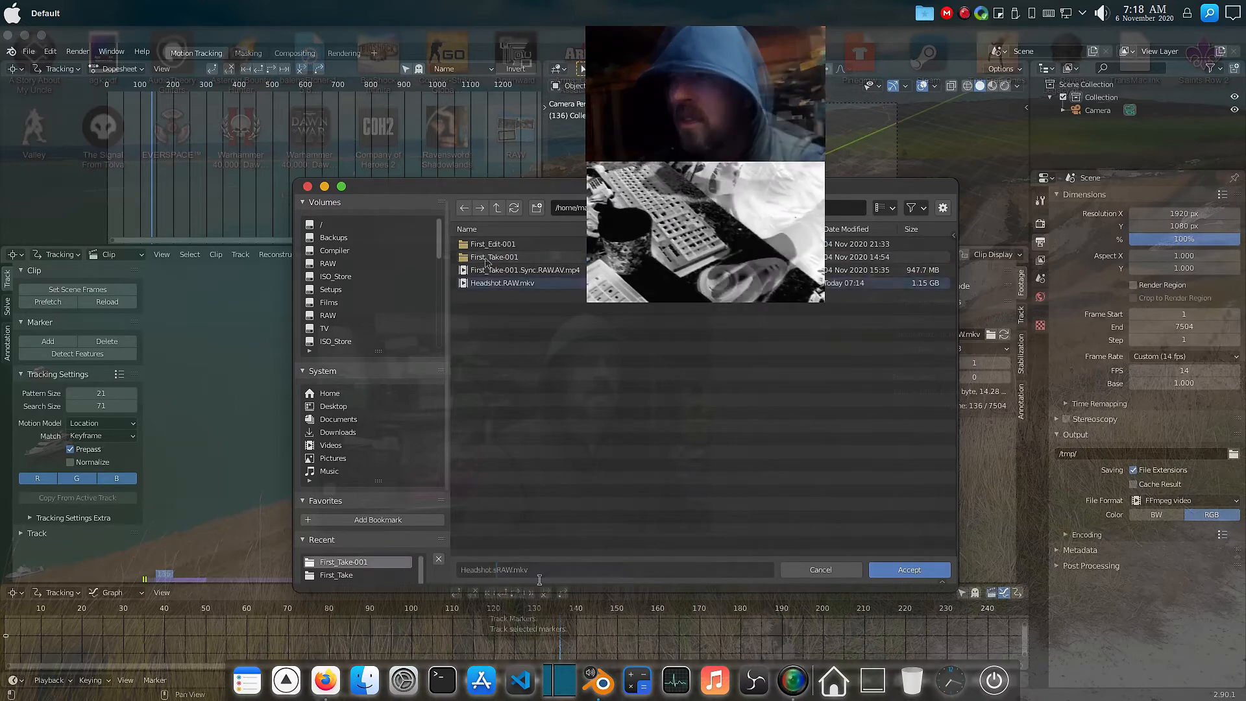
{"action": "type", "text": "Sta"}
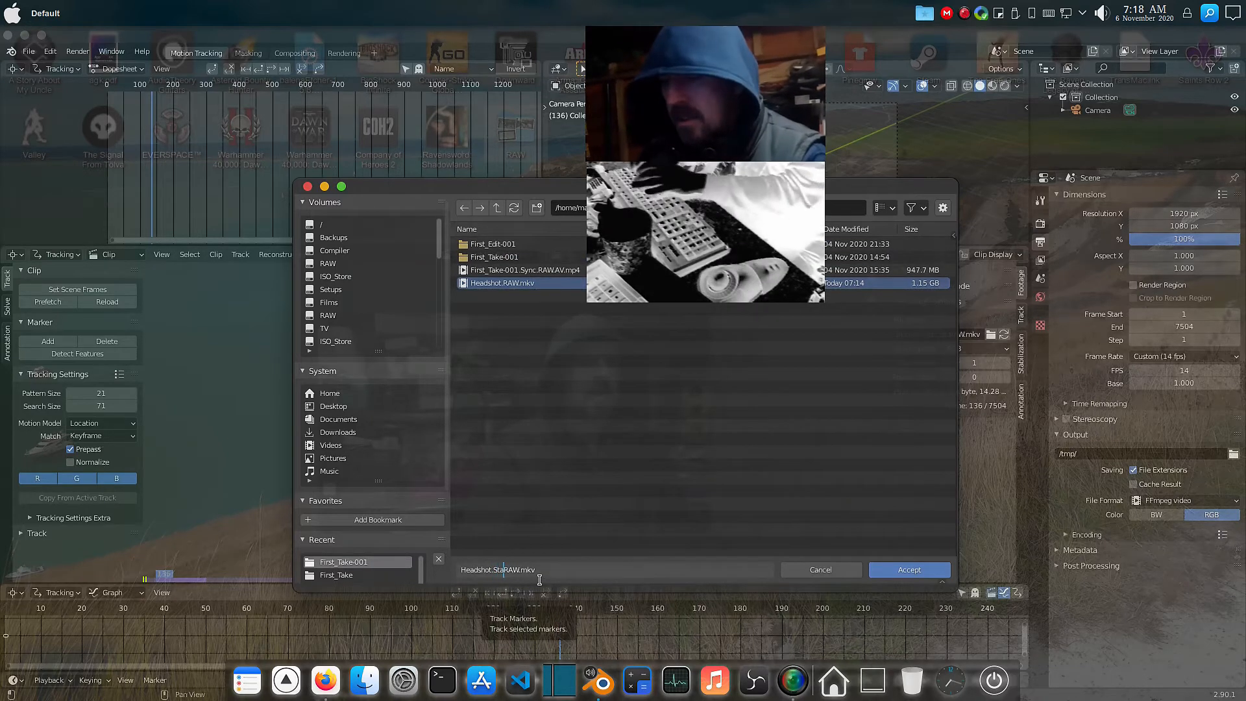
{"action": "type", "text": "blis"}
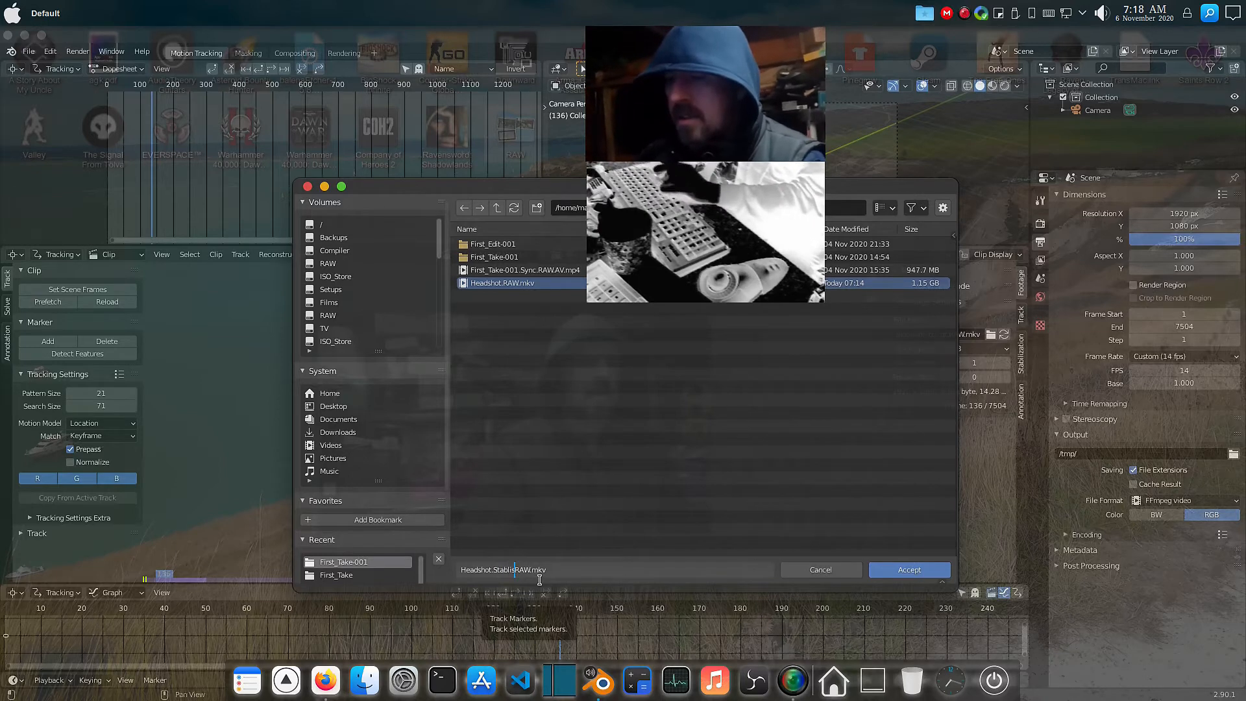
{"action": "type", "text": "ied"}
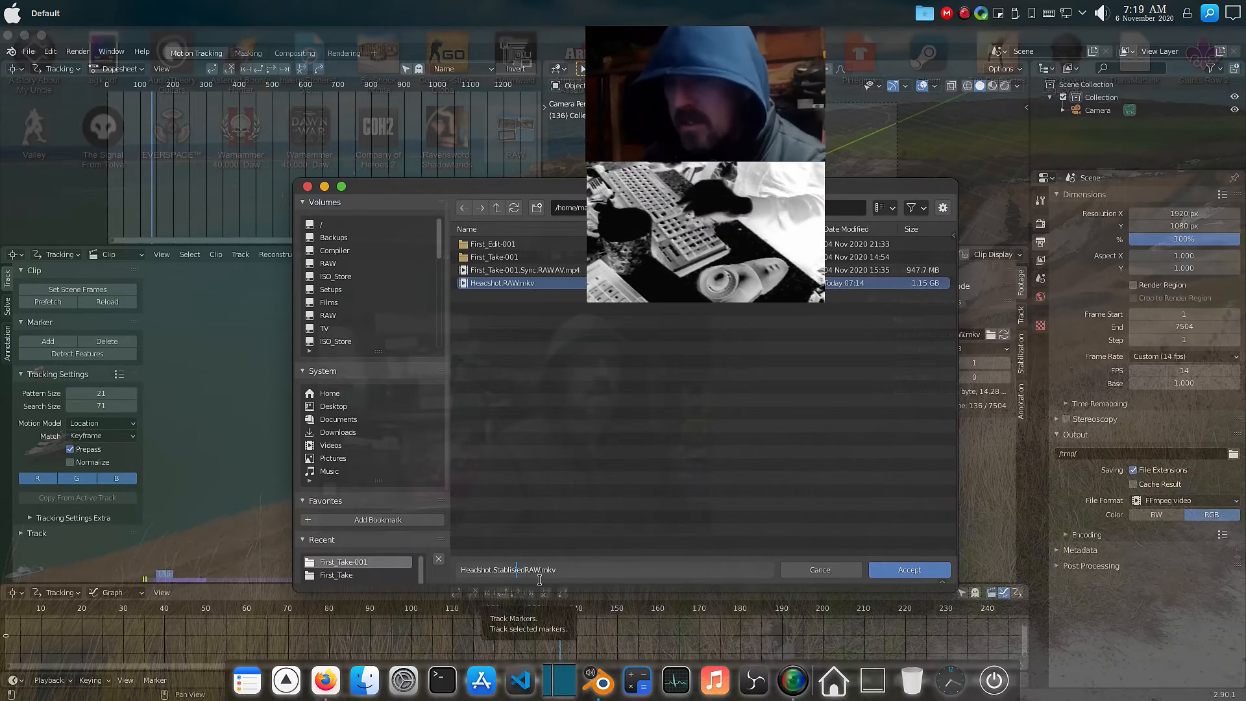
{"action": "key", "text": "BackSpace"}
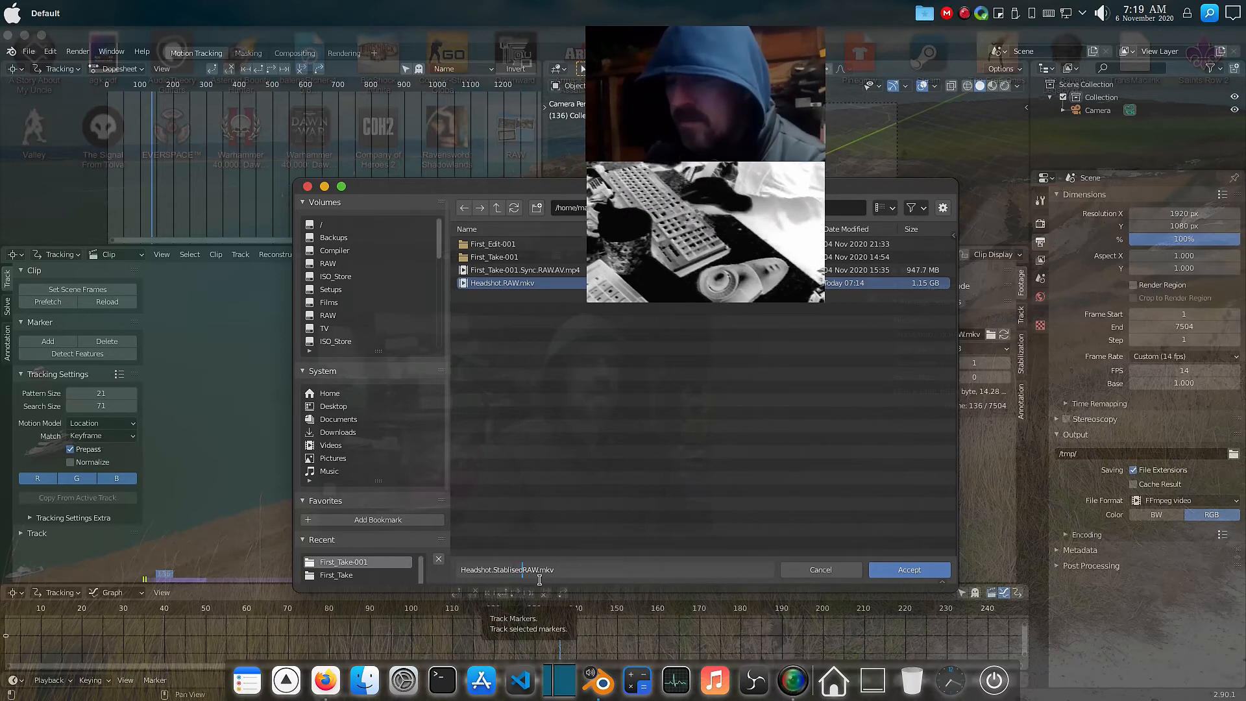
{"action": "type", "text": "."}
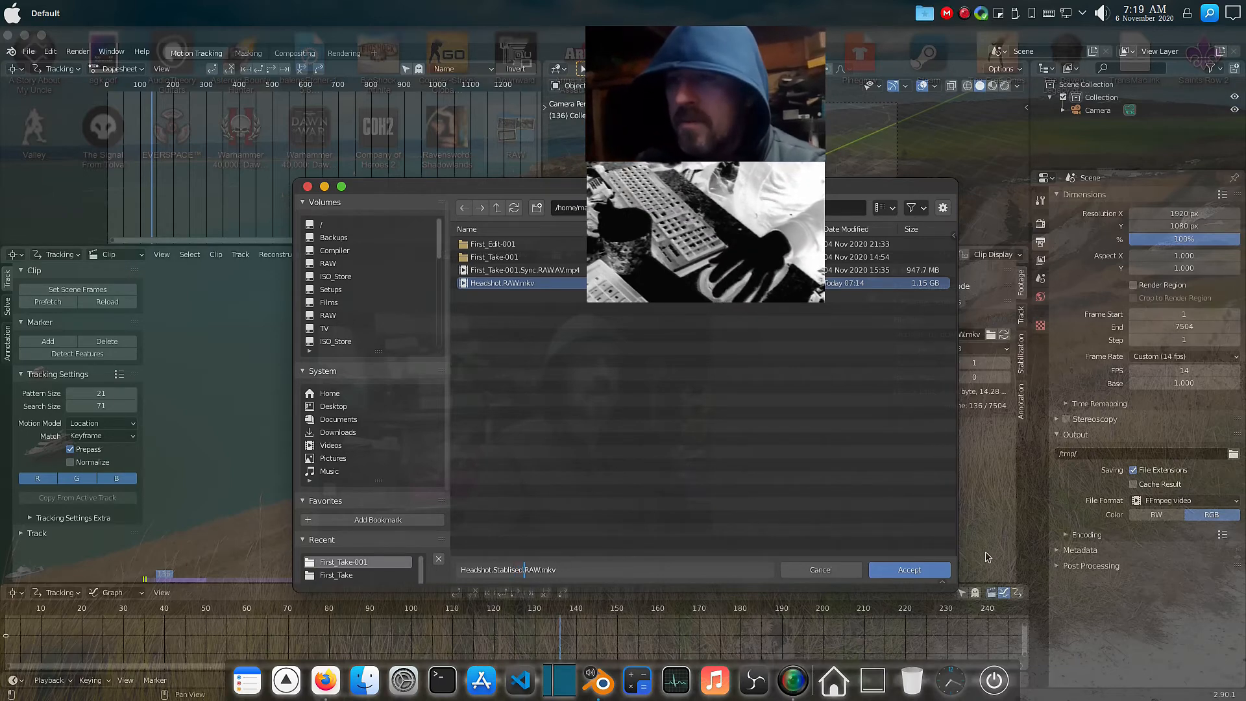
{"action": "left_click", "coordinate": [907, 571]}
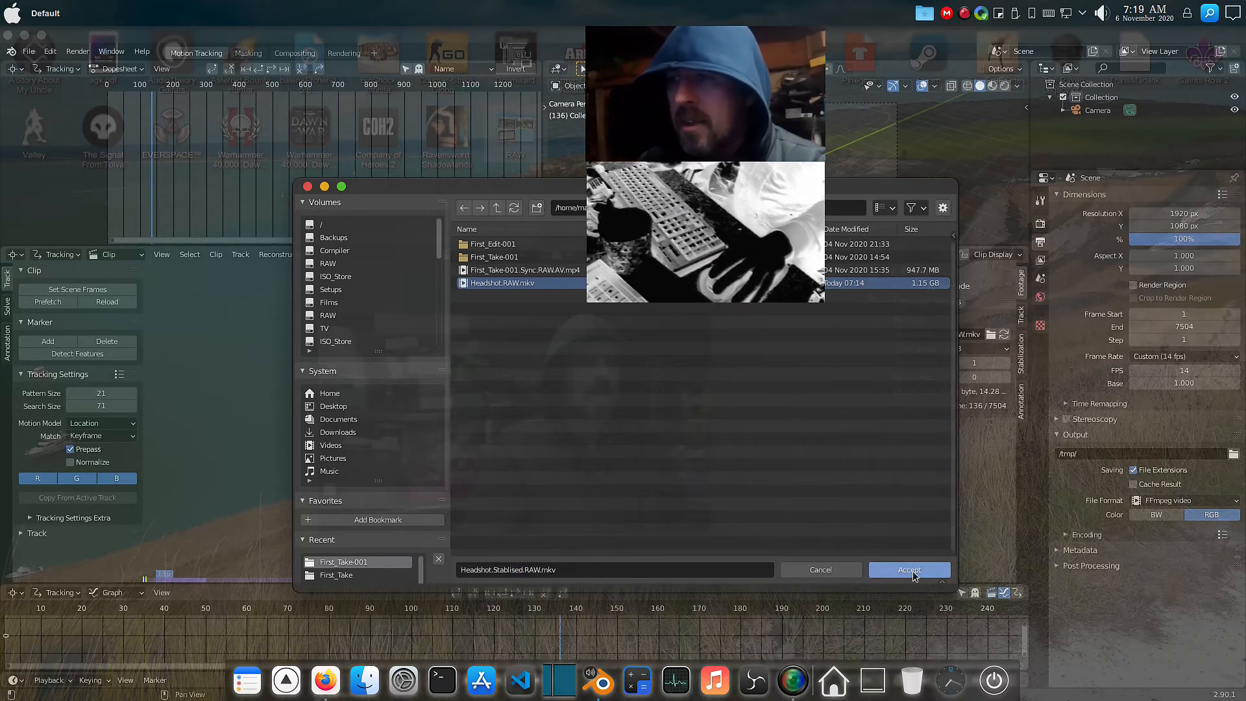
{"action": "double_click", "coordinate": [549, 569]}
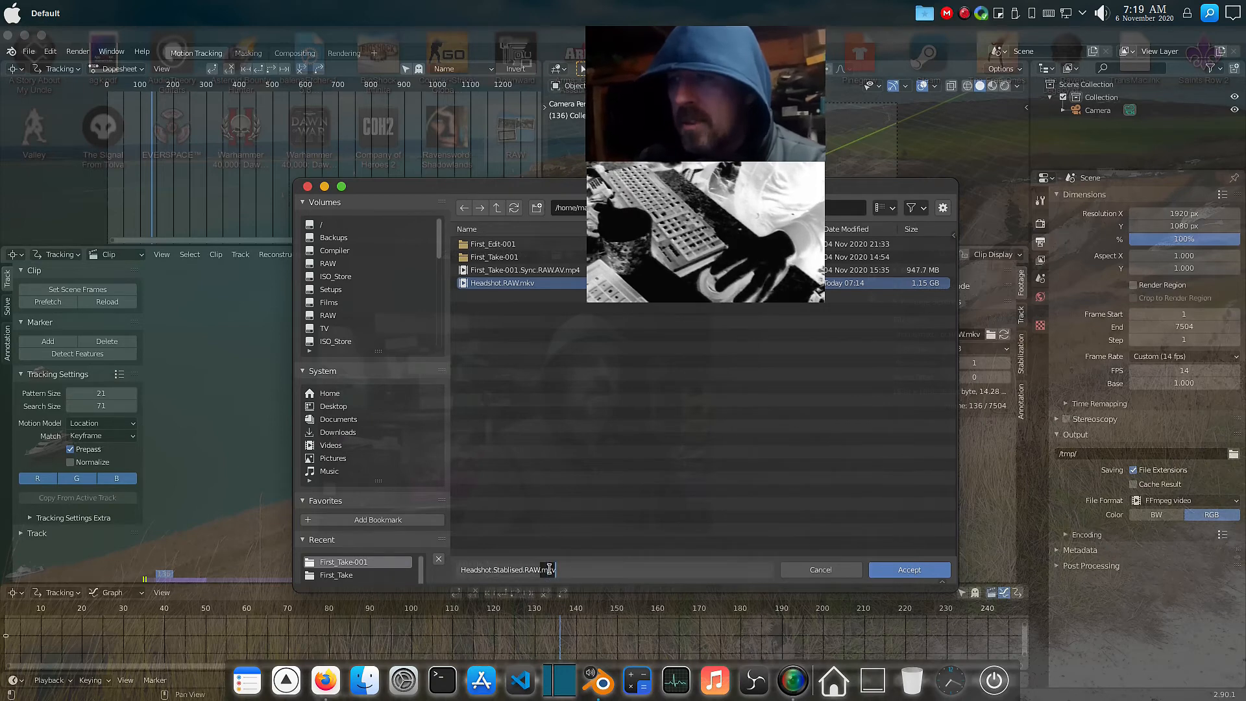
{"action": "key", "text": "BackSpace"}
{"action": "key", "text": "BackSpace"}
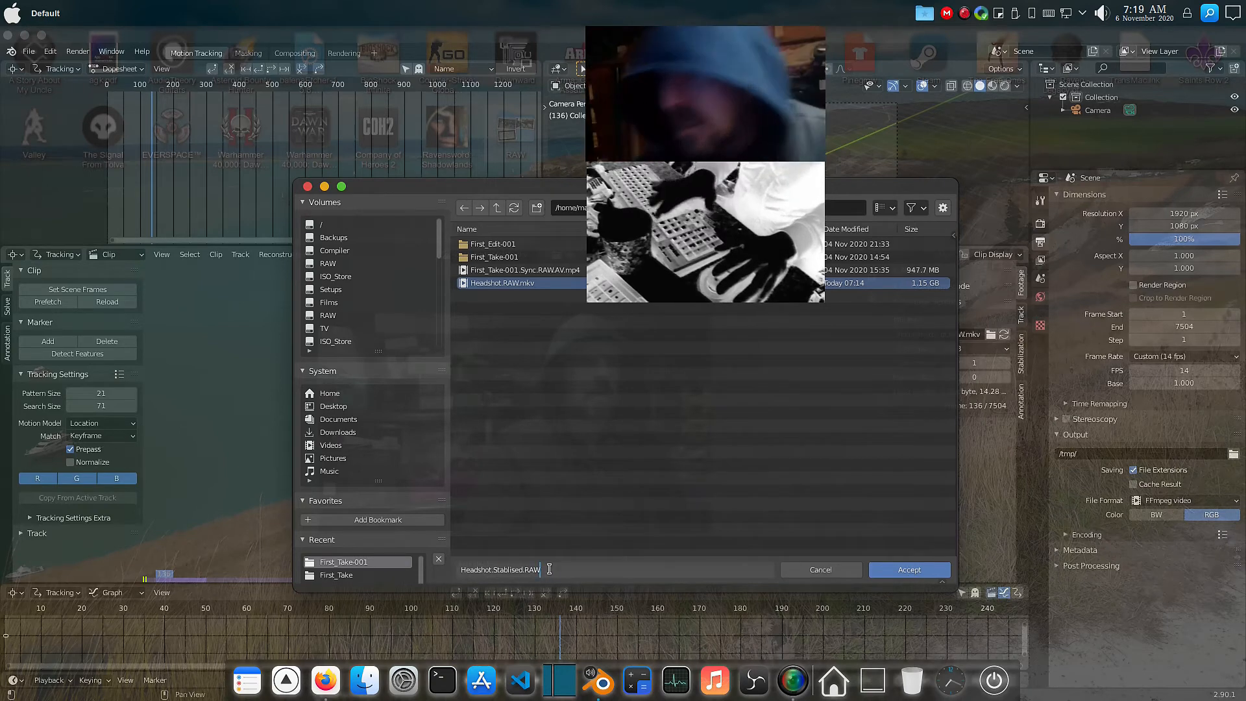
{"action": "left_click", "coordinate": [915, 569]}
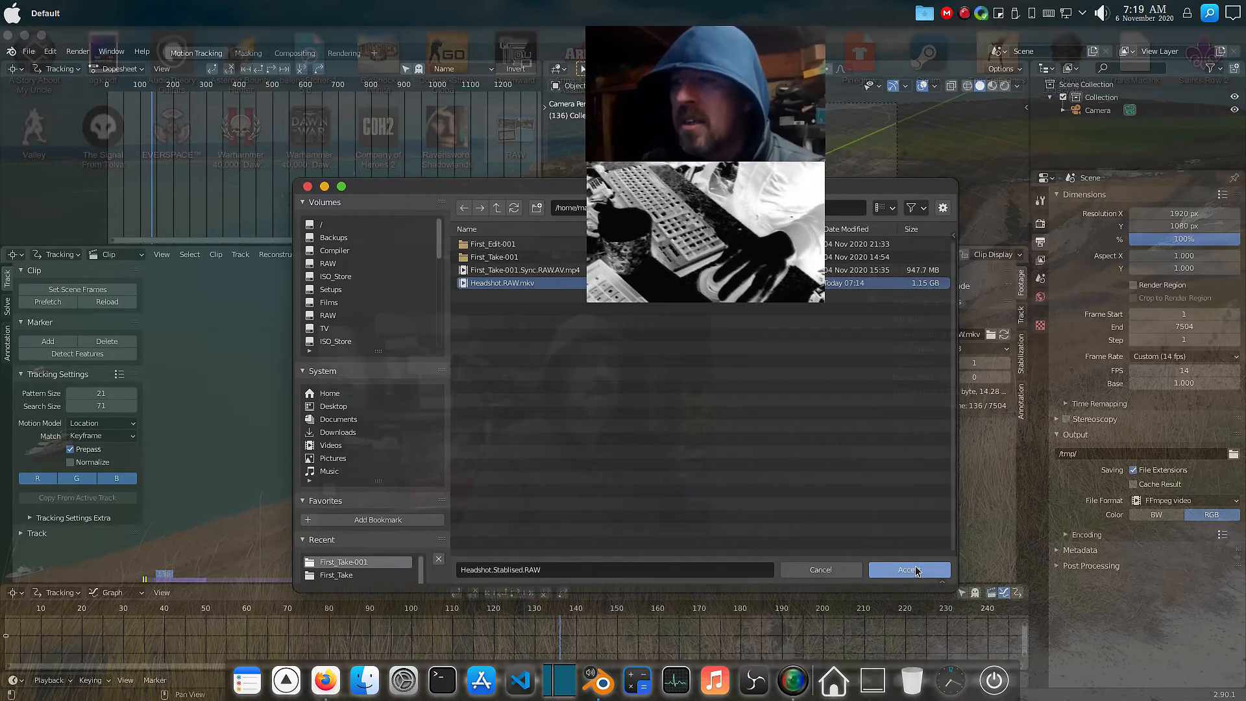
{"action": "left_click", "coordinate": [551, 570]}
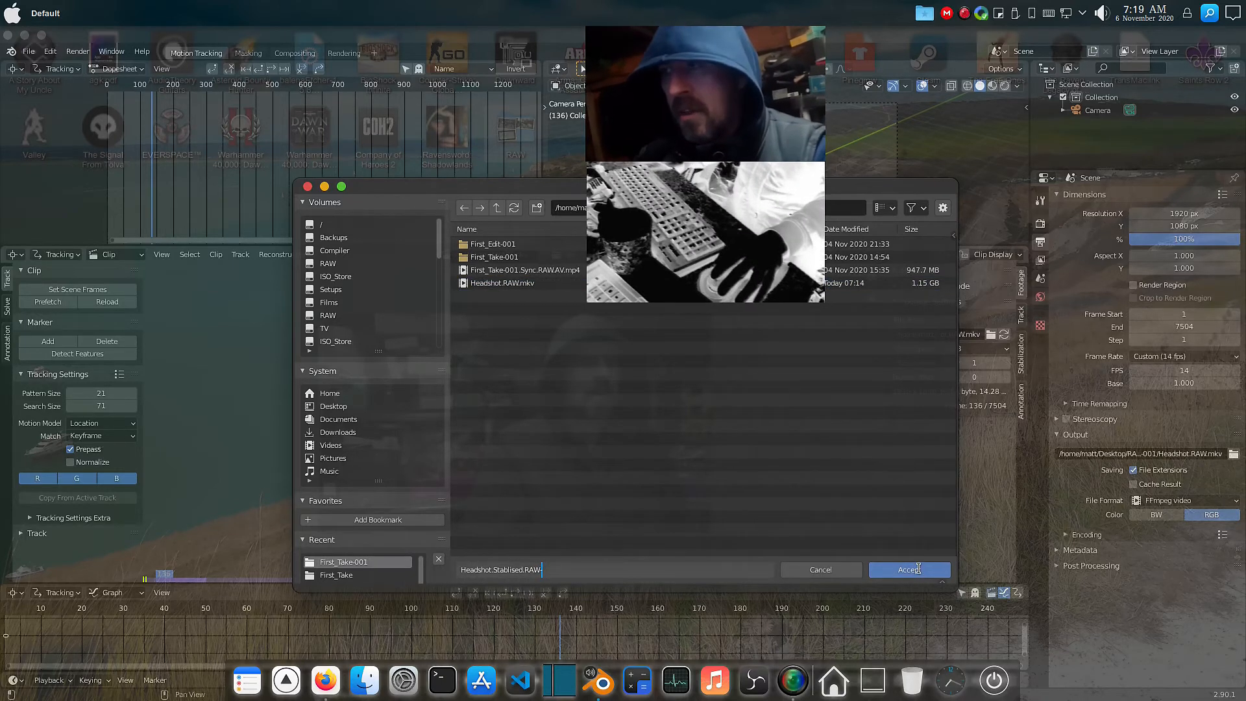
{"action": "left_click", "coordinate": [917, 569]}
{"action": "left_click", "coordinate": [918, 569]}
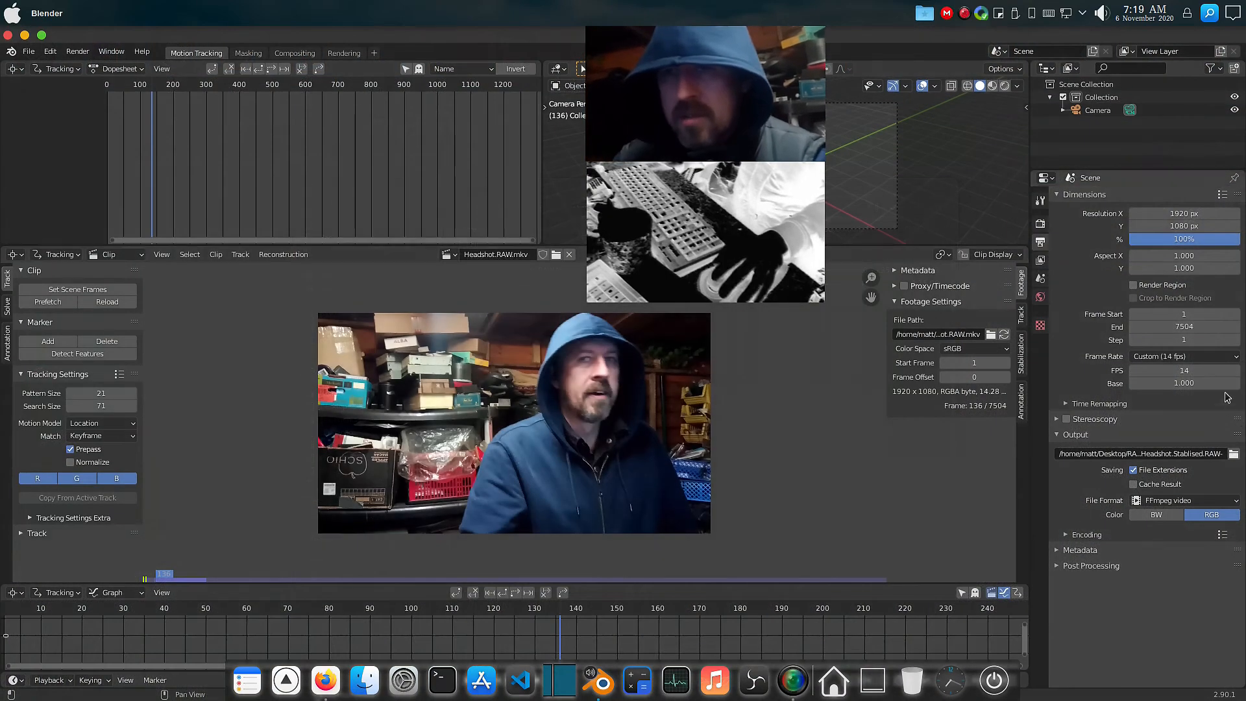
Set the video encoding's output quality to Lossless and encoding speed to Realtime.
{"action": "left_click", "coordinate": [1078, 536]}
{"action": "left_click", "coordinate": [1181, 627]}
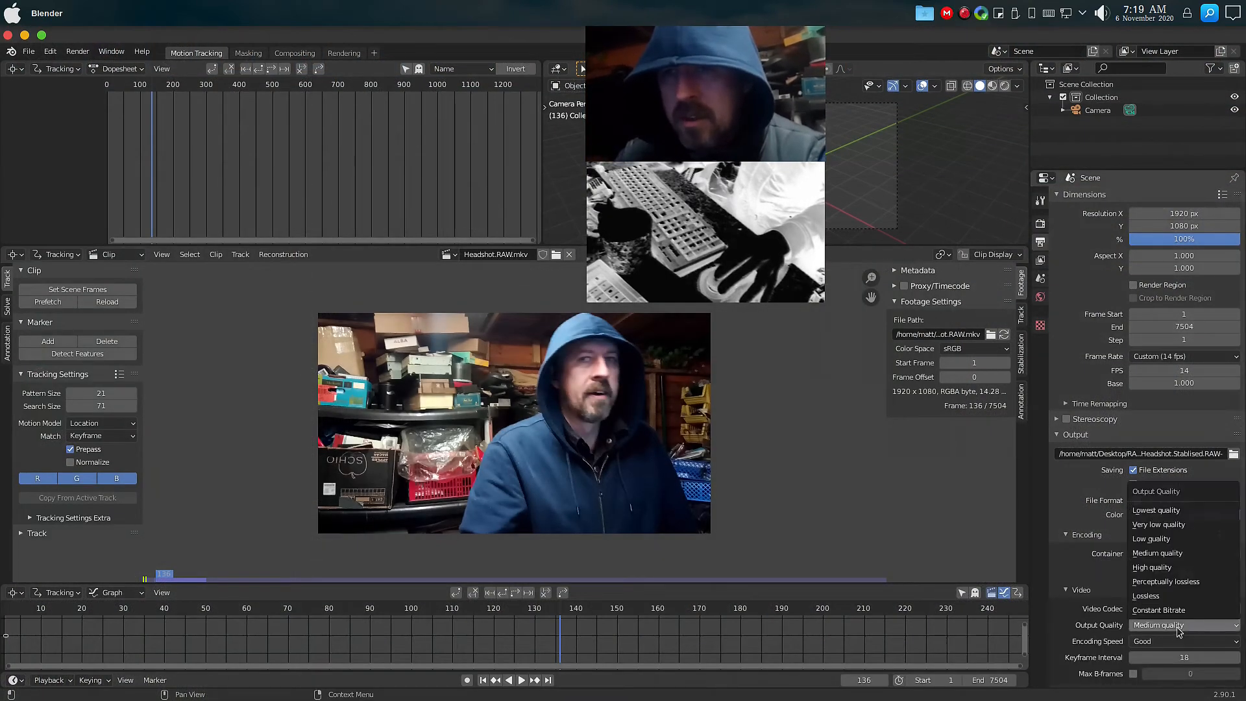
{"action": "left_click", "coordinate": [1169, 597]}
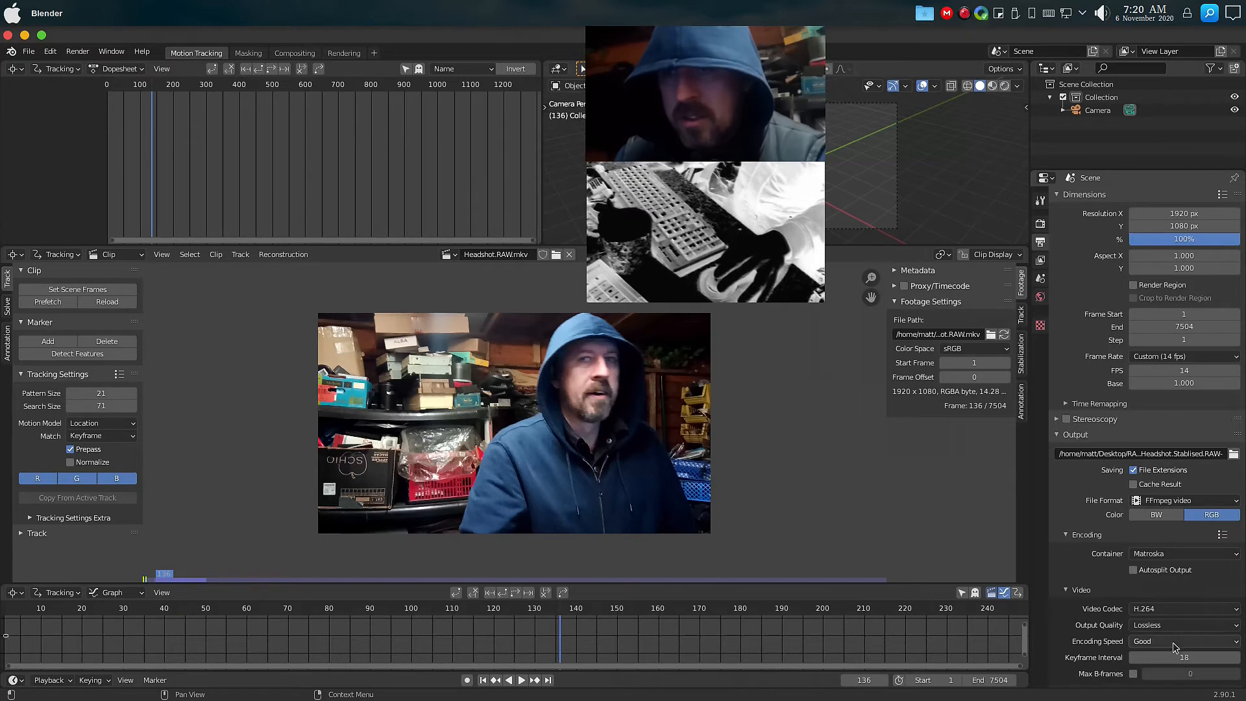
{"action": "left_click", "coordinate": [1174, 646]}
{"action": "left_click", "coordinate": [1179, 607]}
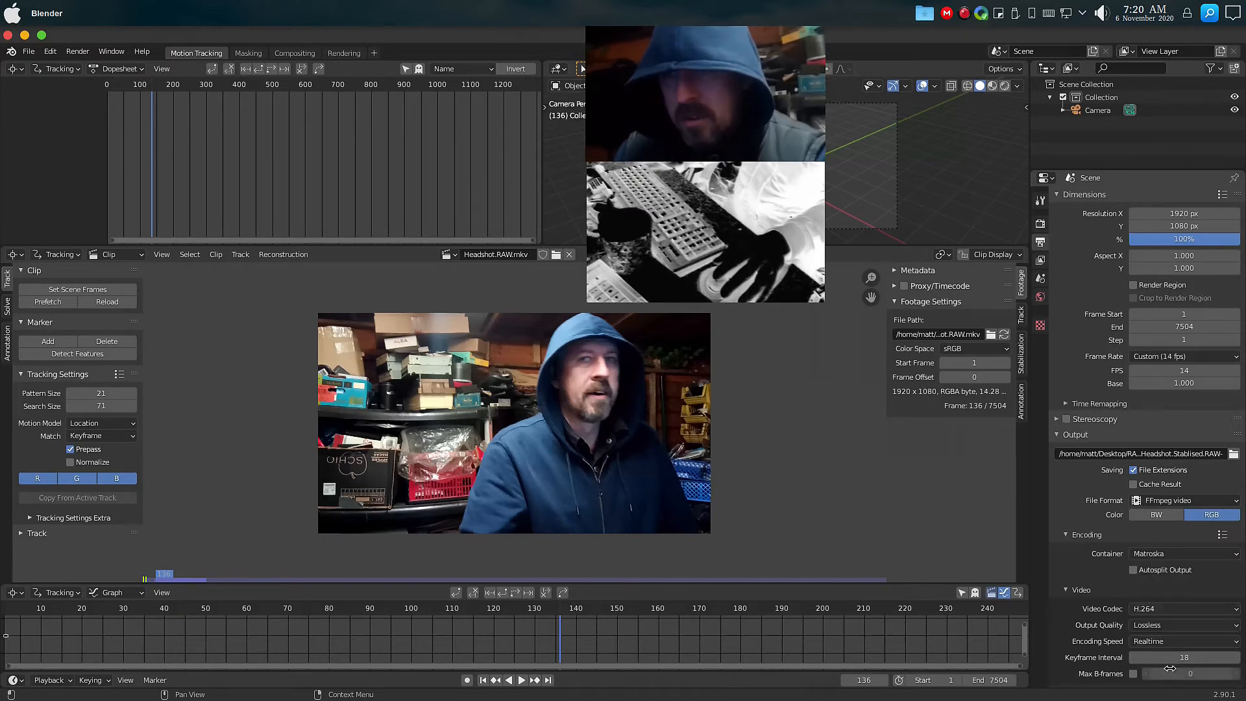
{"action": "scroll", "coordinate": [1122, 547], "scroll_direction": "down", "scroll_amount": 3}
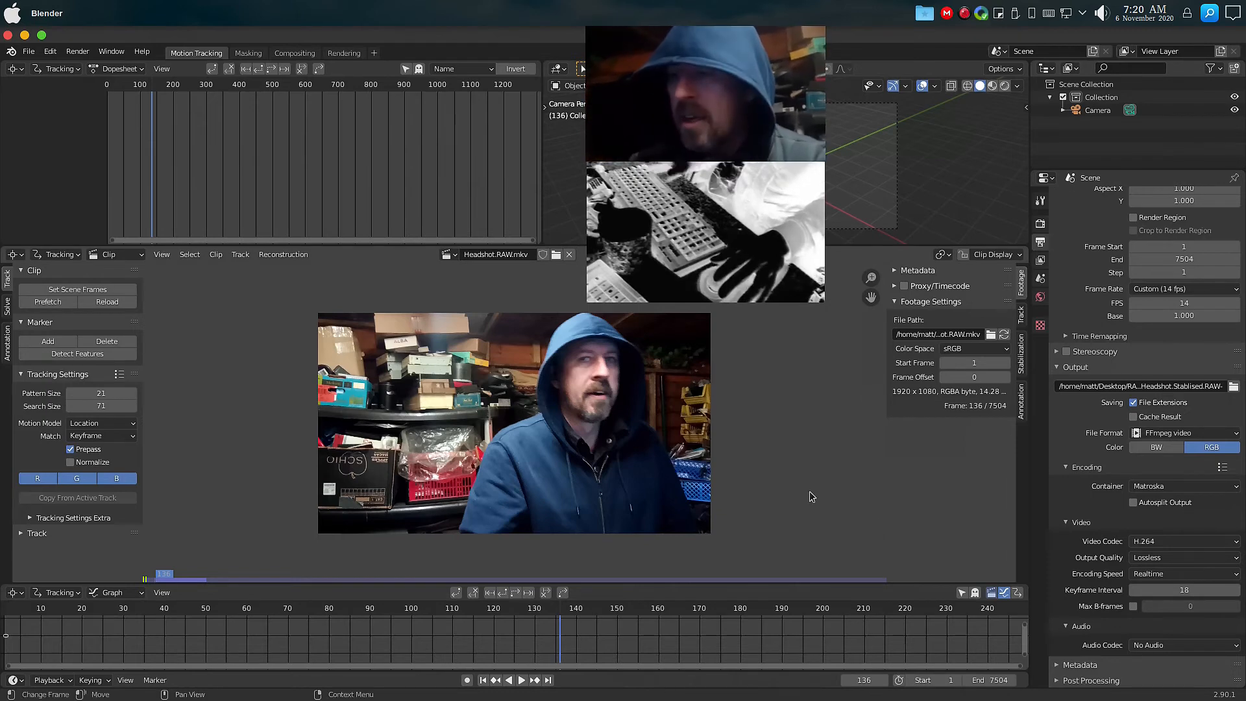
Save the Blender file as Headshot.blend.
{"action": "key", "text": "ctrl+s"}
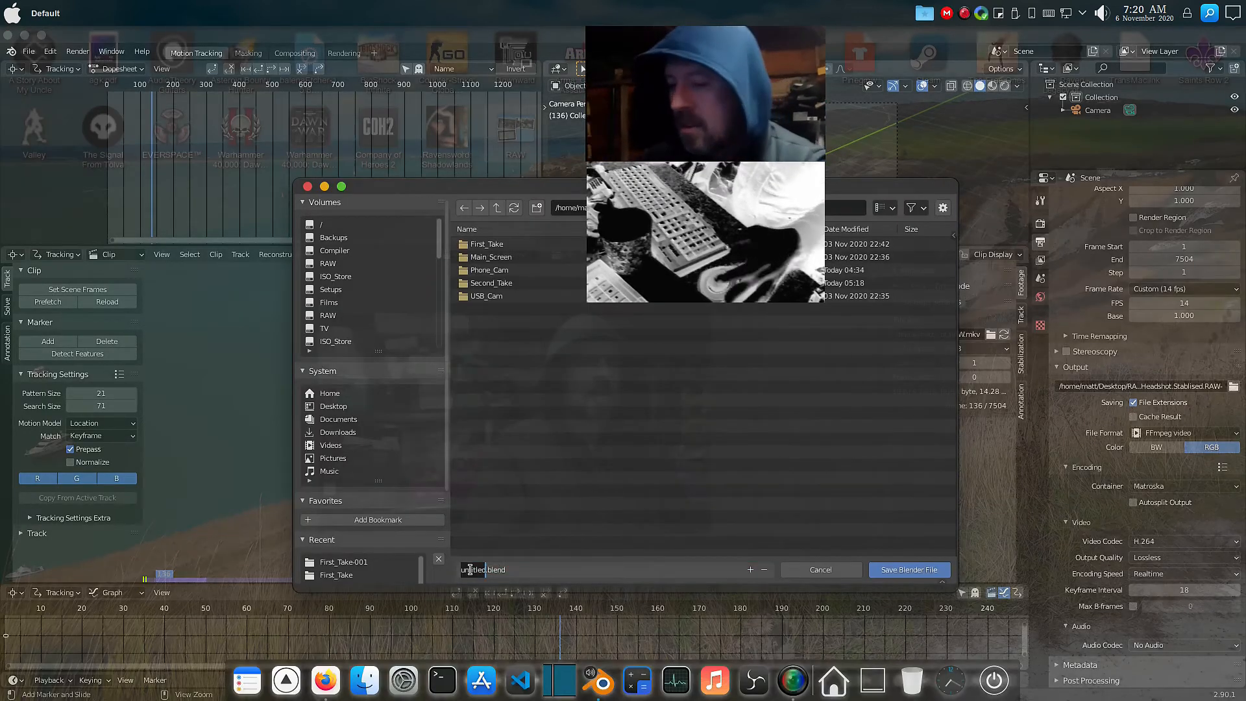
{"action": "type", "text": "He"}
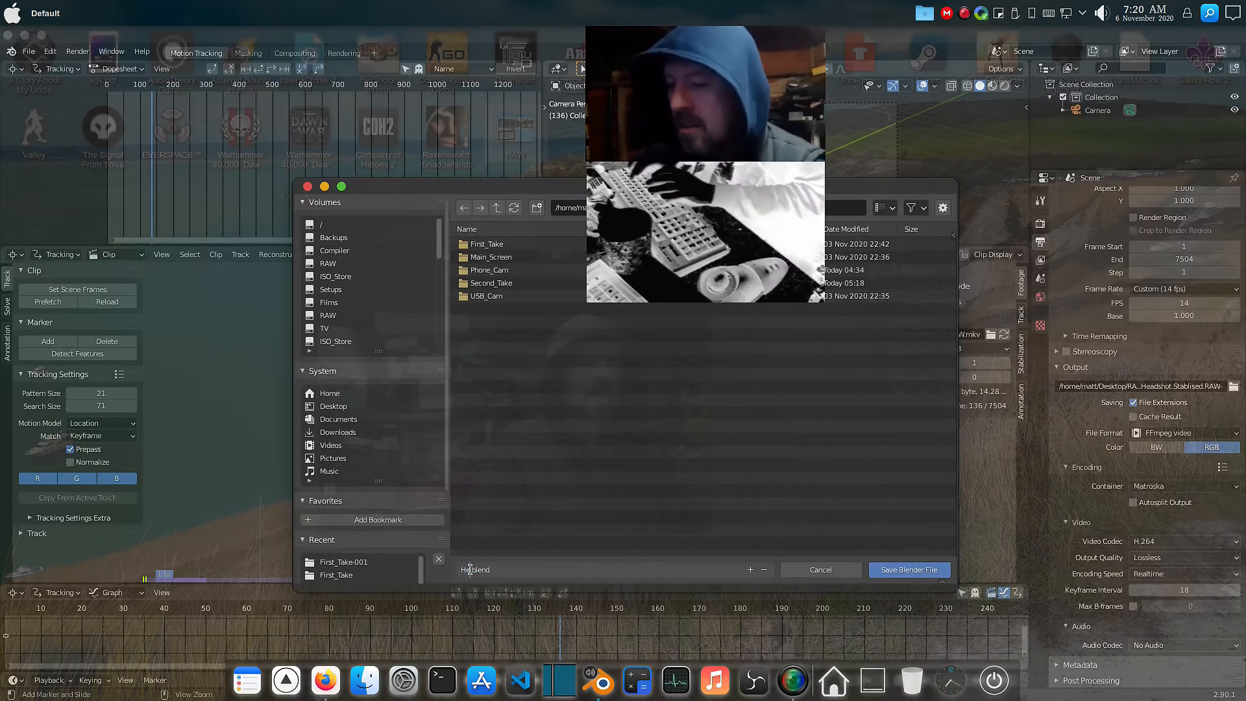
{"action": "type", "text": "adsh"}
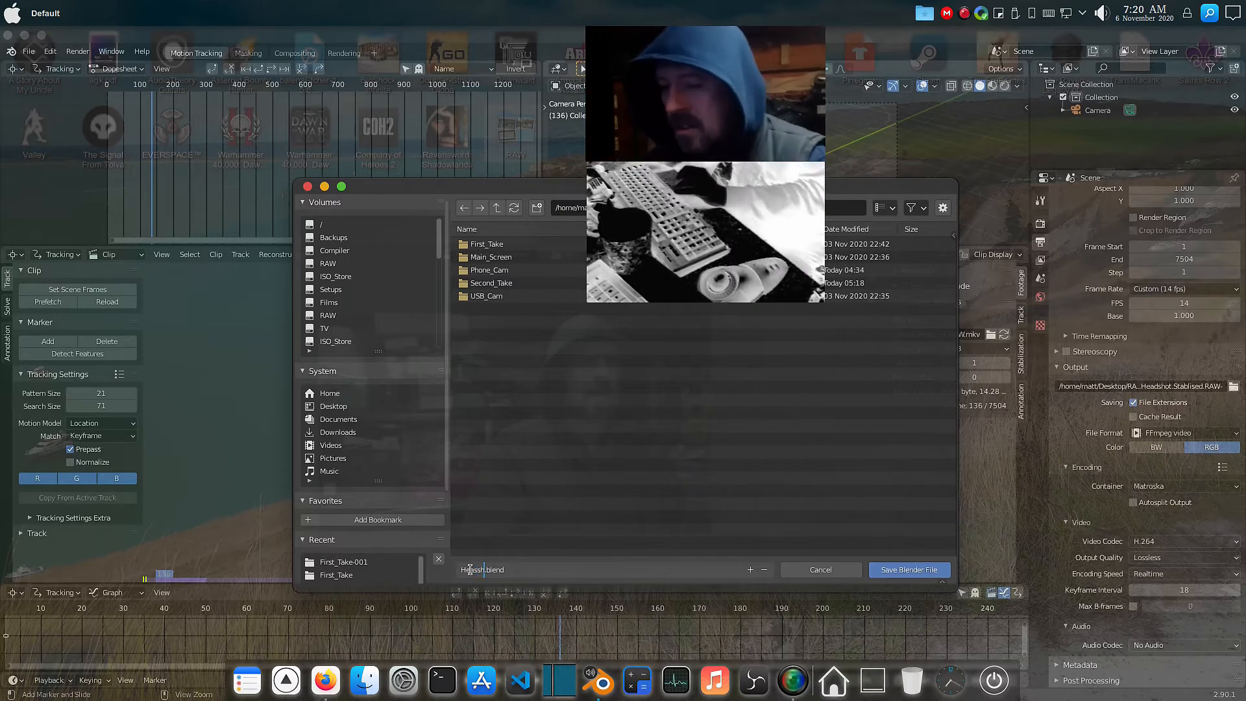
{"action": "key", "text": "BackSpace"}
{"action": "key", "text": "BackSpace"}
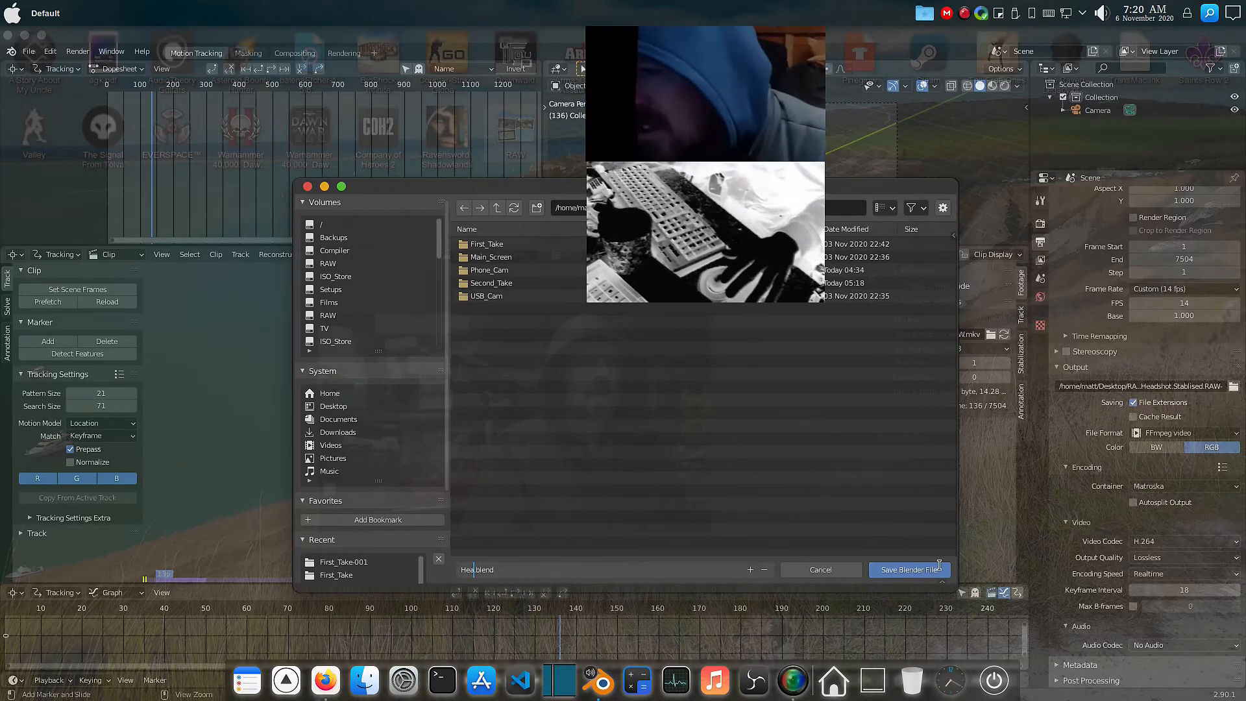
{"action": "type", "text": "adshot"}
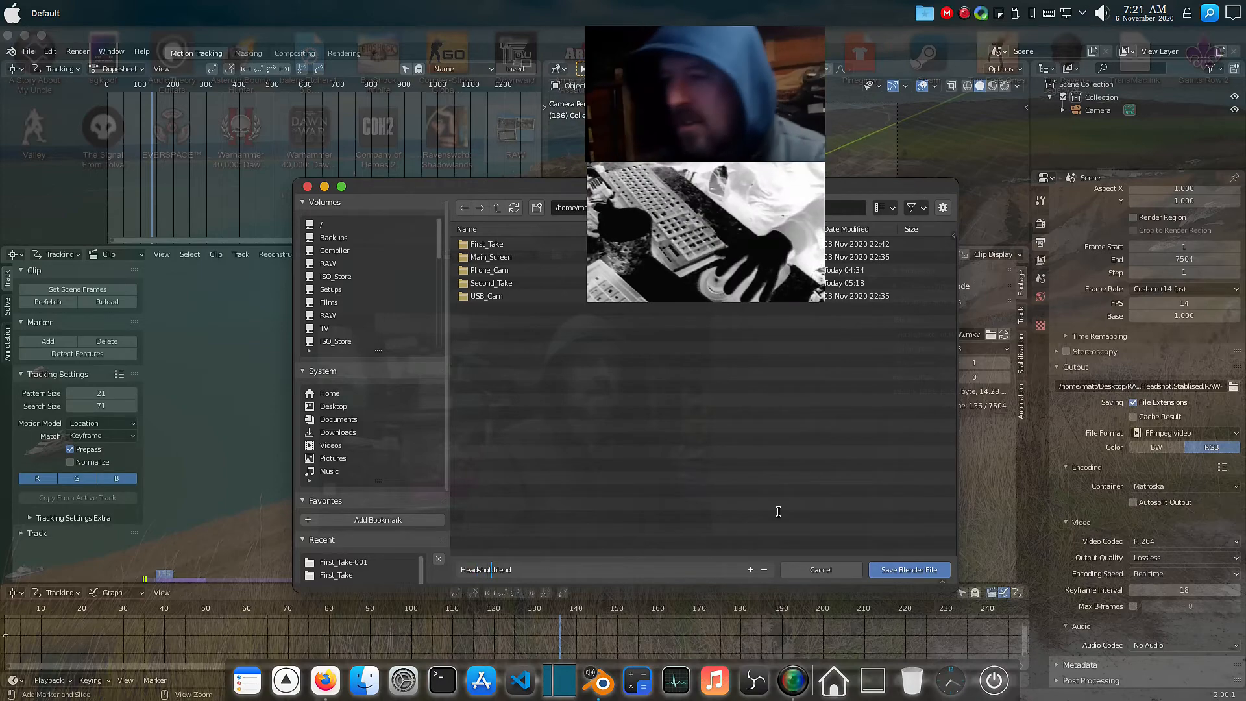
{"action": "key", "text": "Return"}
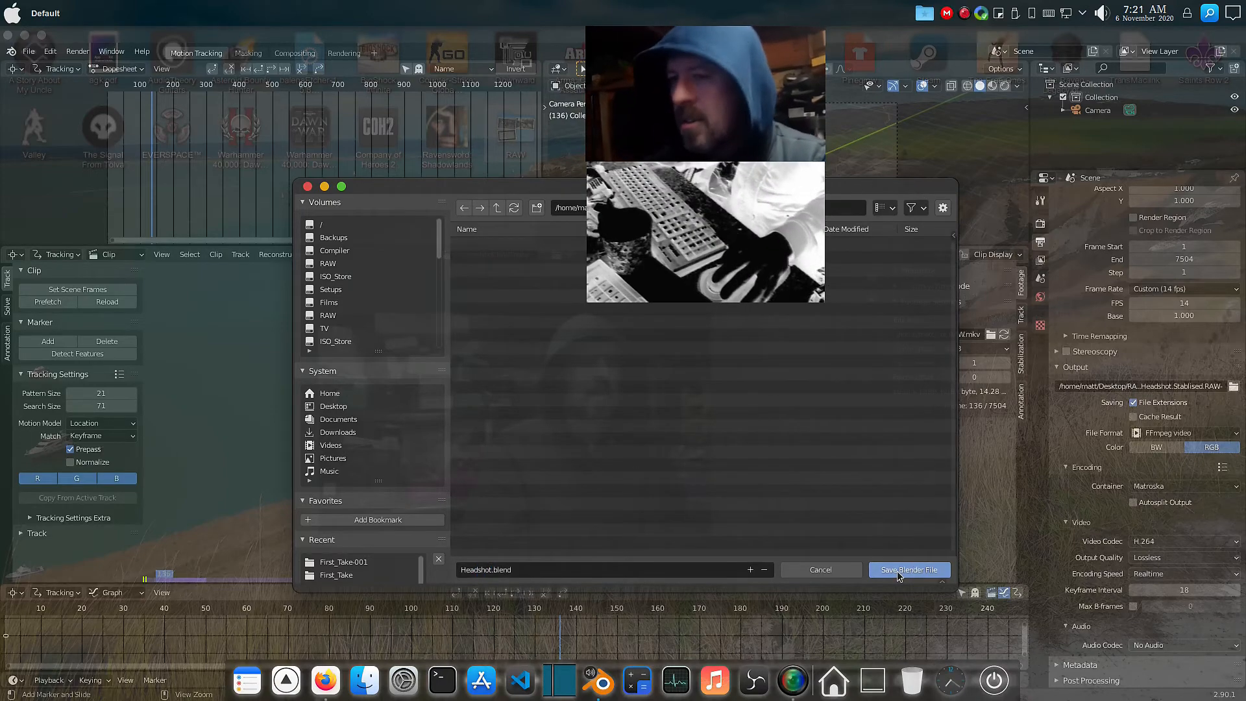
{"action": "left_click", "coordinate": [912, 569]}
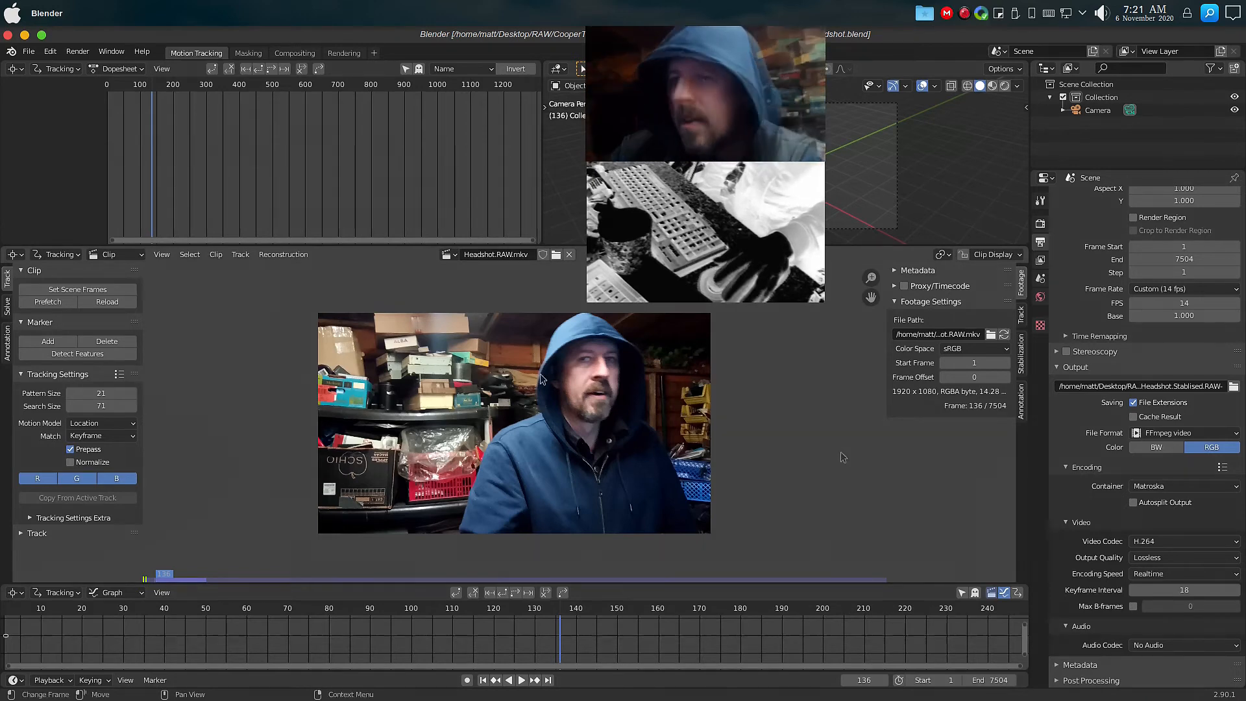
Add a tracking marker on the nose at frame 136 and lock the clip view to the selection.
{"action": "left_click", "coordinate": [605, 373], "text": "ctrl"}
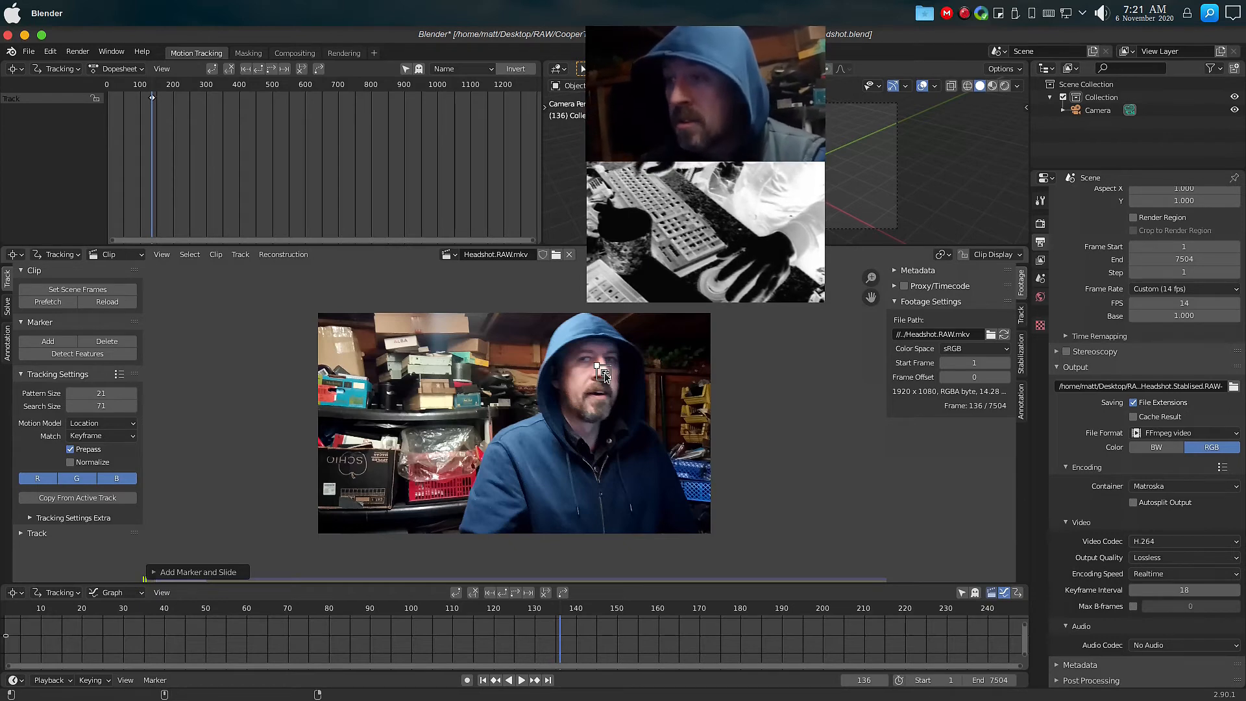
{"action": "left_click", "coordinate": [604, 373], "text": "ctrl"}
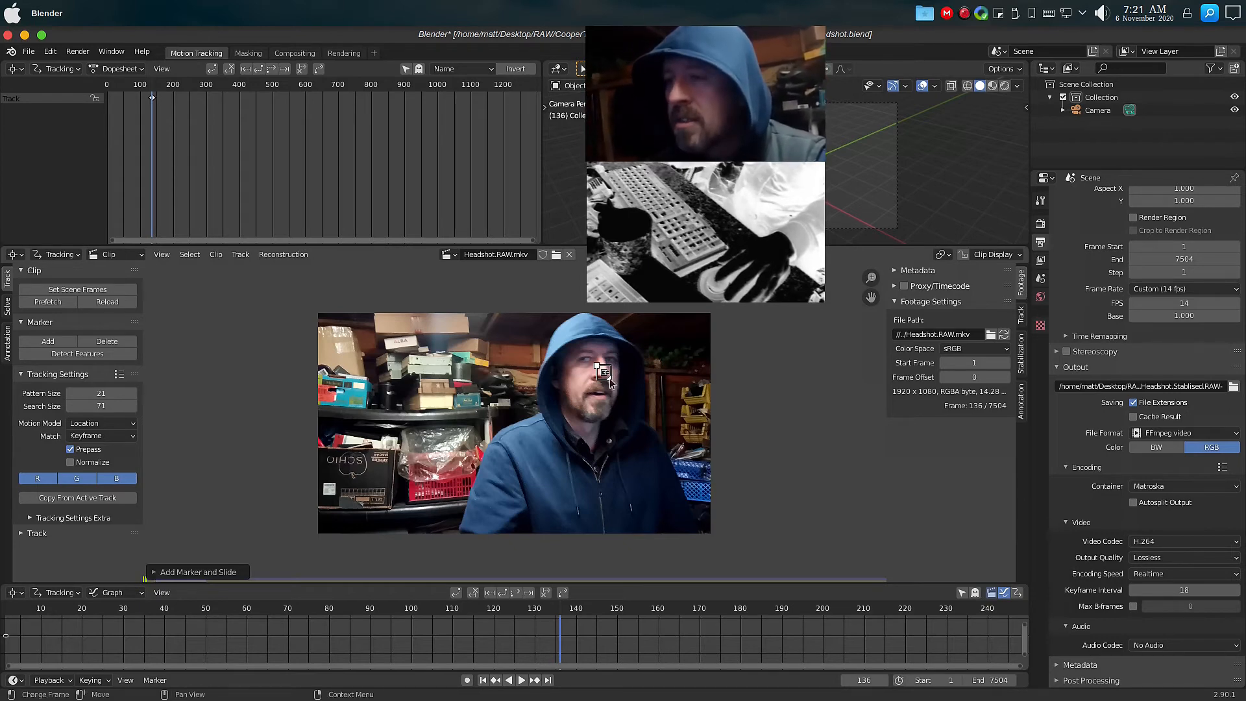
{"action": "left_click", "coordinate": [961, 255]}
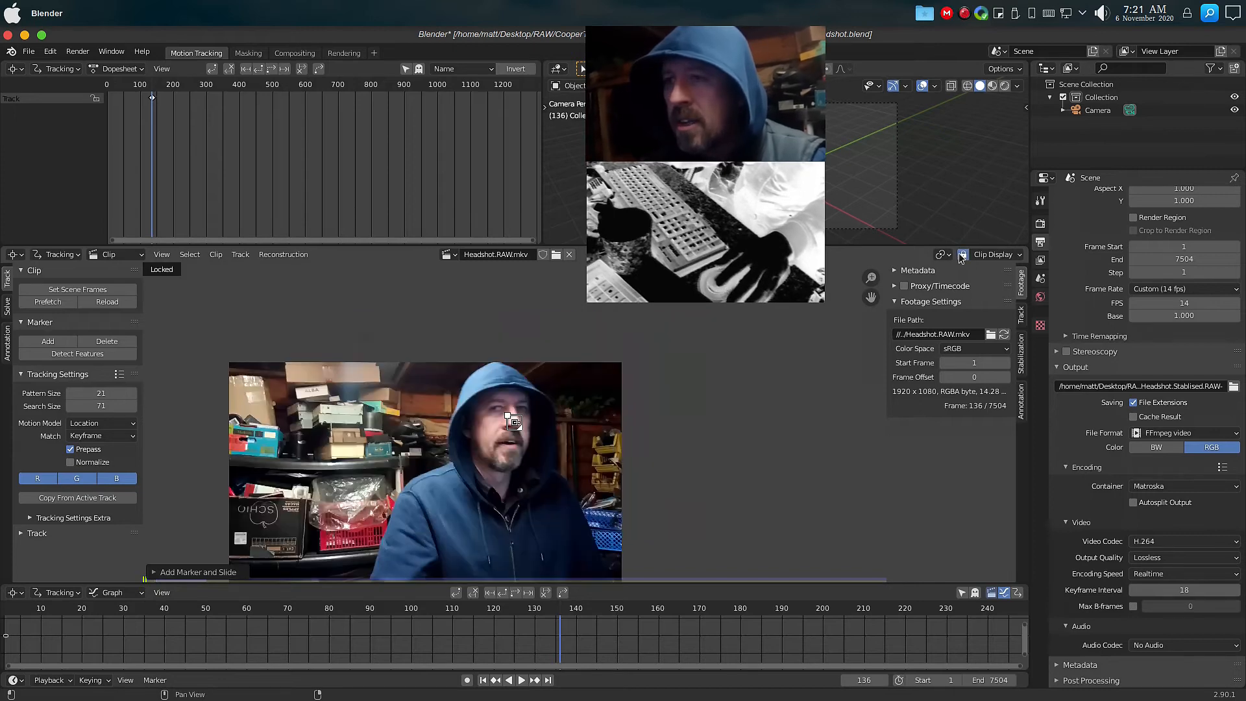
Enlarge and rotate the marker's pattern area around the nose, then track the marker forwards.
{"action": "scroll", "coordinate": [514, 428], "scroll_direction": "up", "scroll_amount": 7}
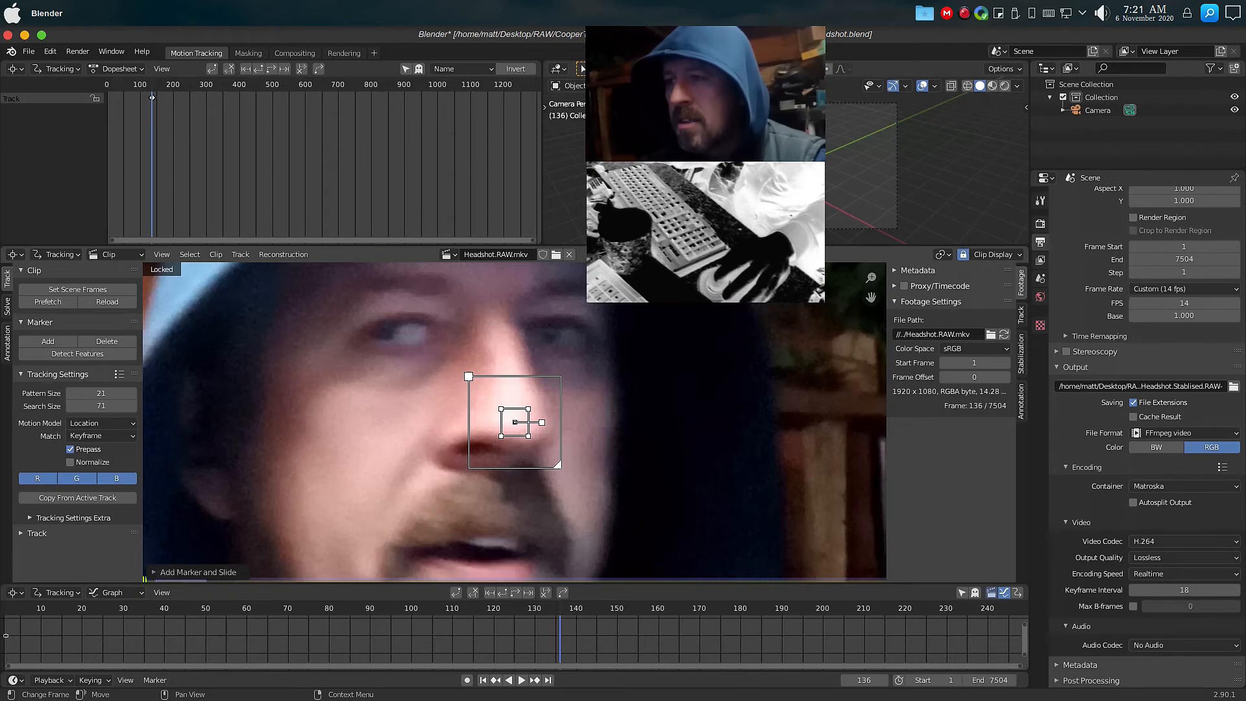
{"action": "left_click_drag", "start_coordinate": [556, 465], "coordinate": [695, 603]}
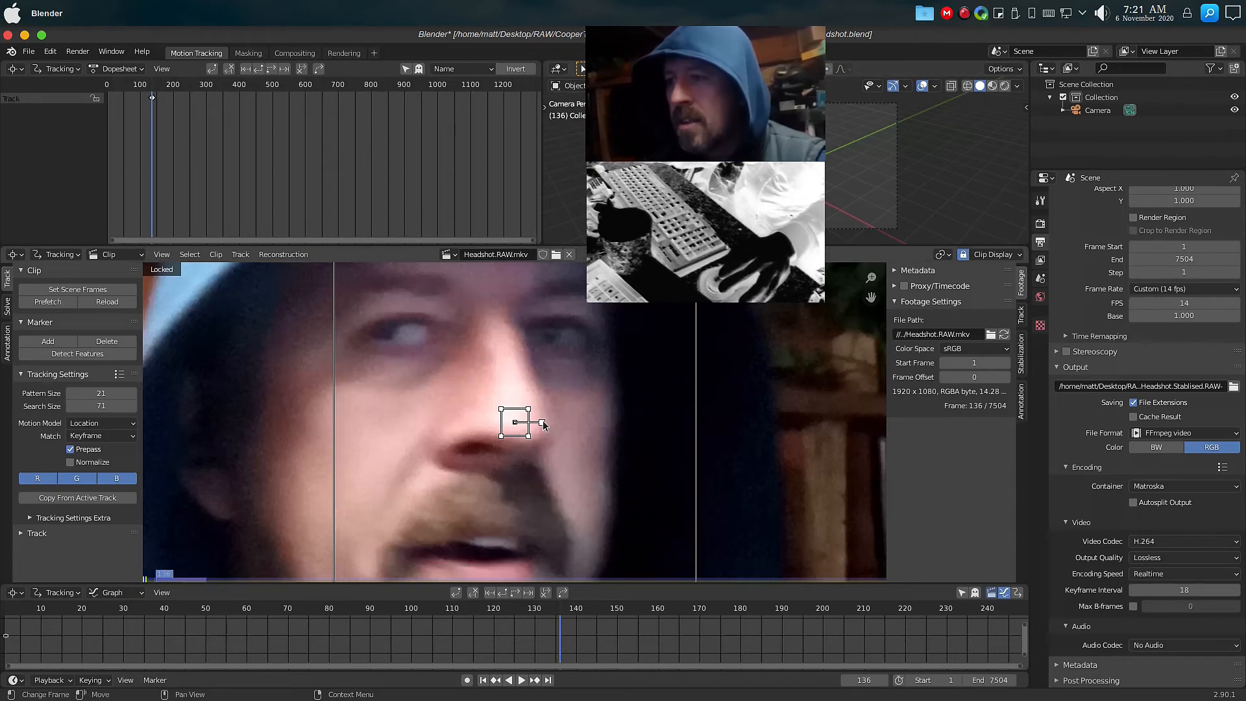
{"action": "left_click_drag", "start_coordinate": [544, 425], "coordinate": [618, 514]}
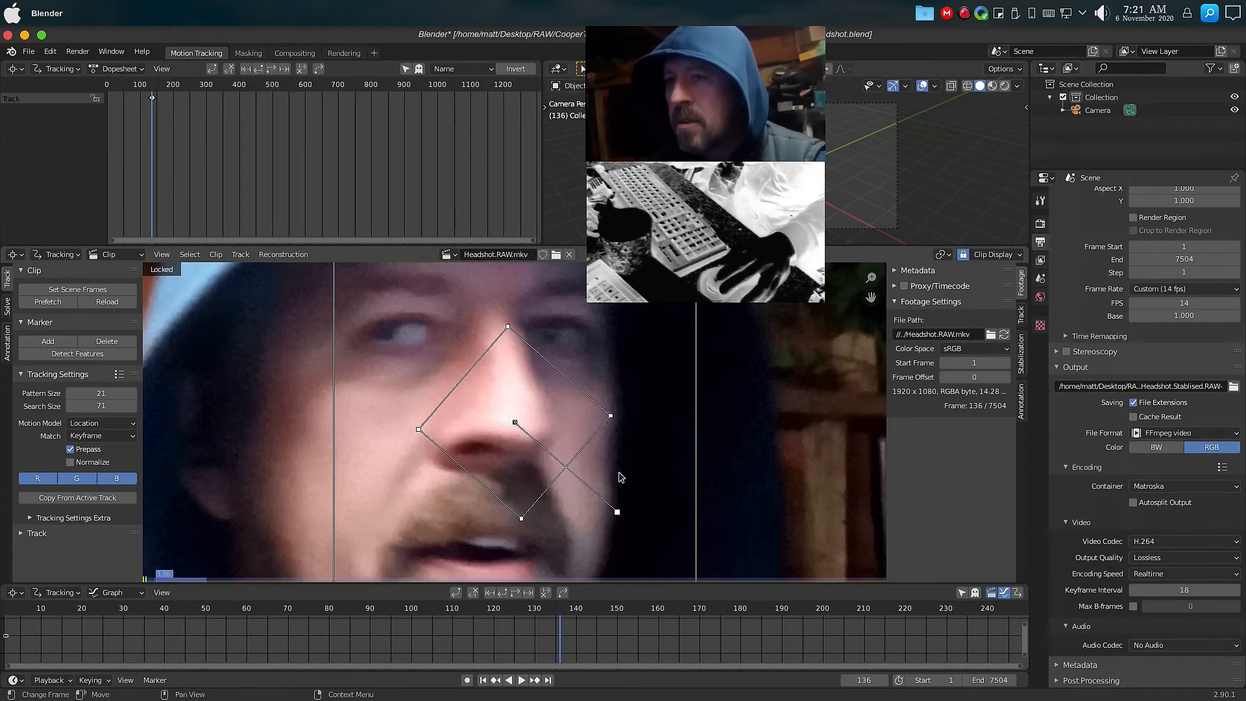
{"action": "left_click", "coordinate": [1022, 318]}
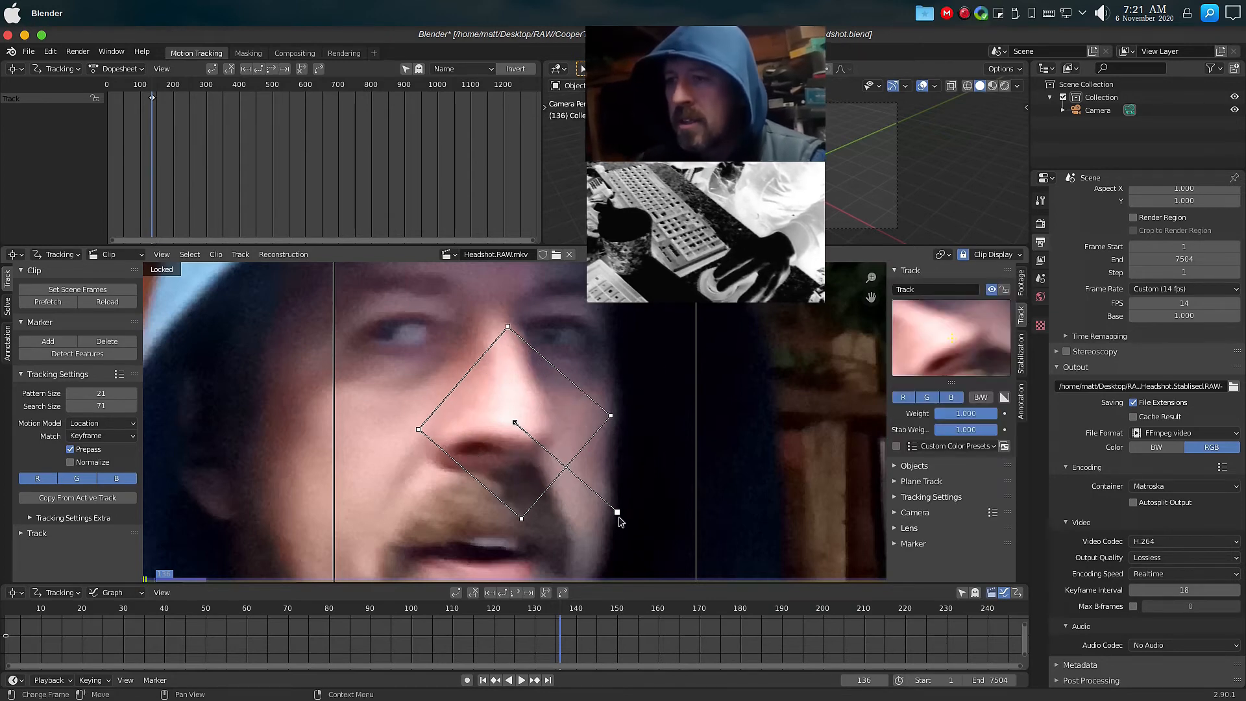
{"action": "left_click_drag", "start_coordinate": [616, 512], "coordinate": [616, 473]}
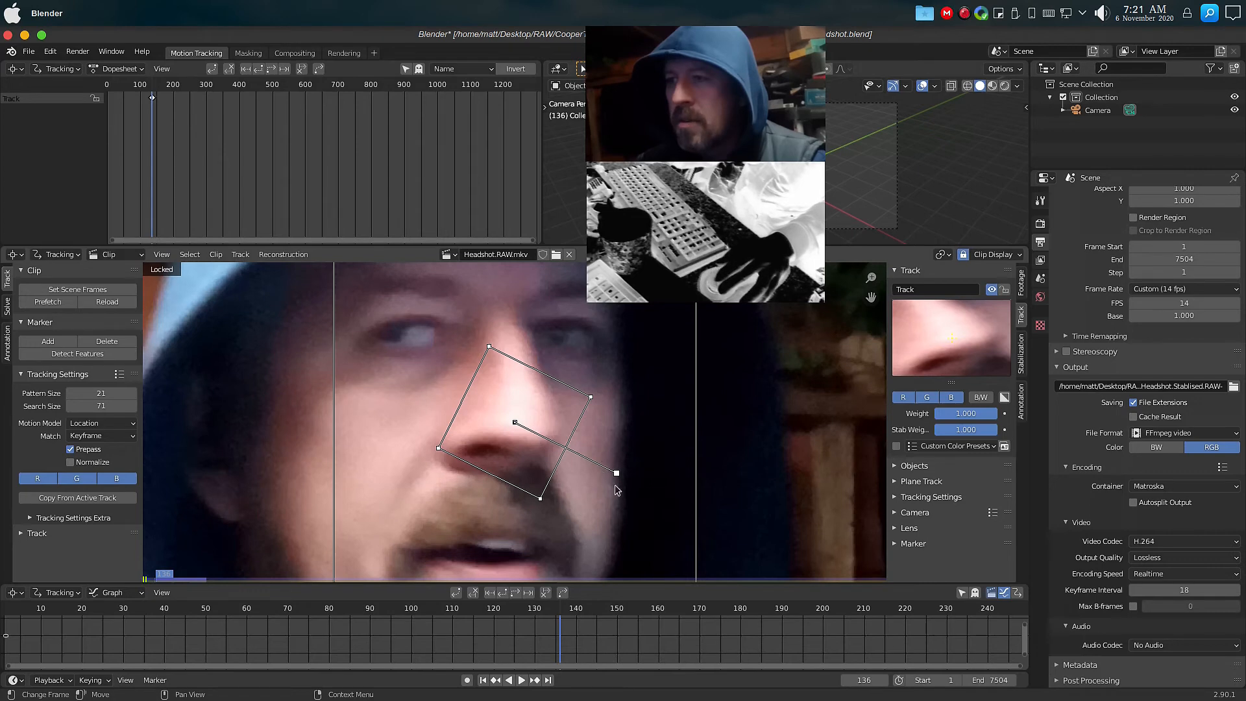
{"action": "left_click_drag", "start_coordinate": [616, 473], "coordinate": [622, 496]}
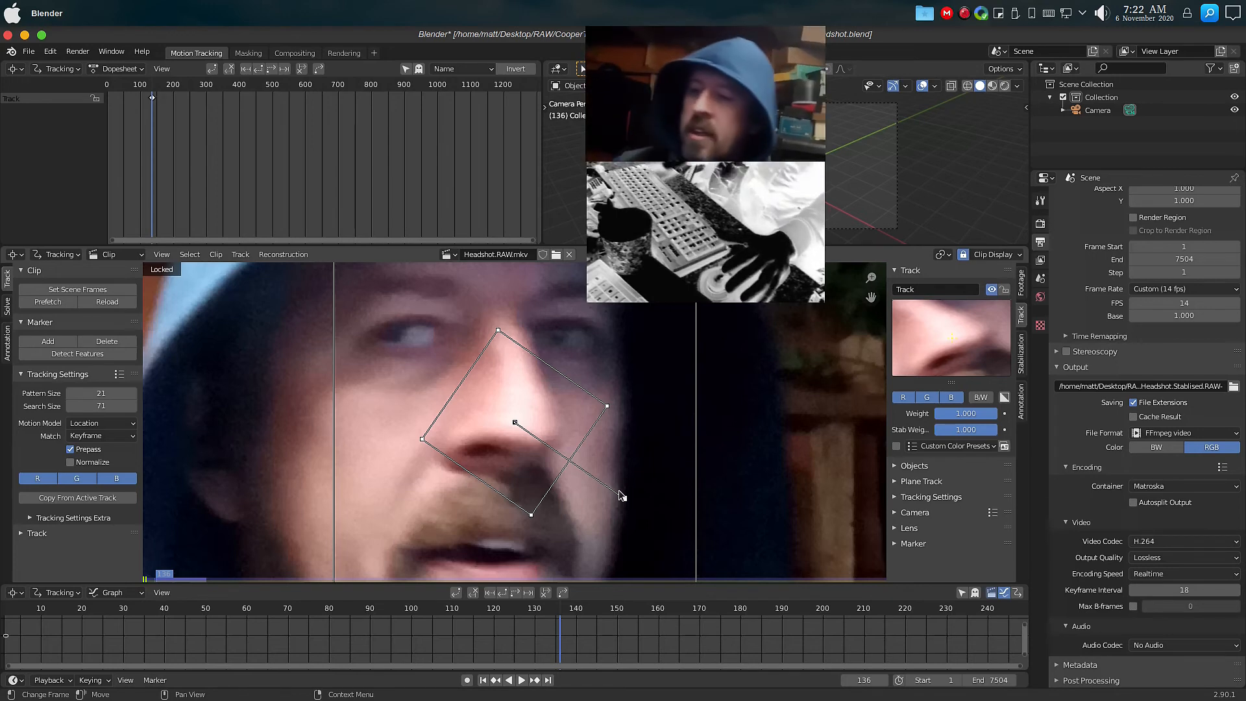
{"action": "key", "text": "ctrl+t"}
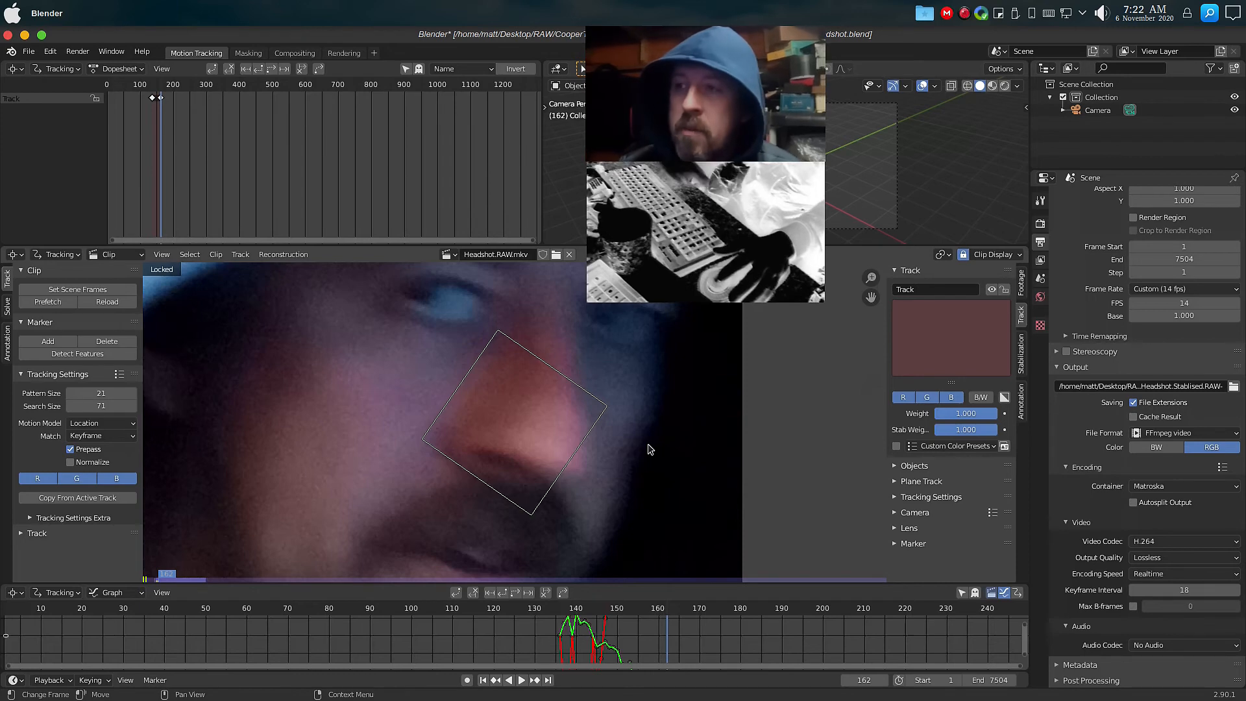
Step frame by frame back and forth through the tracked section around frame 136 to check the marker's track.
{"action": "key", "text": "Left"}
{"action": "key", "text": "Left"}
{"action": "key", "text": "Left"}
{"action": "key", "text": "Left"}
{"action": "key", "text": "Left"}
{"action": "key", "text": "Left"}
{"action": "key", "text": "Left"}
{"action": "key", "text": "Left"}
{"action": "key", "text": "Left"}
{"action": "key", "text": "Left"}
{"action": "key", "text": "Left"}
{"action": "key", "text": "Left"}
{"action": "key", "text": "Left"}
{"action": "key", "text": "Left"}
{"action": "key", "text": "Left"}
{"action": "key", "text": "Left"}
{"action": "key", "text": "Left"}
{"action": "key", "text": "Left"}
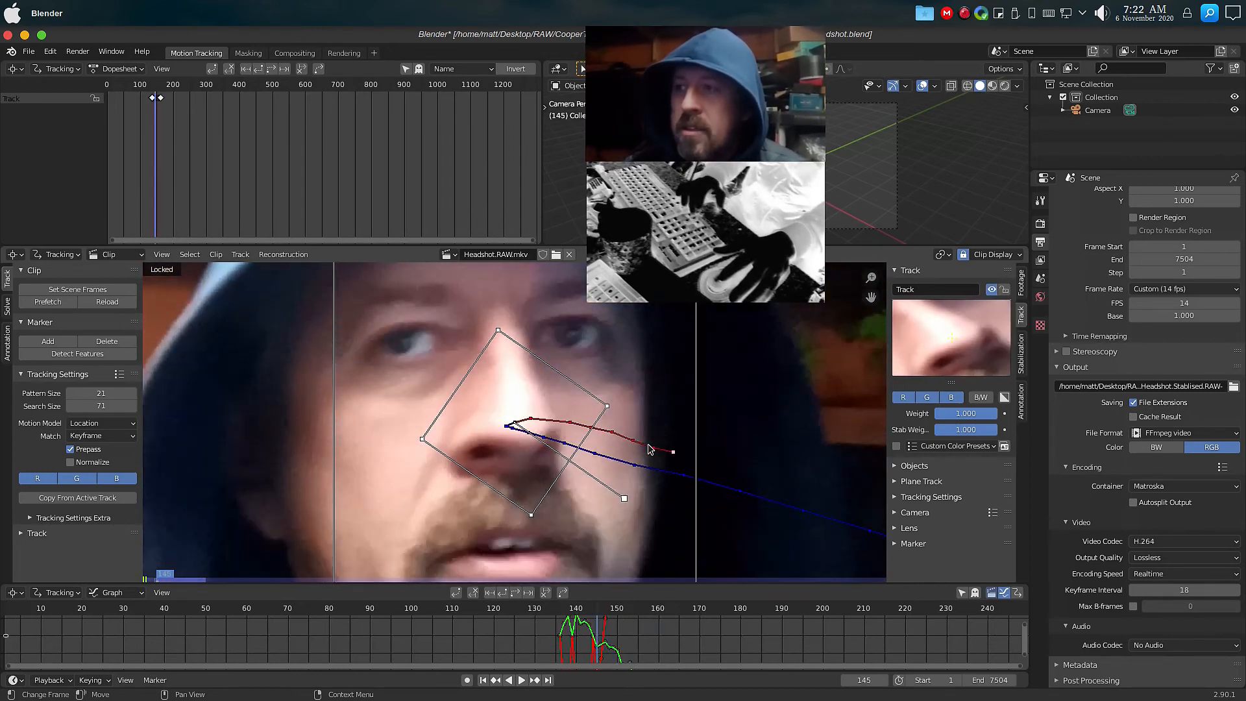
{"action": "key", "text": "Left"}
{"action": "key", "text": "Left"}
{"action": "key", "text": "Left"}
{"action": "key", "text": "Left"}
{"action": "key", "text": "Left"}
{"action": "key", "text": "Left"}
{"action": "key", "text": "Left"}
{"action": "key", "text": "Left"}
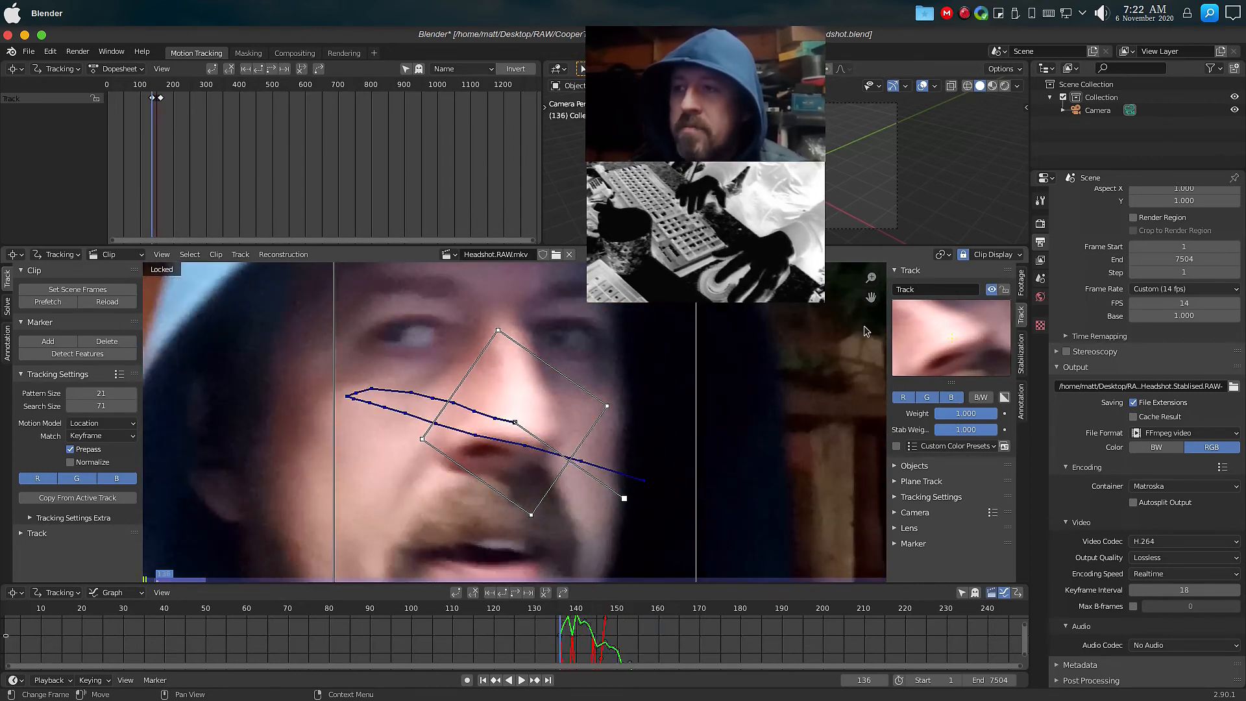
{"action": "key", "text": "Left"}
{"action": "key", "text": "Left"}
{"action": "key", "text": "Left"}
{"action": "key", "text": "Right"}
{"action": "key", "text": "Right"}
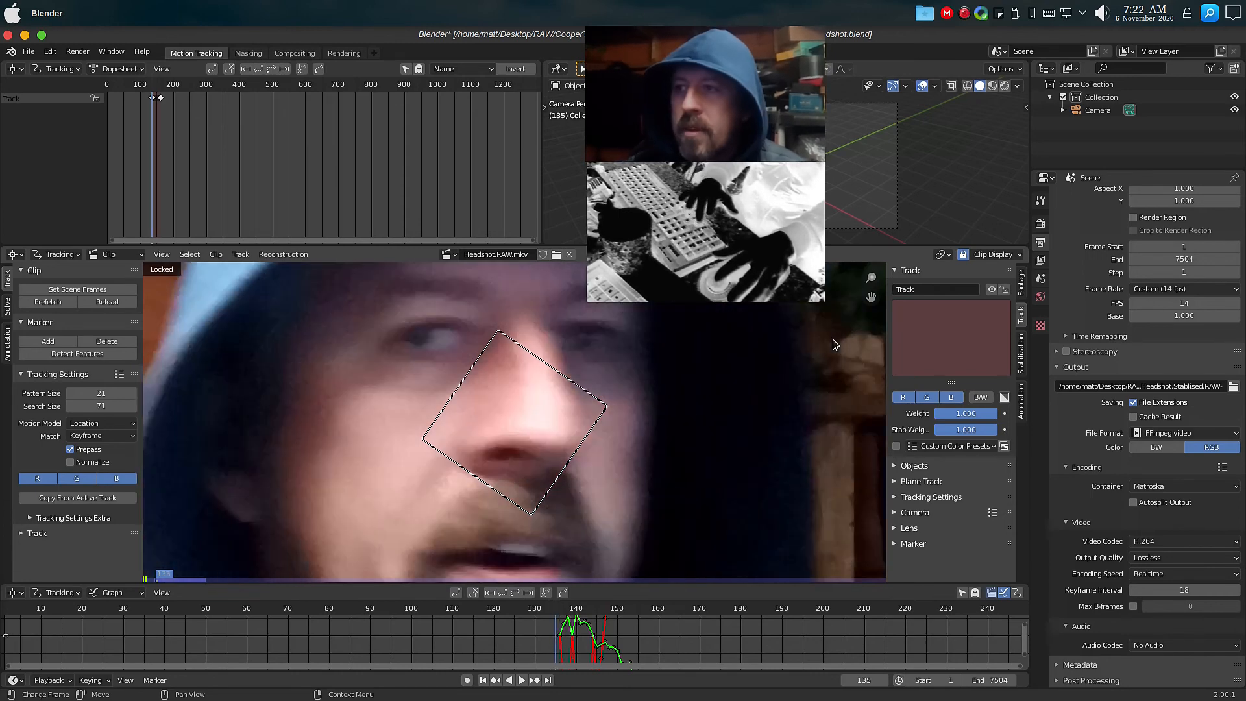
{"action": "key", "text": "Right"}
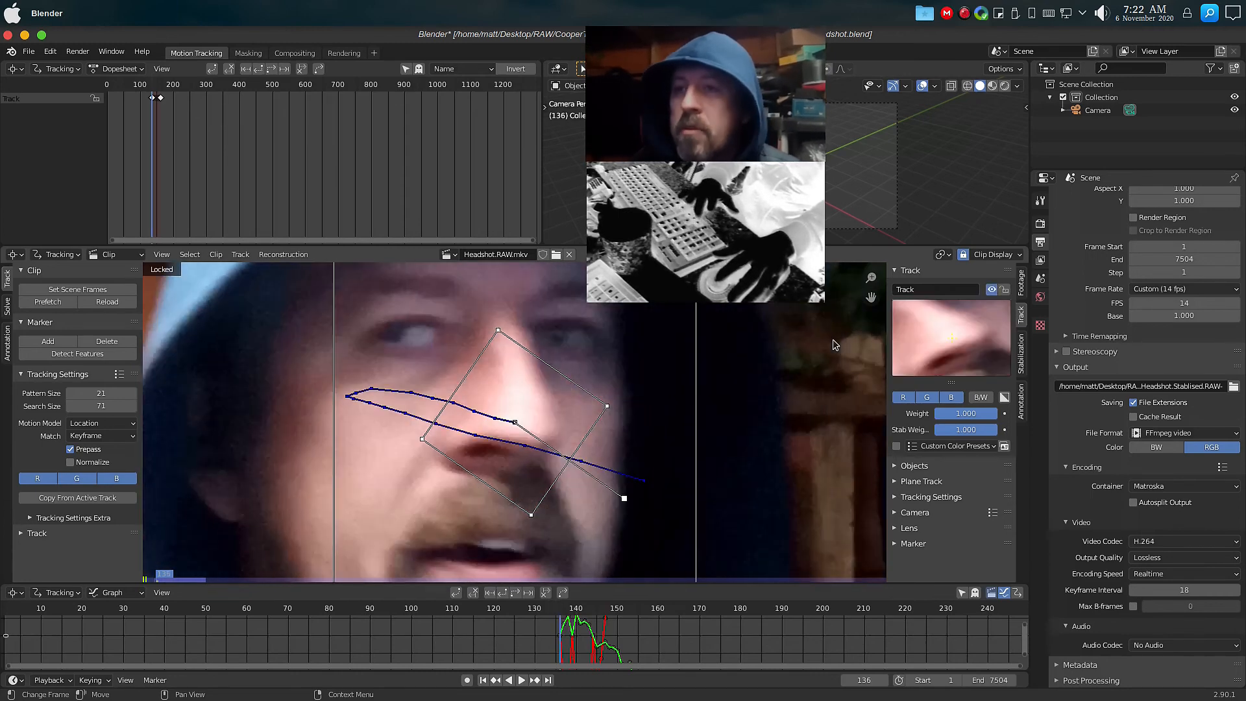
Unlock the clip view from the marker and enable 2D Stabilization with the nose track added to Tracks For Location.
{"action": "left_click", "coordinate": [963, 255]}
{"action": "scroll", "coordinate": [703, 413], "scroll_direction": "down", "scroll_amount": 4}
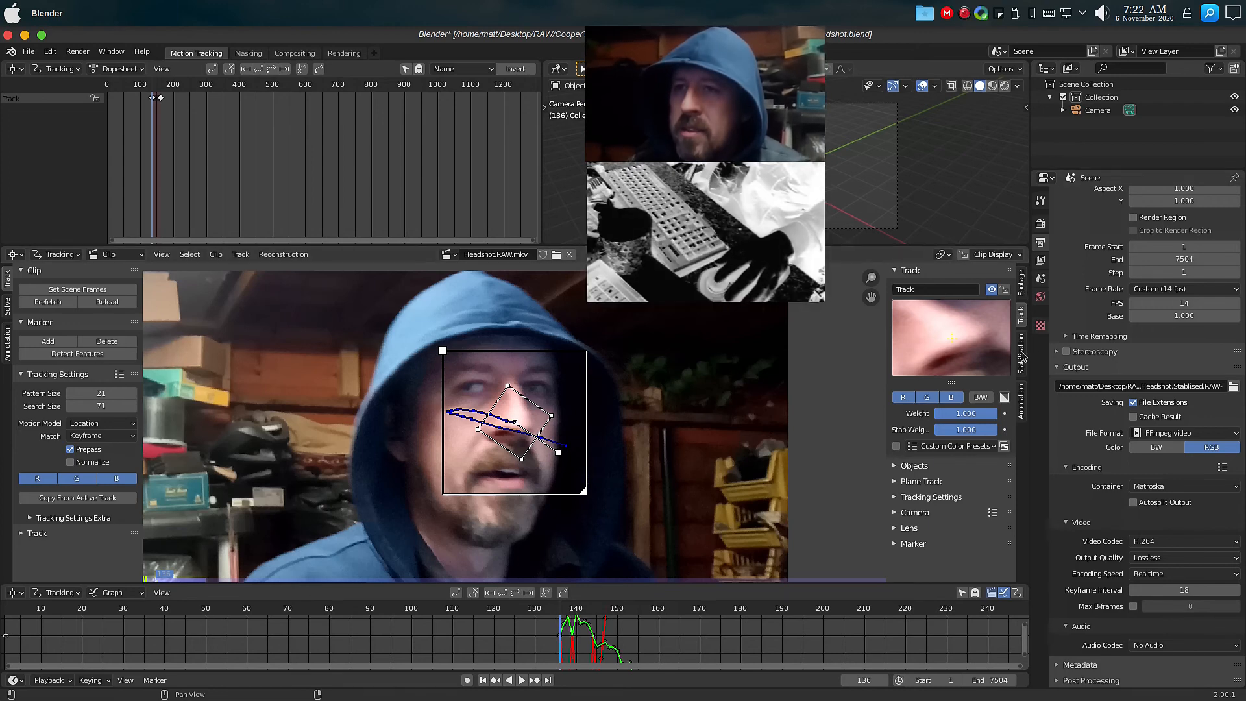
{"action": "left_click", "coordinate": [1023, 354]}
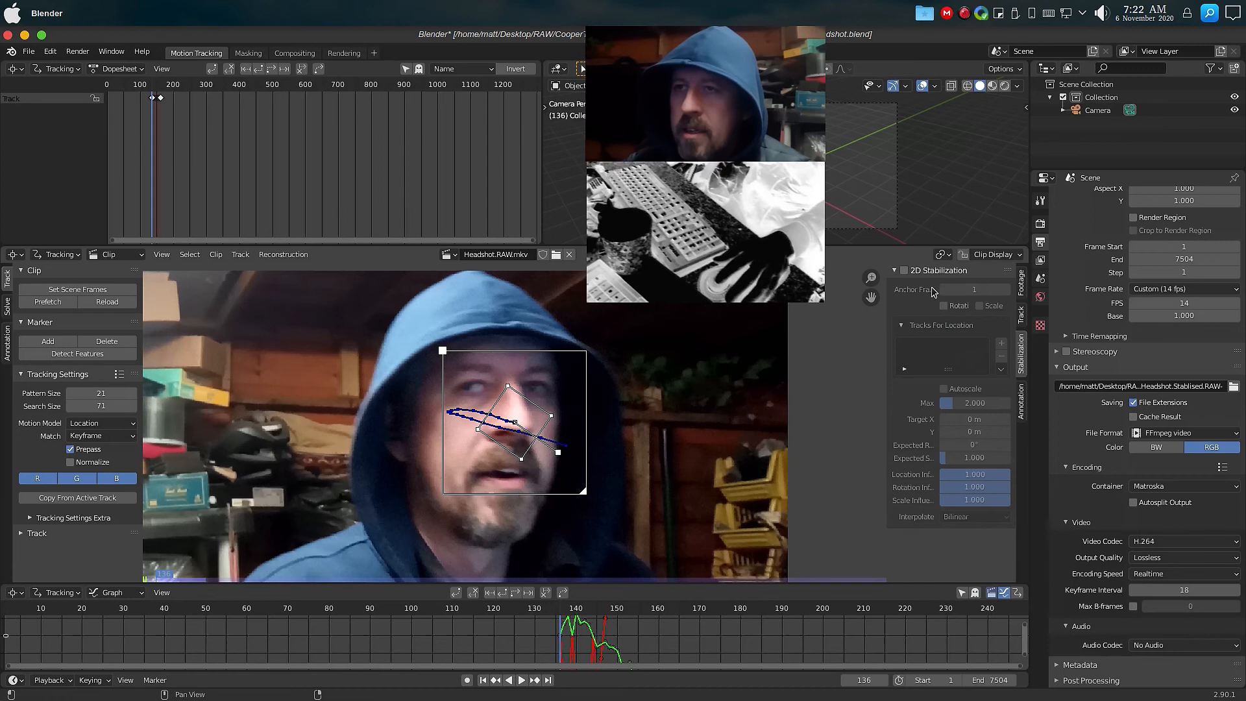
{"action": "left_click", "coordinate": [904, 270]}
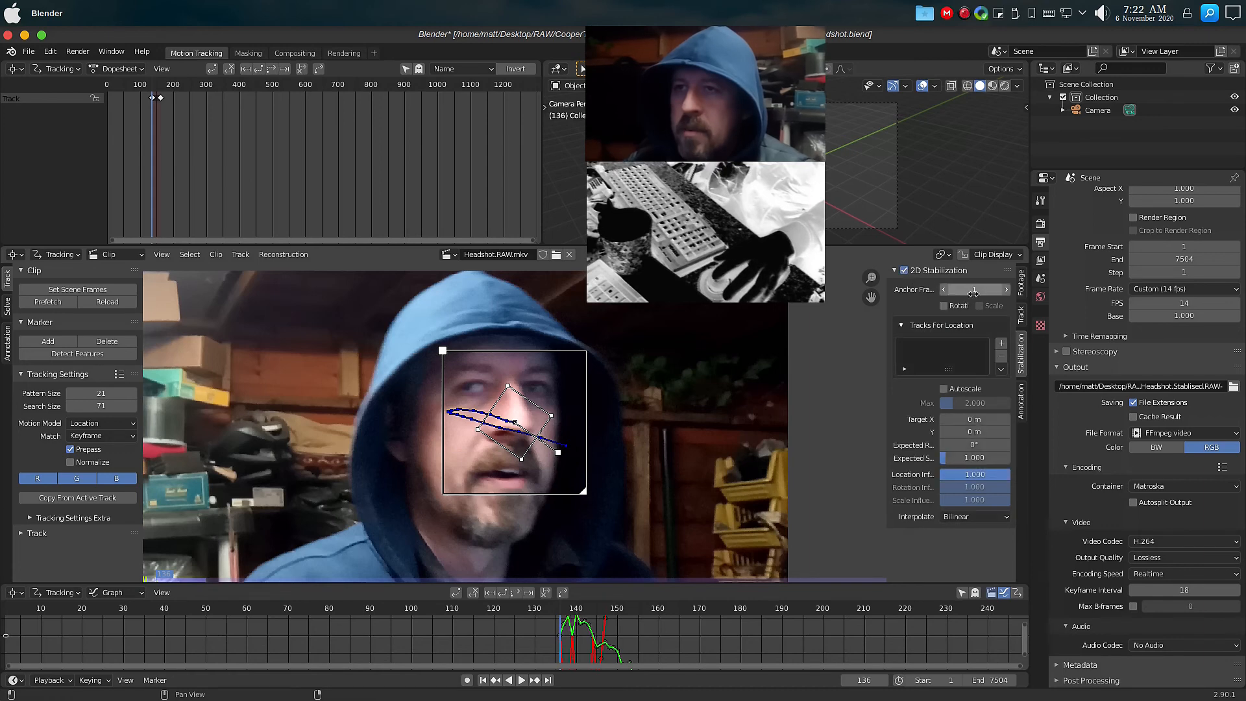
{"action": "left_click", "coordinate": [1003, 344]}
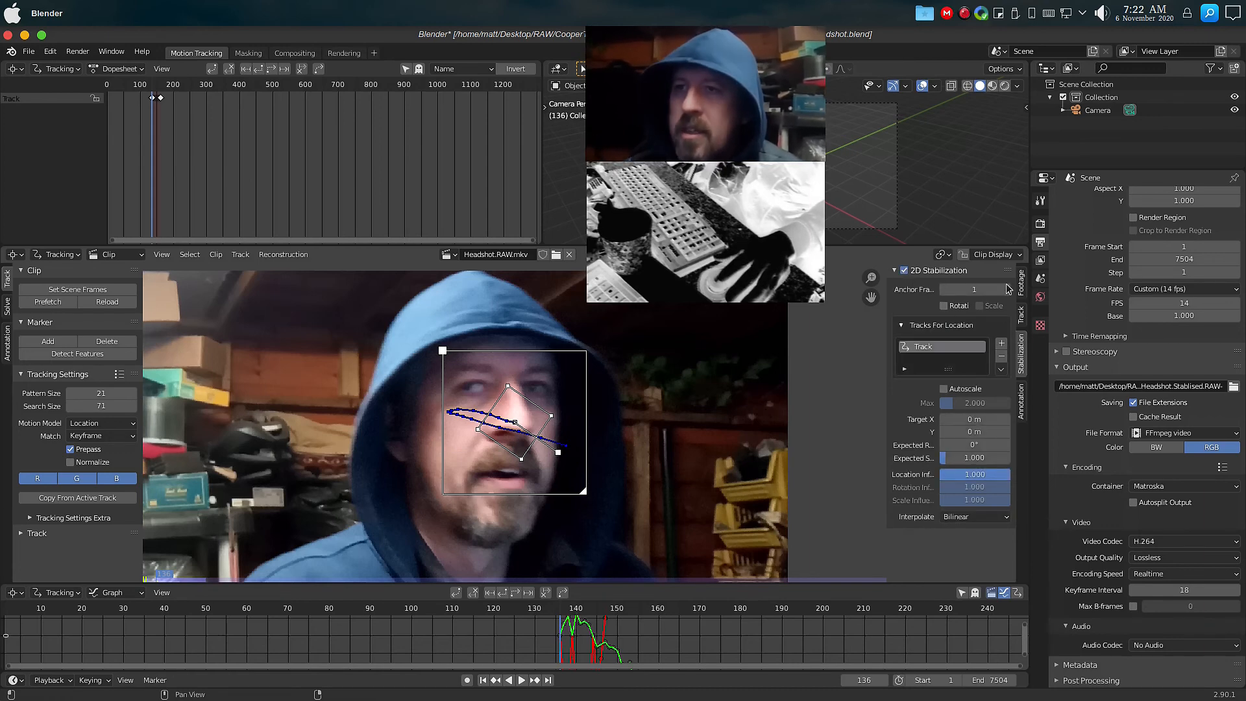
Turn on Show Stable in the clip display and play back the clip to preview the stabilised footage.
{"action": "left_click", "coordinate": [993, 254]}
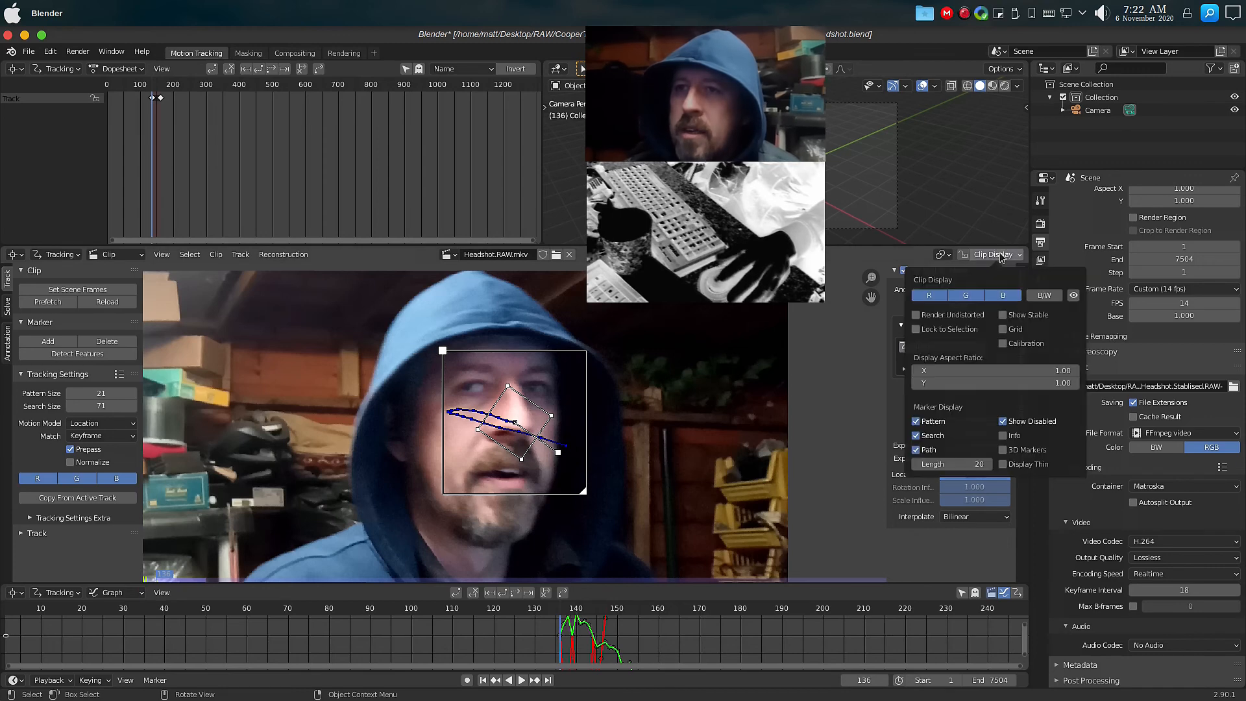
{"action": "left_click", "coordinate": [1006, 318]}
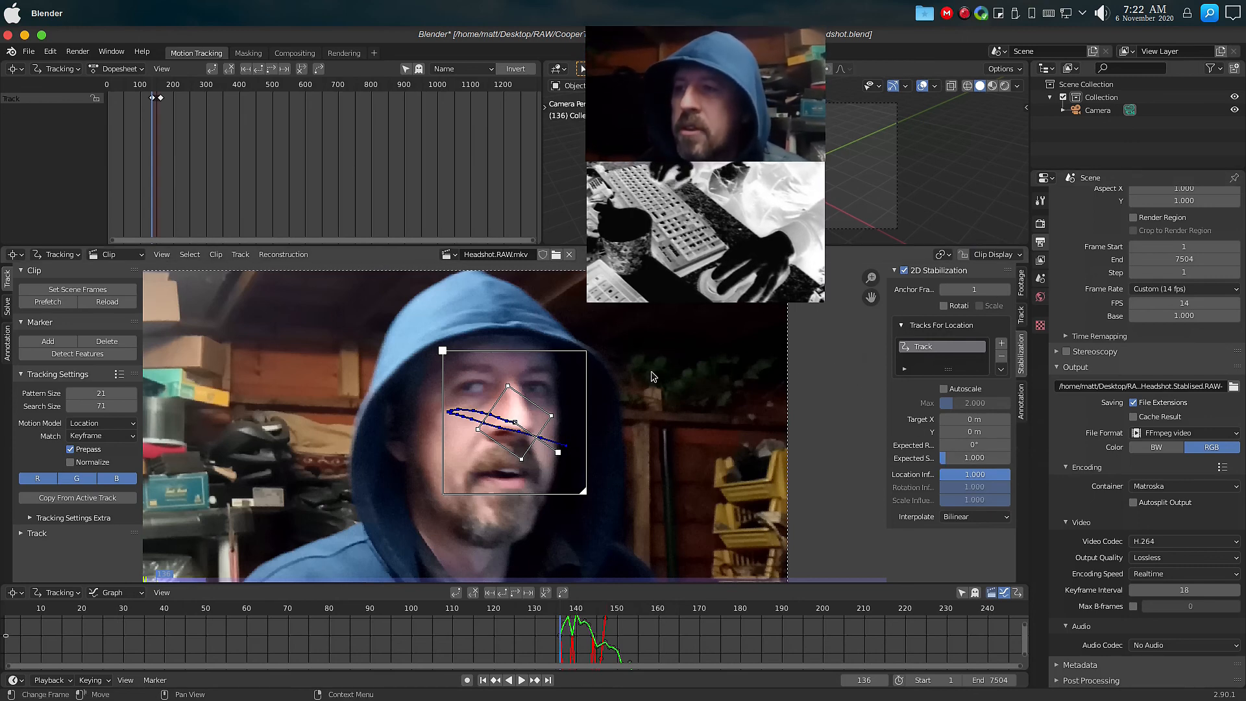
{"action": "scroll", "coordinate": [852, 388], "scroll_direction": "down", "scroll_amount": 3}
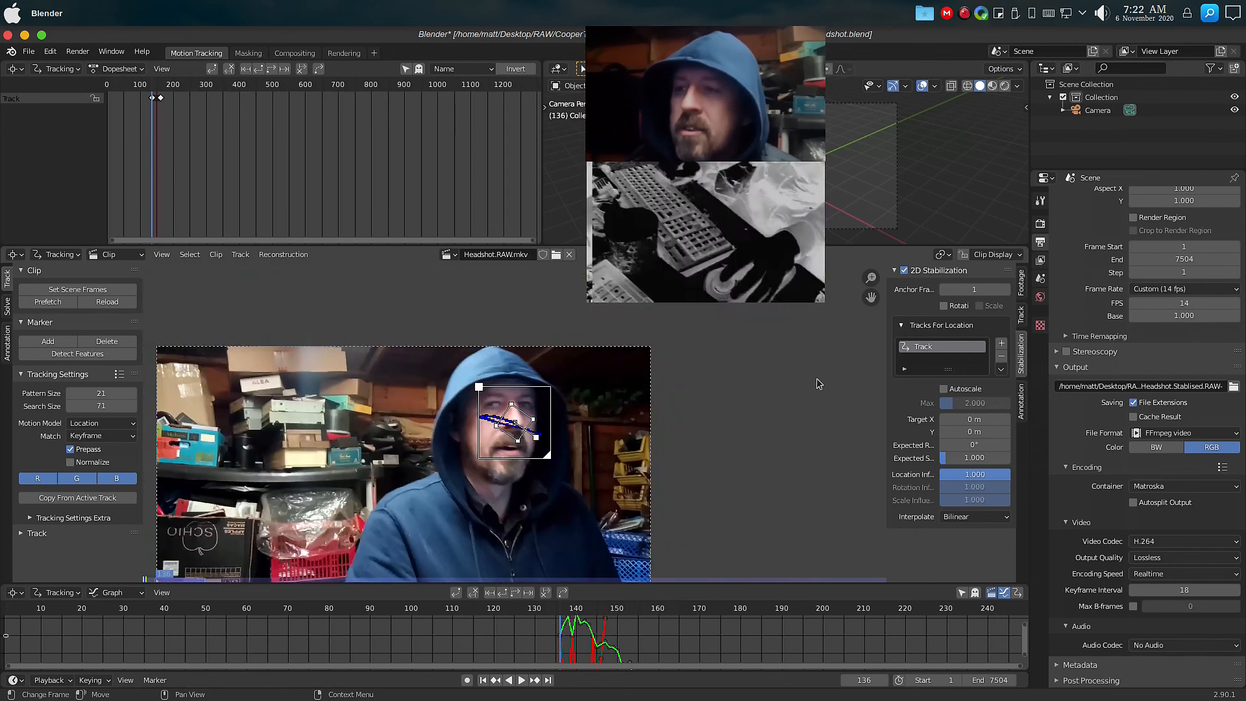
{"action": "scroll", "coordinate": [798, 386], "scroll_direction": "down", "scroll_amount": 1}
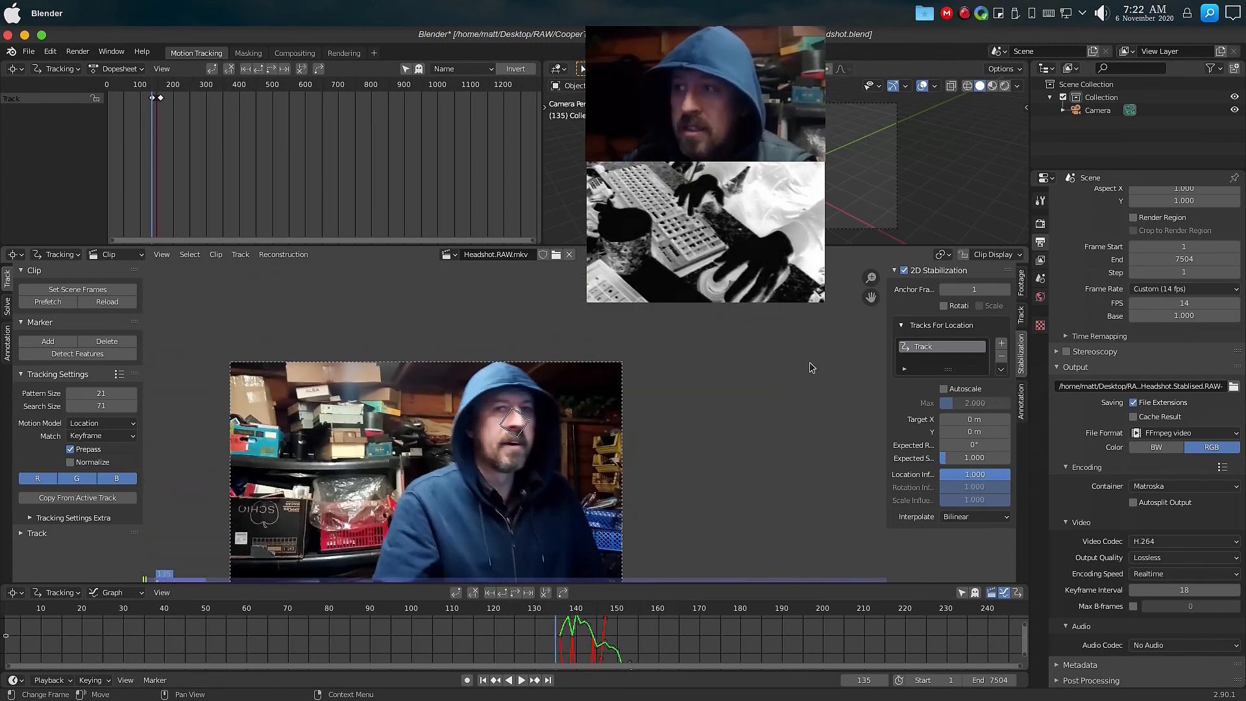
{"action": "key", "text": "Right"}
{"action": "key", "text": "Left"}
{"action": "key", "text": "Left"}
{"action": "key", "text": "Left"}
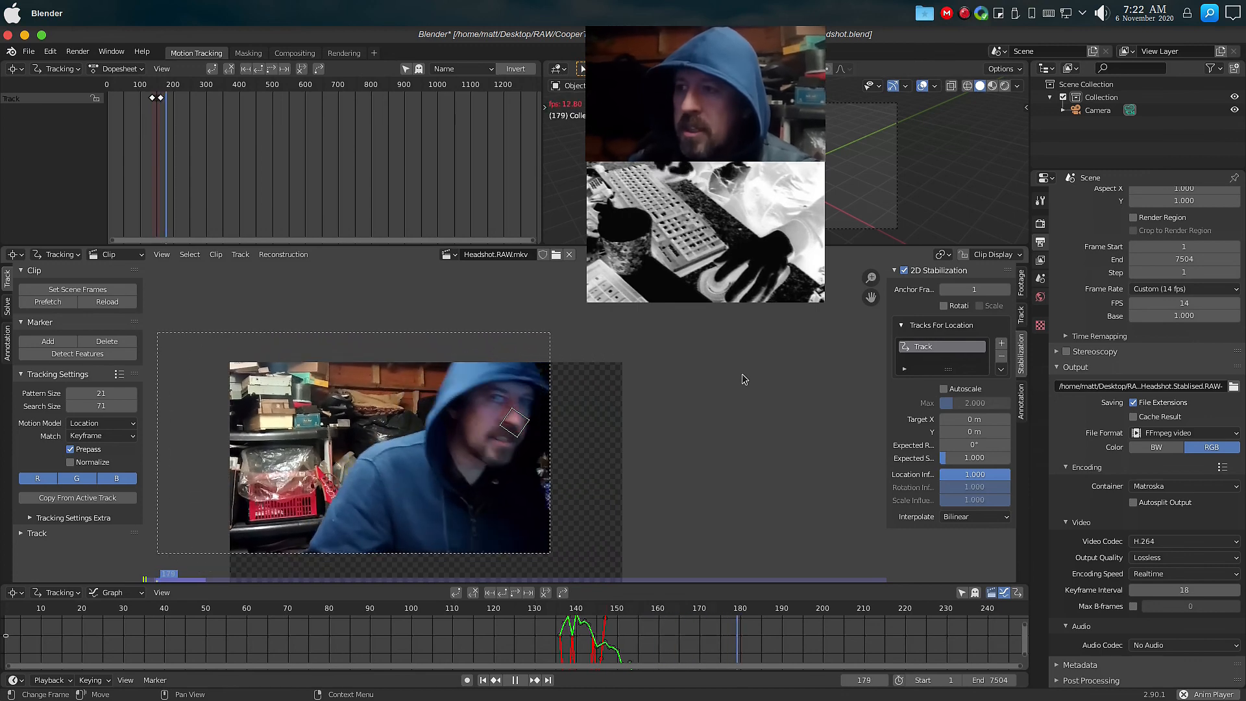
{"action": "key", "text": "Escape"}
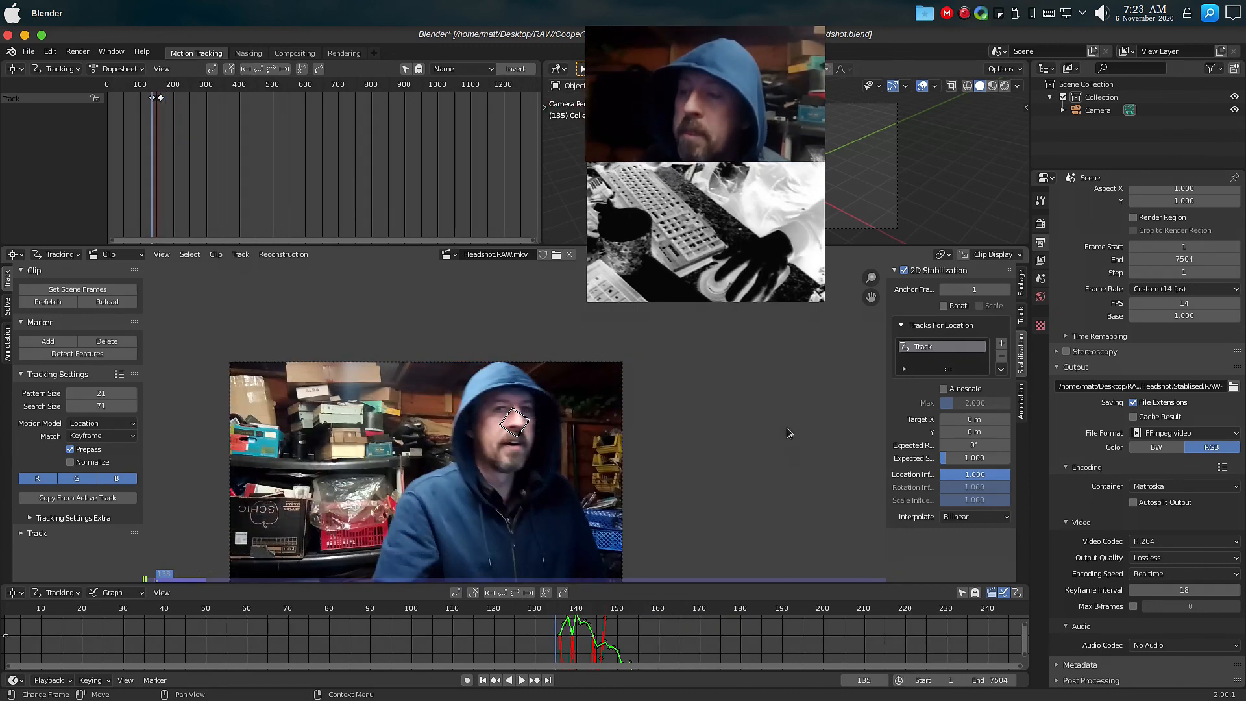